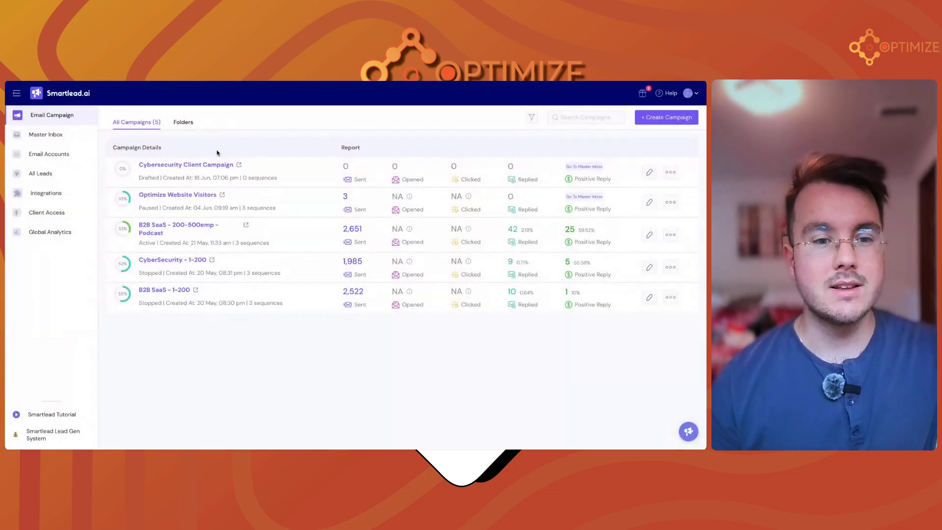
Open the Cybersecurity Client Campaign's sequences and insert the prepared cold email copy into the Stage 1 email body
left_click(193, 164)
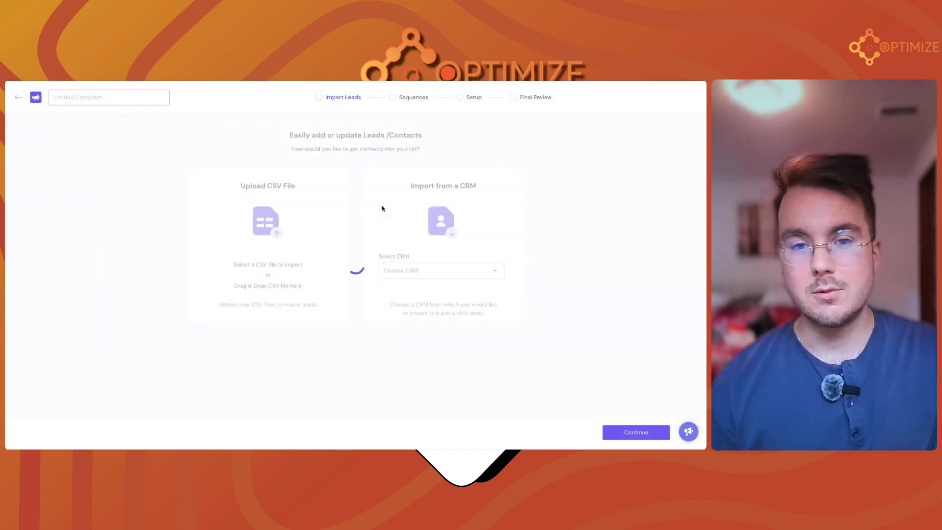
left_click(397, 97)
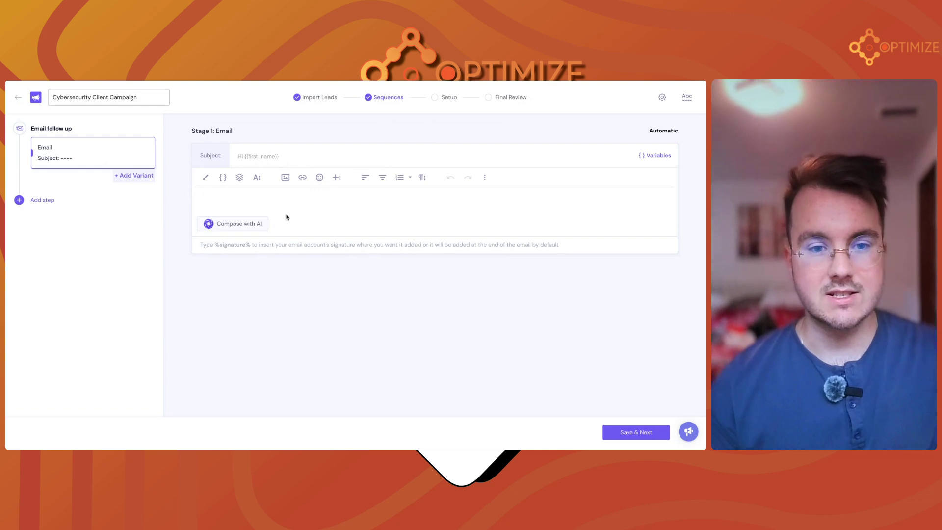
left_click(253, 202)
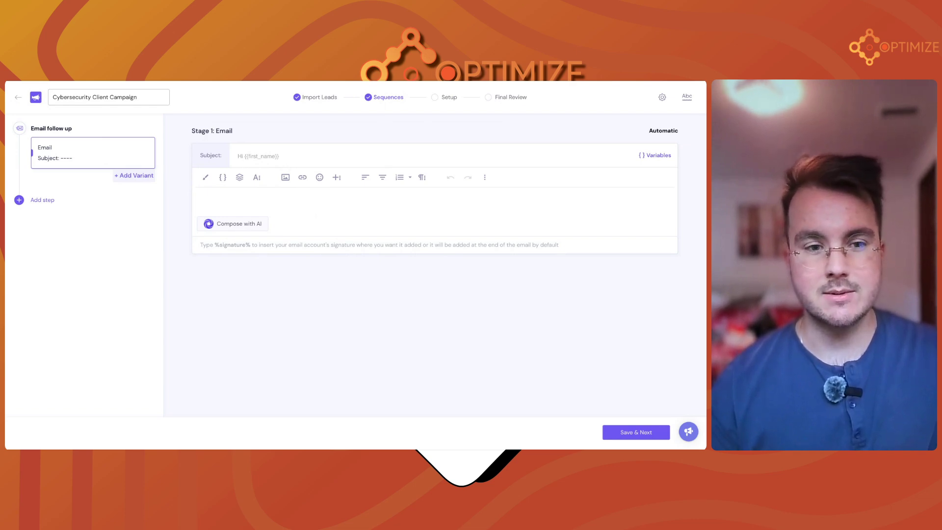
left_click(281, 197)
type("Hi {first name} {AI Generated First Sentence} ex. I noticed on your LinkedIn profile it seems like you are responsible for IT leadership and strategic operations. I'm reaching out because I help tech leads at companies like {{company_name}} maintain high job security & sleep easy at night with strategic oversight over your cybersecurity initiatives. {So, here's the deal|This is how I can help right now}. If you're interested, I'll record a personalized Loom video for you, showcasing exactly how our team at Kustos can help {{company_name}}. And if it turns out we're not your jam? {No hard feelings. I'll evaporate quicker than a dewdrop in the desert.|No worries. I'll disappear faster than a snowflake in a heatwave.} Mind if I record + send it over? %signature% PS: If vCISO or Risk Compliance services are currently not something you're looking to do, I'd still be happy to send over a video on the benefits of having our team come in to help. No strings attached. And totally understand if identifying vulnerabilities is not a priority right now. Just lmk and I'll make a note. {\"Success usually comes to those who are too busy to be looking for it.\" – Henry David Thoreau | \"The greatest glory in living lies not in not falling, but in rising every time we fall.\" -Nelson Mandela | \"The way to start is to quit talking and begin doing.\" -Walt Disney}")
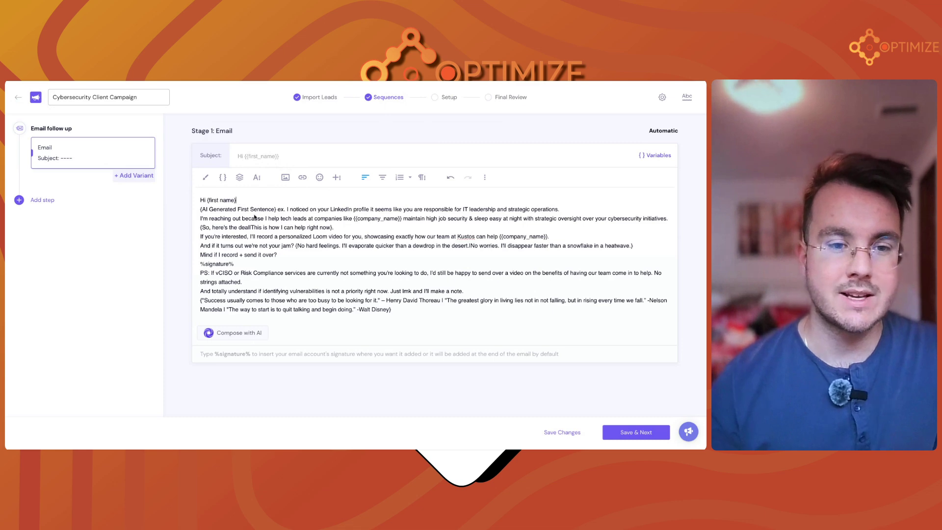
Replace the plain first name placeholder in the greeting with the First Name variable {{first_name}}
left_click(237, 199)
key("BackSpace")
key("BackSpace")
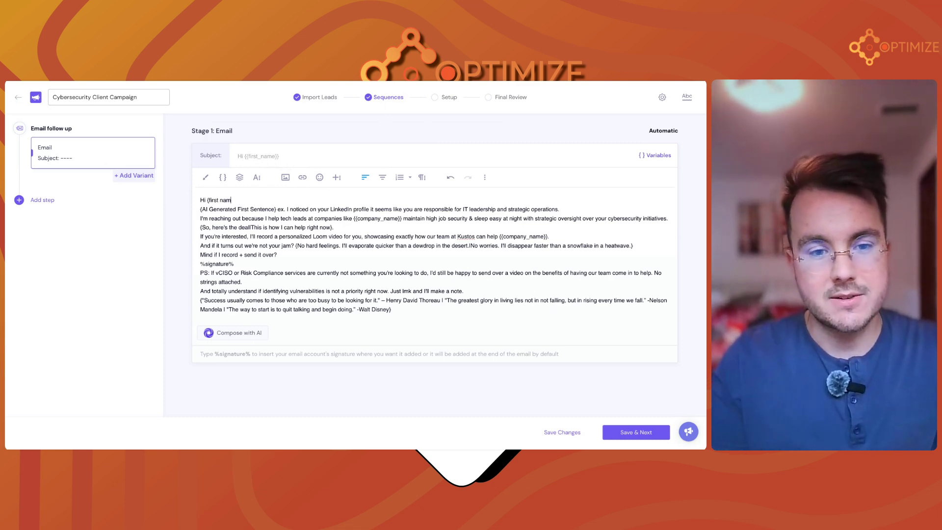
key("BackSpace")
key("BackSpace")
key("BackSpace")
key("BackSpace")
key("BackSpace")
key("BackSpace")
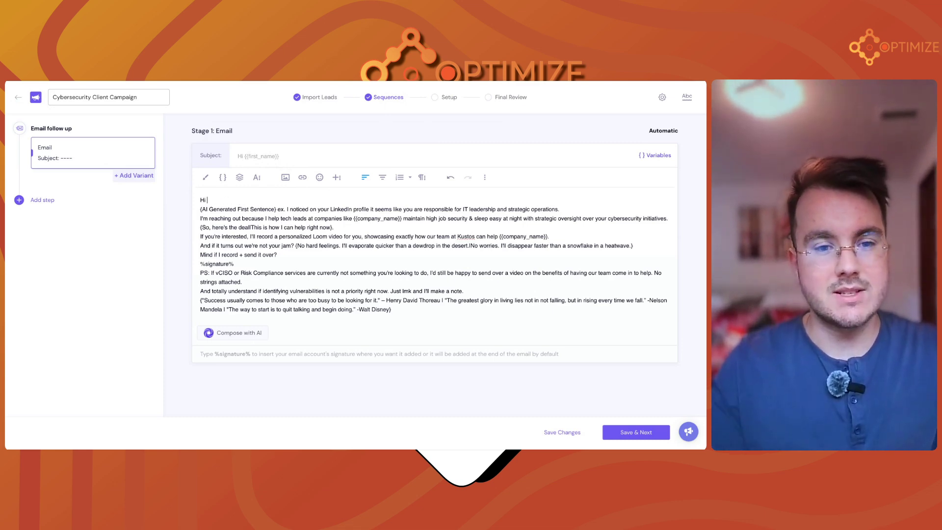
left_click(222, 177)
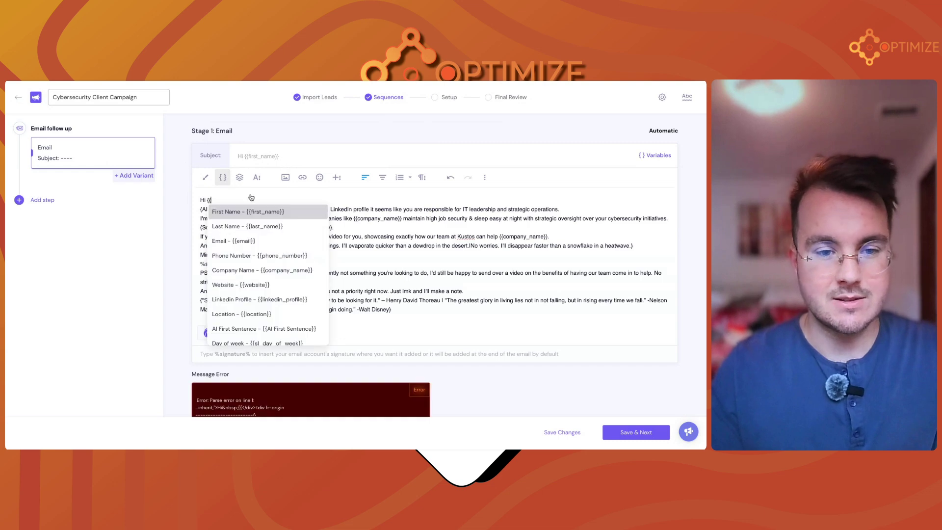
left_click(248, 212)
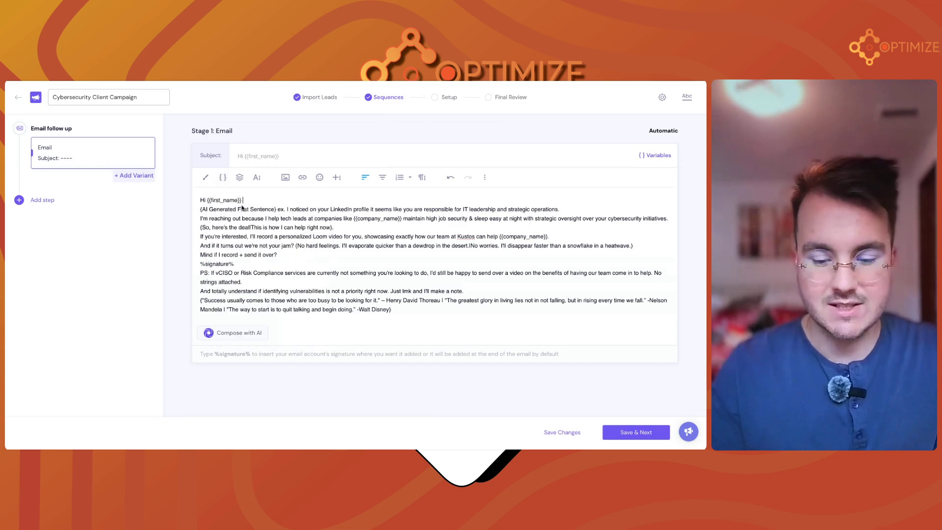
Put a comma directly after the greeting's first name variable and add a blank line below the greeting
key("BackSpace")
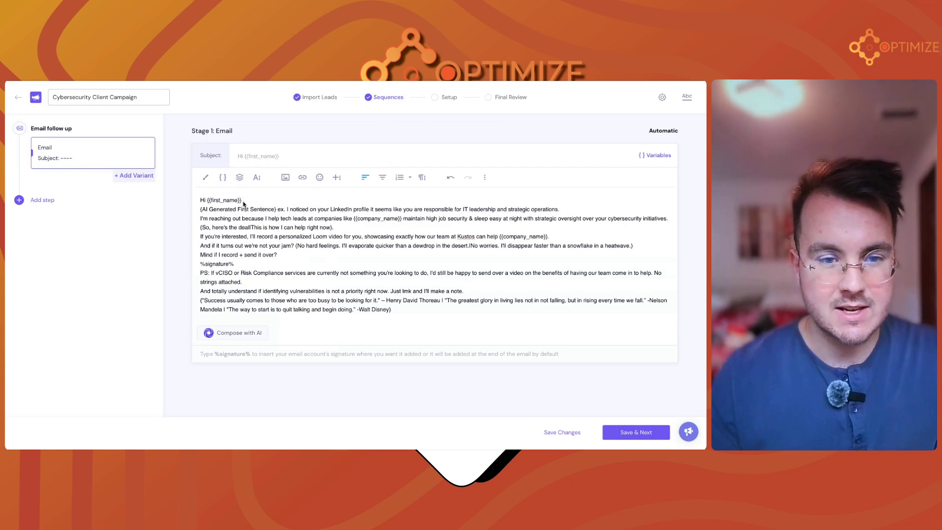
key("BackSpace")
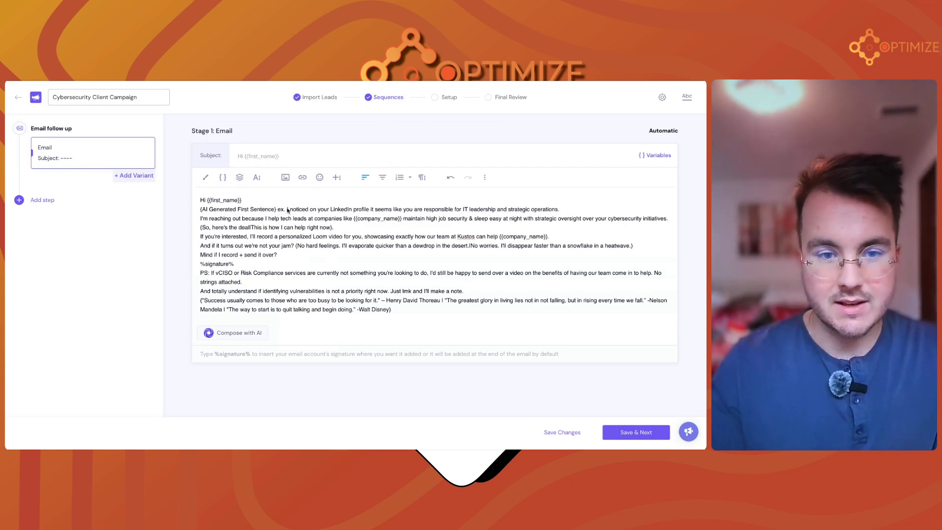
type(",")
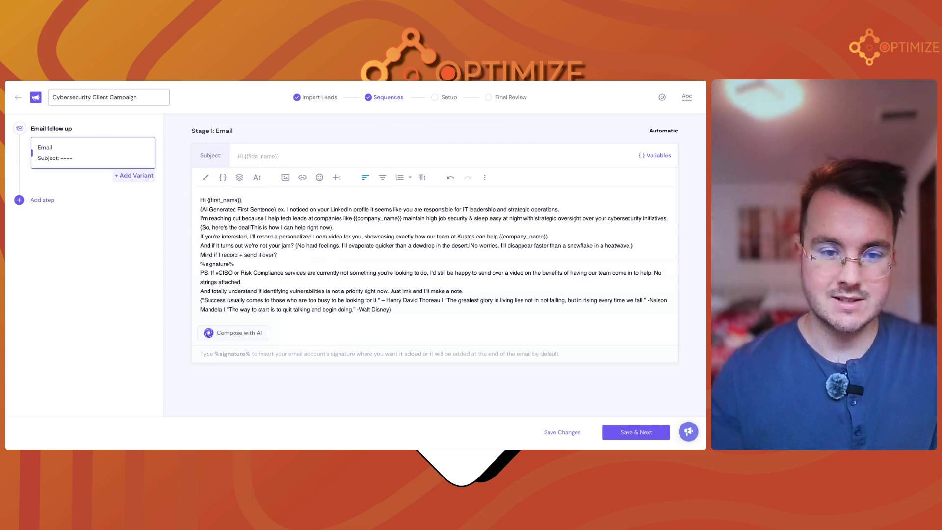
key("Return")
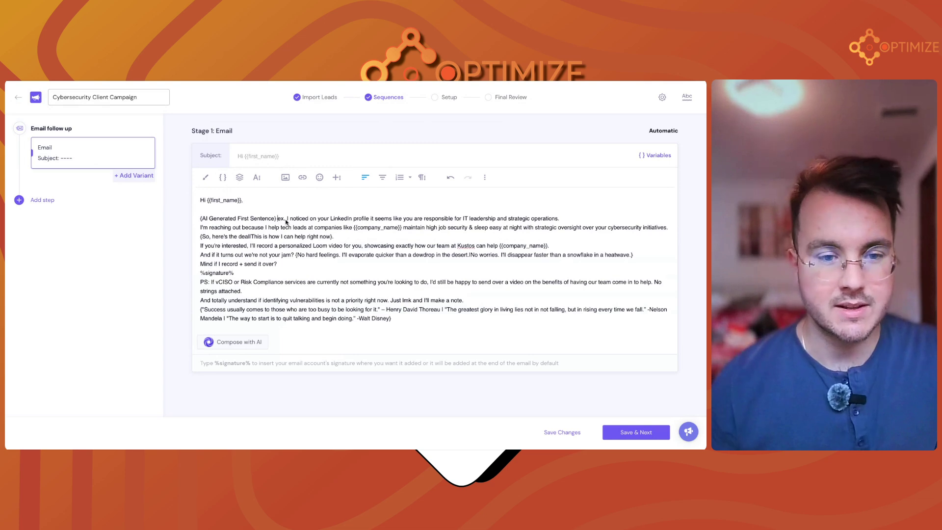
Switch to the Cybersecurity Client Clay Table and read sample personalized first sentences in the Job Focus Response column
left_click_drag(199, 220, 277, 219)
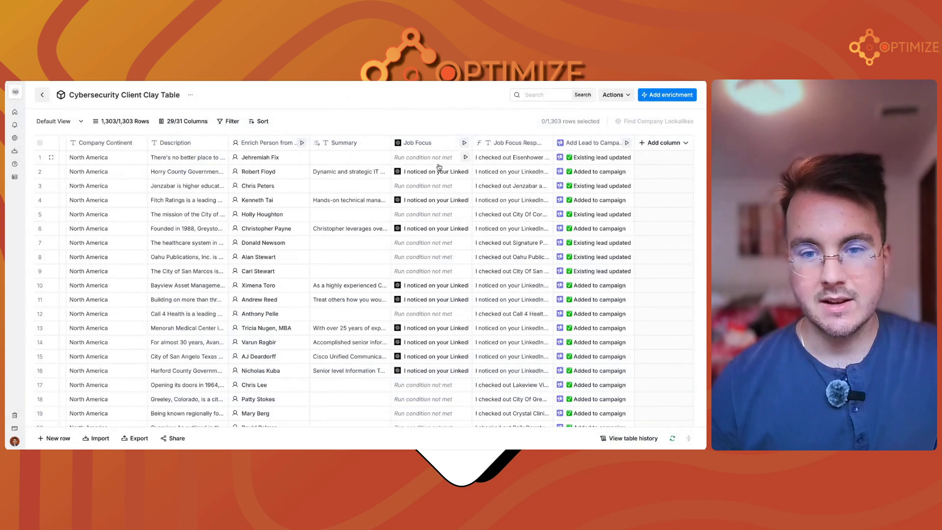
left_click(507, 146)
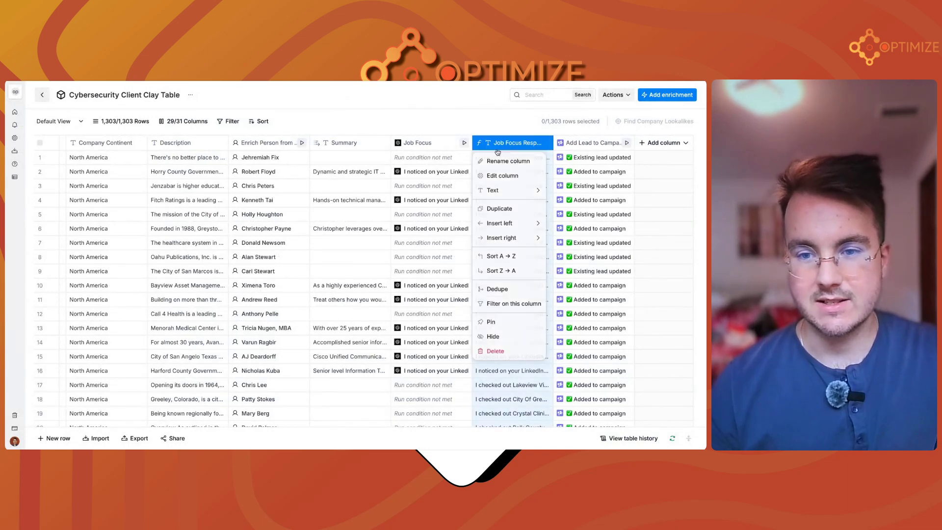
left_click(507, 149)
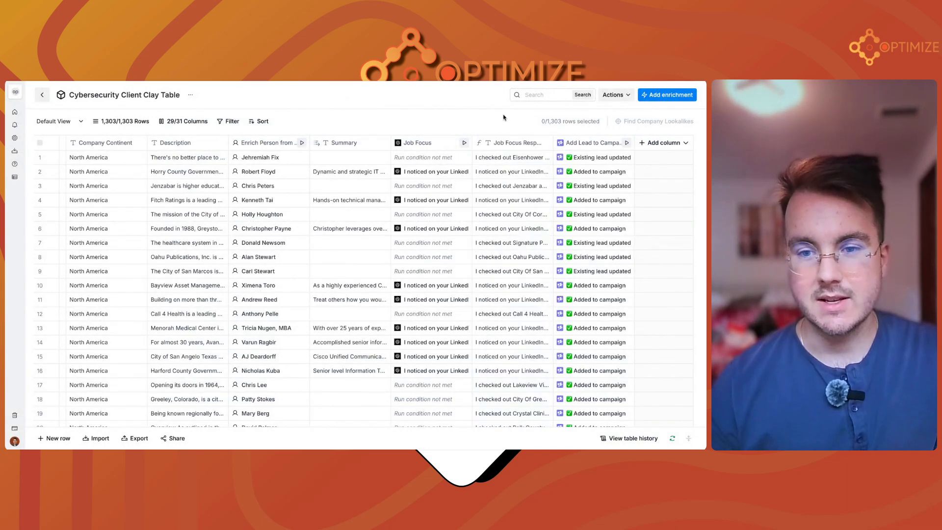
left_click(510, 160)
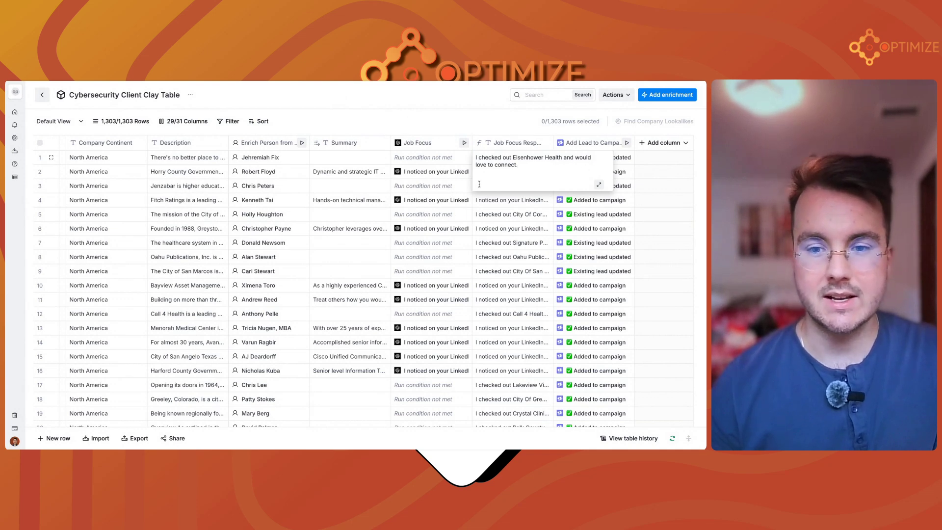
left_click(503, 216)
left_click(508, 201)
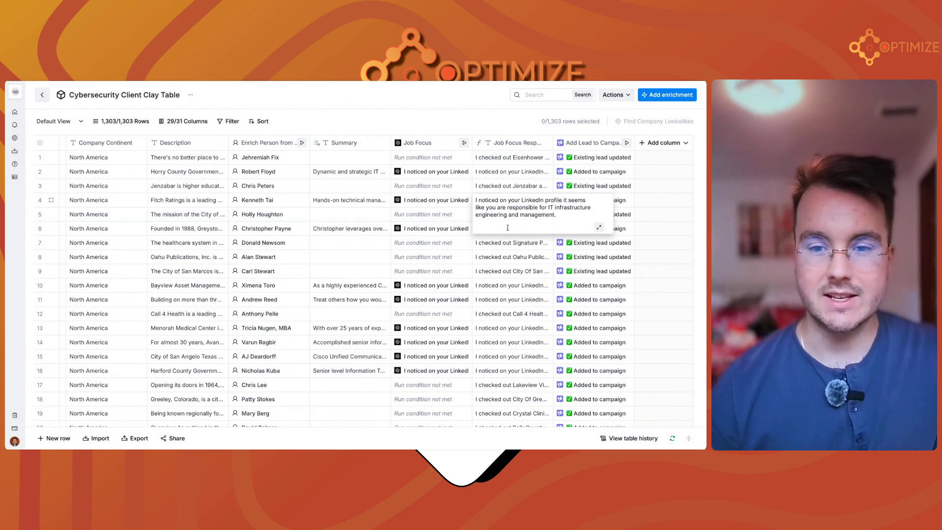
left_click(511, 158)
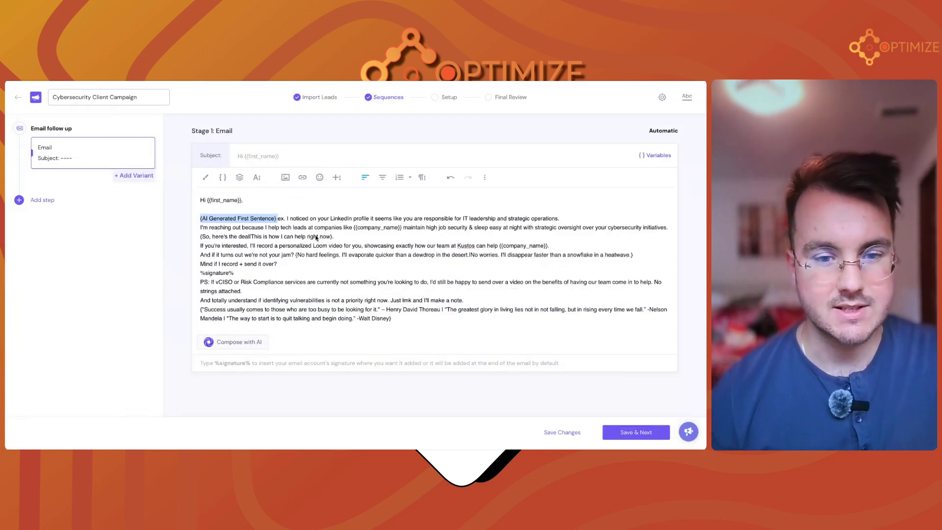
Back in the Smartlead email, delete the example sentence after the AI Generated First Sentence placeholder and add a blank line below it
left_click(279, 221)
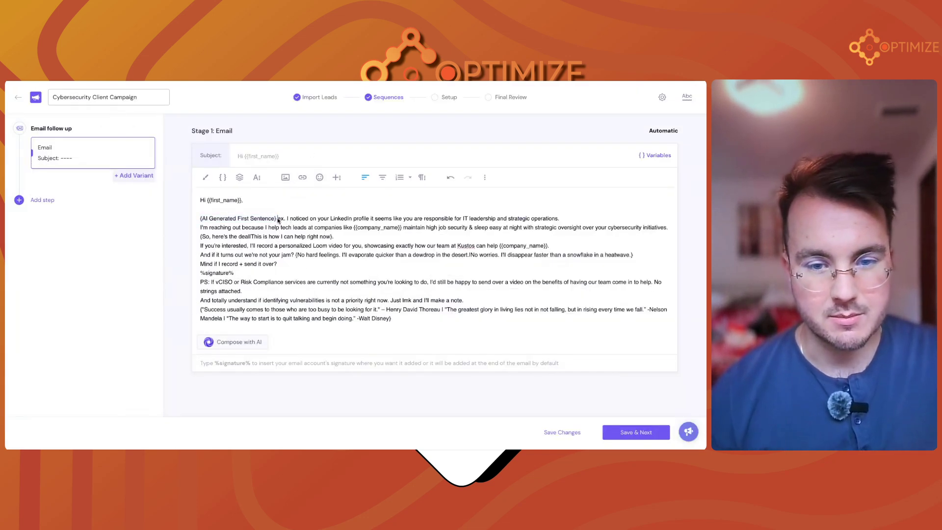
left_click_drag(295, 225, 296, 225)
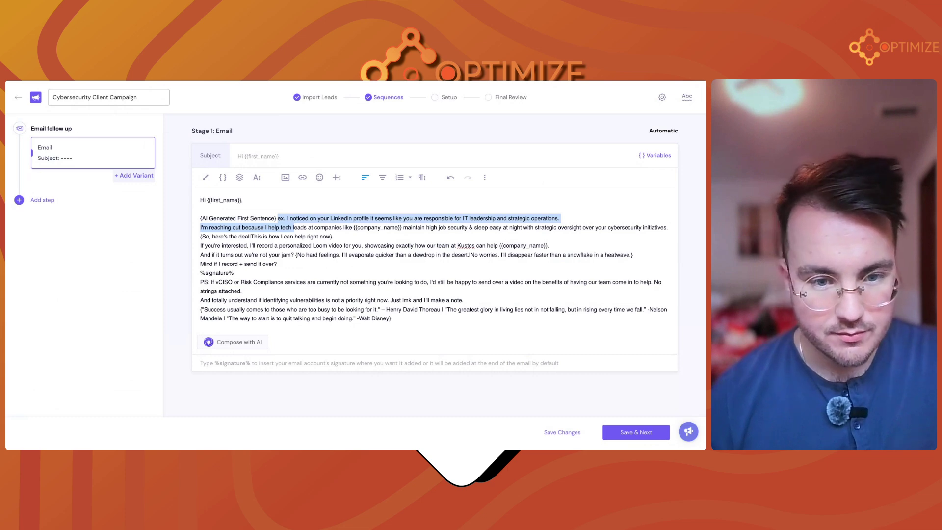
left_click_drag(294, 227, 559, 221)
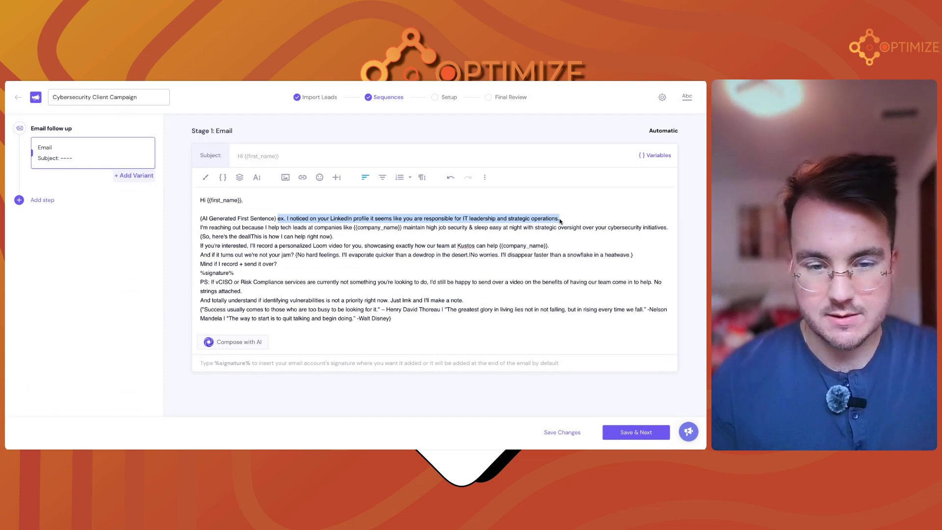
key("BackSpace")
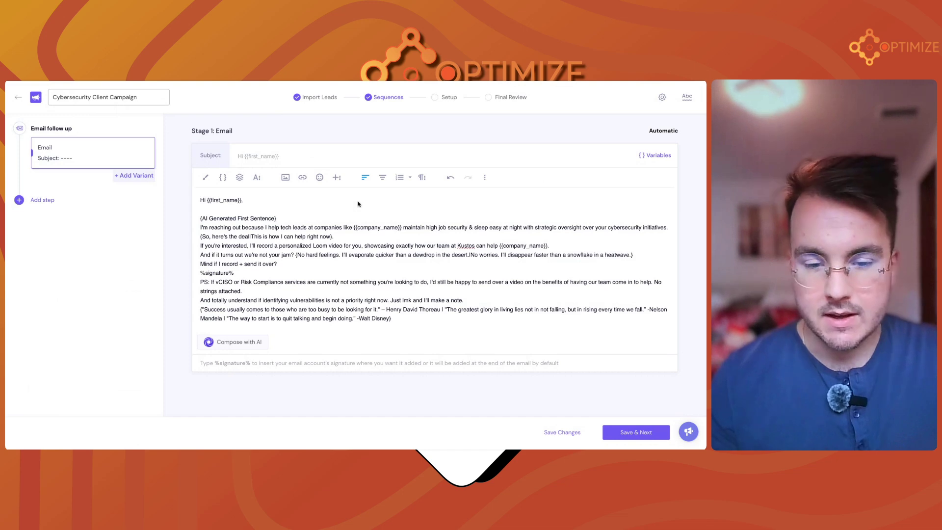
key("Return")
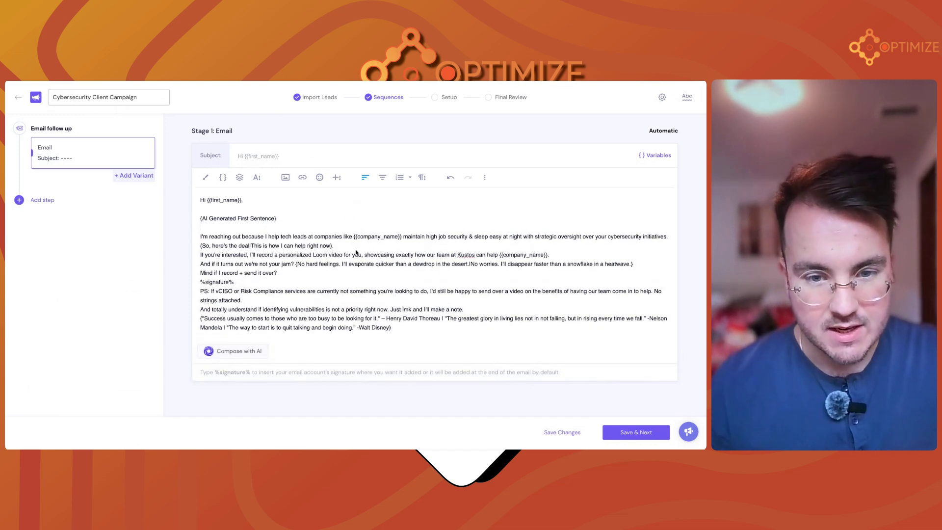
Replace the company name placeholder in the "I'm reaching out" sentence with the Company Name variable {{company_name}}, leaving a single space after it
left_click(402, 238)
key("BackSpace")
key("BackSpace")
key("BackSpace")
key("BackSpace")
key("BackSpace")
key("BackSpace")
key("BackSpace")
key("BackSpace")
key("BackSpace")
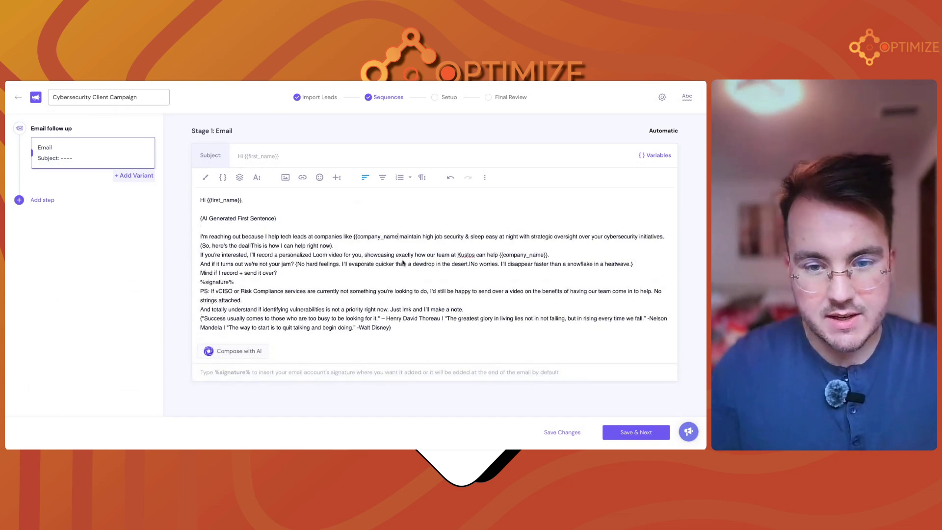
key("BackSpace")
key("BackSpace")
key("BackSpace")
key("BackSpace")
key("BackSpace")
key("BackSpace")
key("BackSpace")
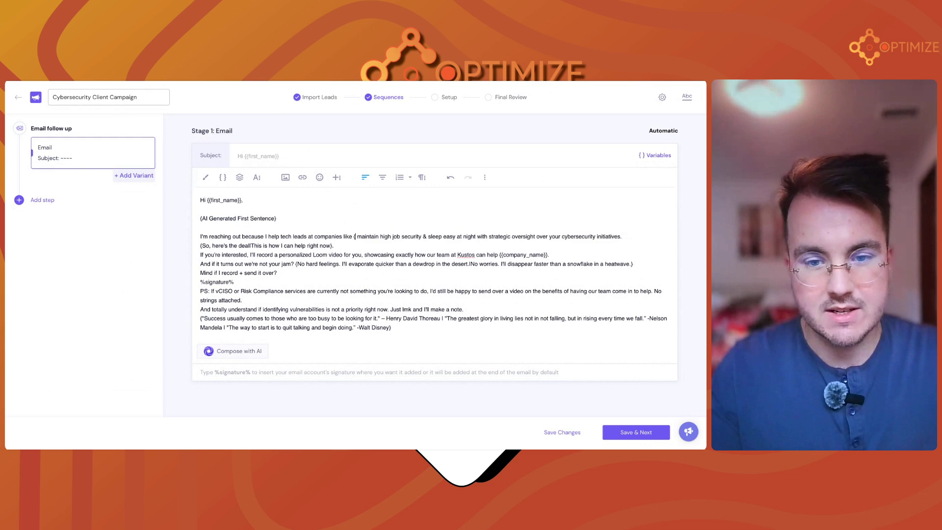
left_click(223, 177)
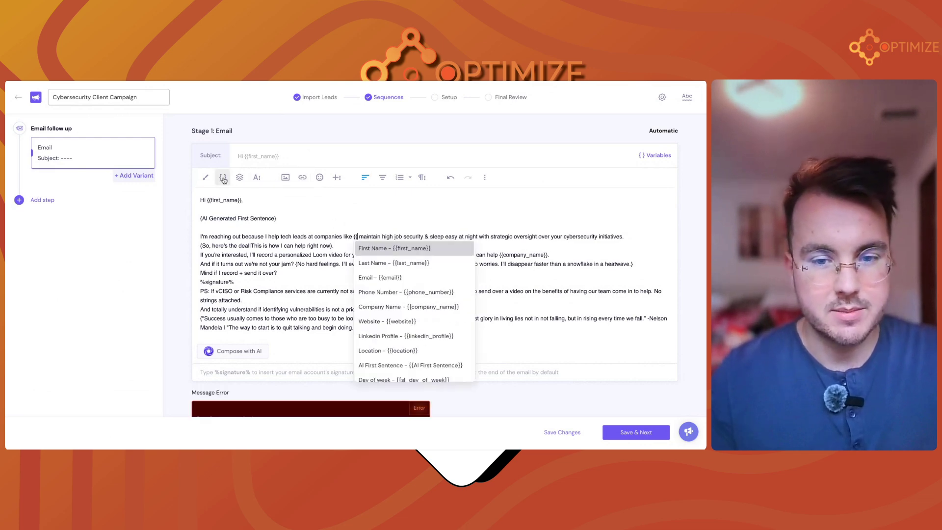
left_click(381, 307)
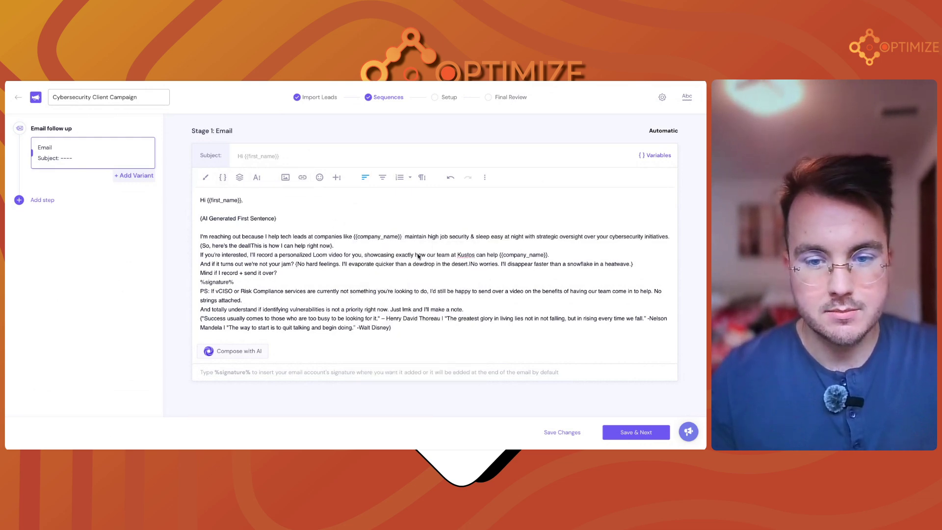
left_click(405, 237)
key("BackSpace")
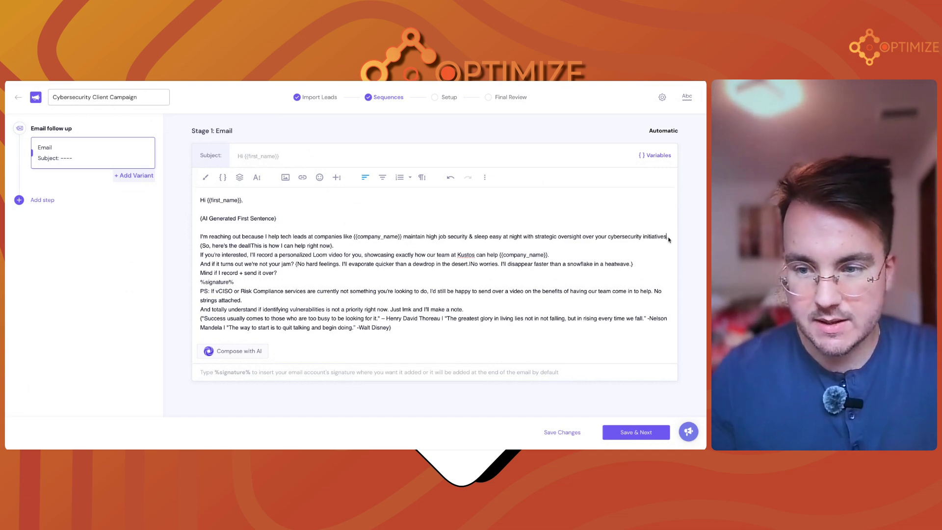
Add blank lines before and after the "So, here's the deal" line to separate it from the neighbouring paragraphs
key("Return")
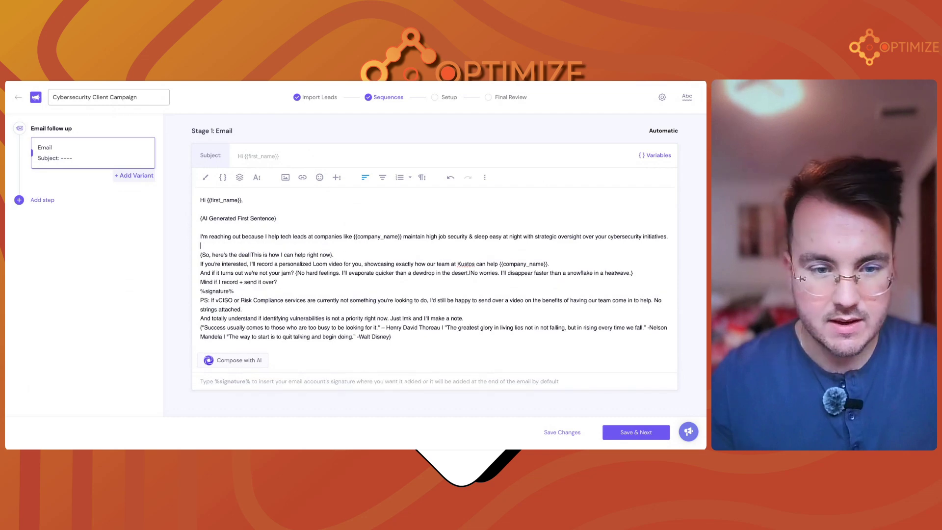
left_click(340, 255)
key("Return")
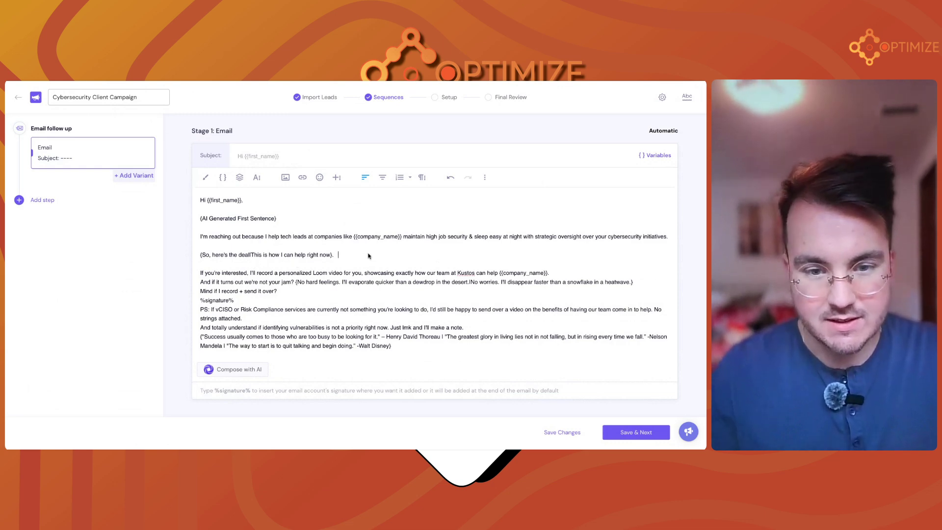
key("Return")
key("BackSpace")
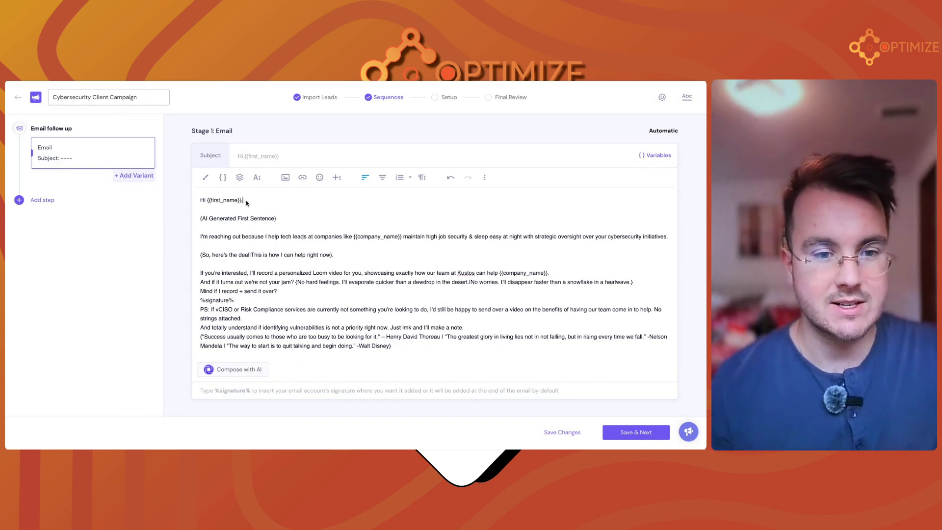
left_click_drag(247, 204, 180, 206)
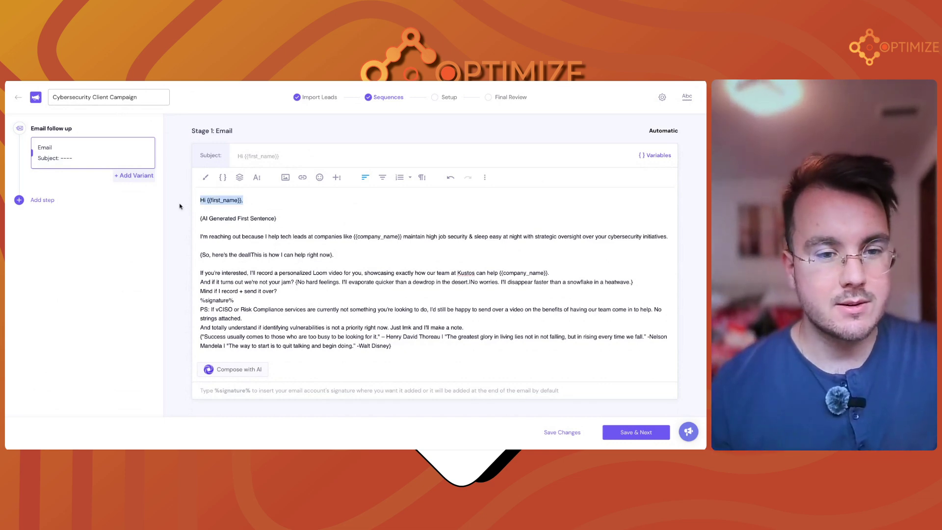
left_click(284, 222)
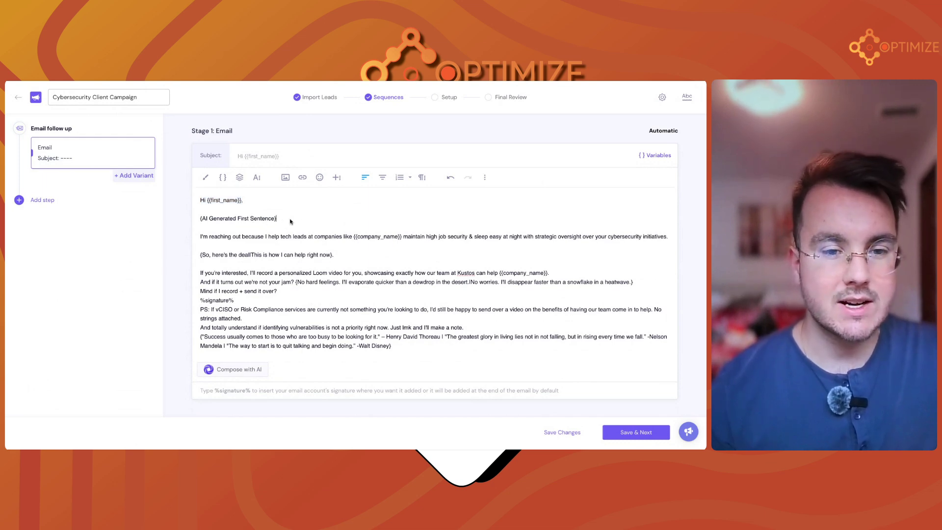
left_click_drag(290, 222, 196, 219)
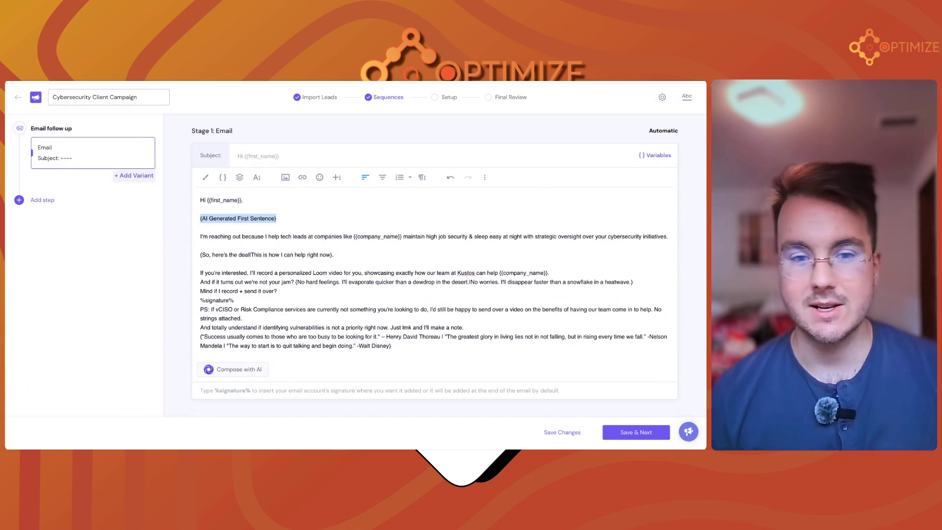
left_click(201, 238)
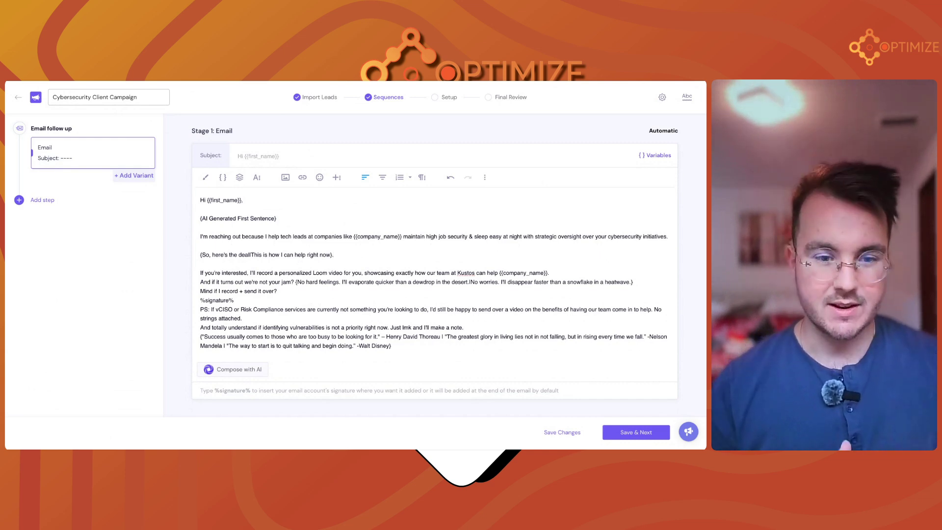
Add a blank line below the "If you're interested" paragraph and replace its company name text with the Company Name variable {{company_name}}
left_click(550, 278)
key("Return")
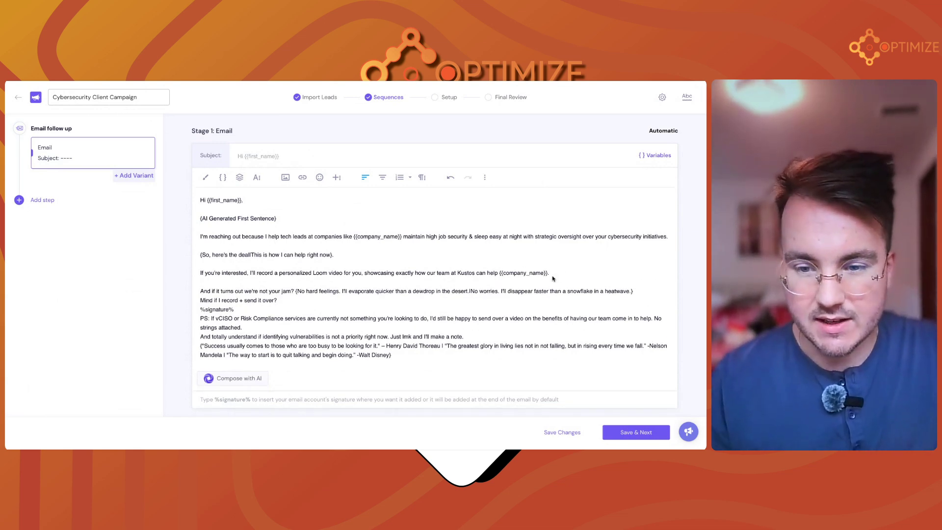
left_click_drag(548, 275, 501, 275)
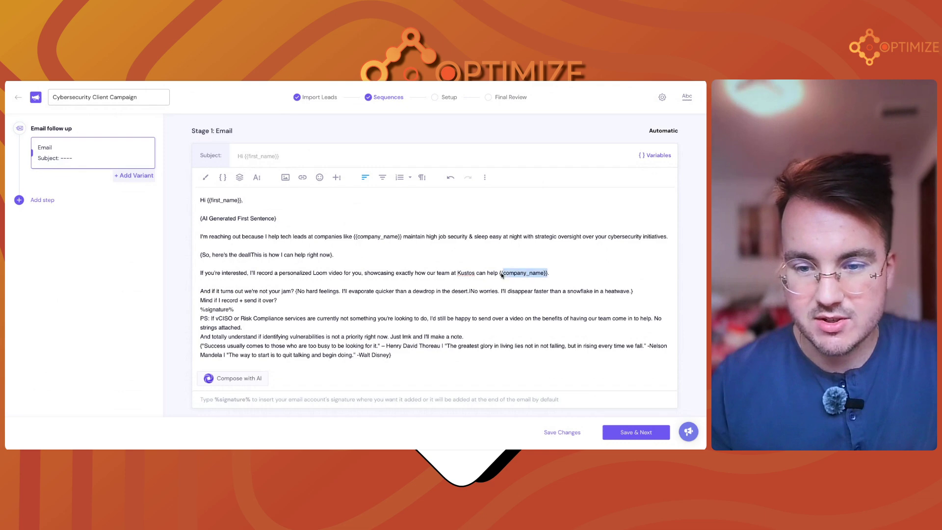
key("BackSpace")
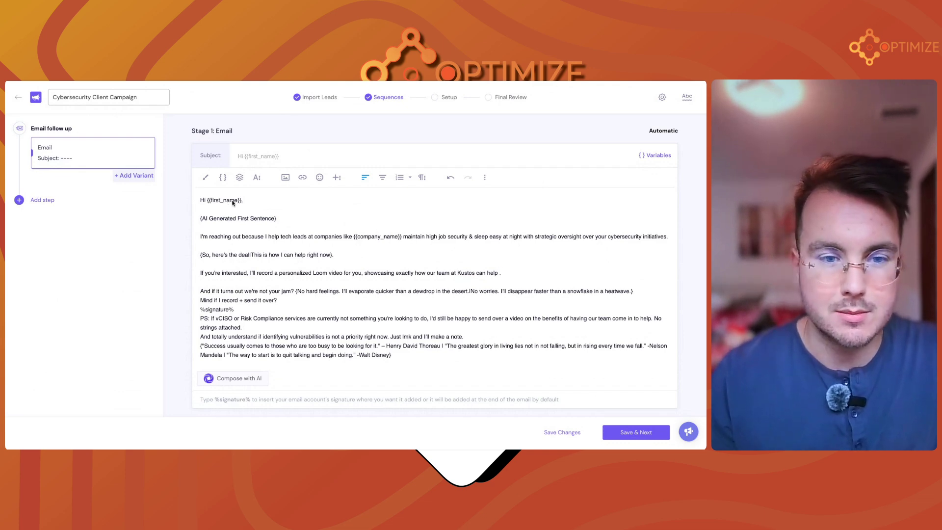
left_click(223, 177)
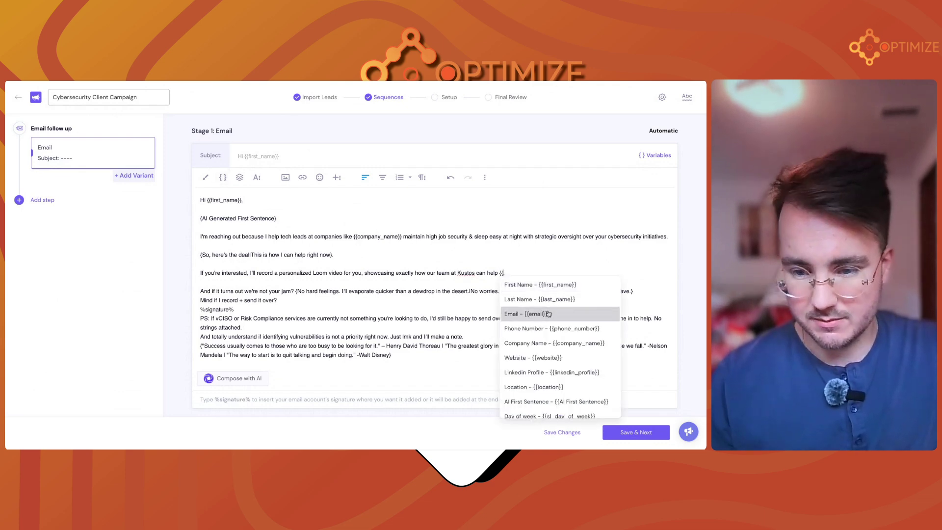
left_click(544, 344)
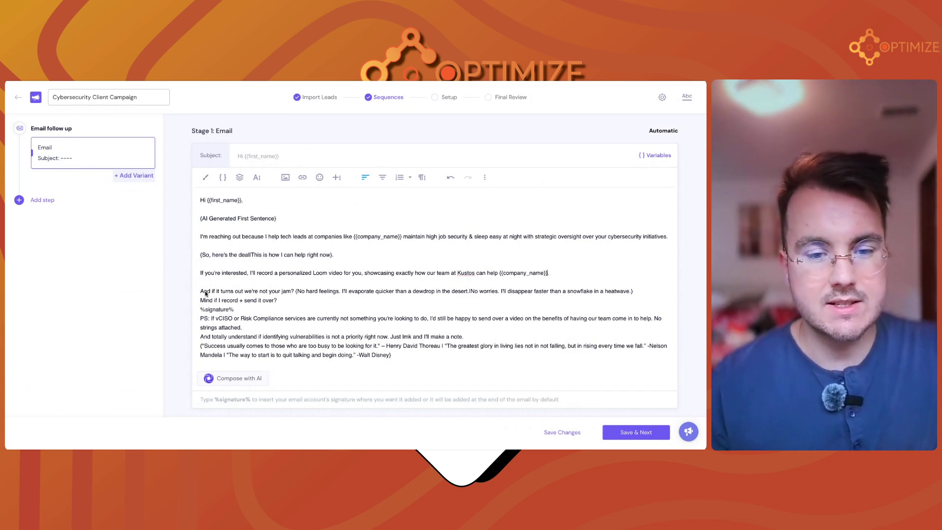
Add blank lines after the "not your jam" line, the "Mind if I record" line, %signature% and the "And totally understand" line
left_click(633, 293)
key("Return")
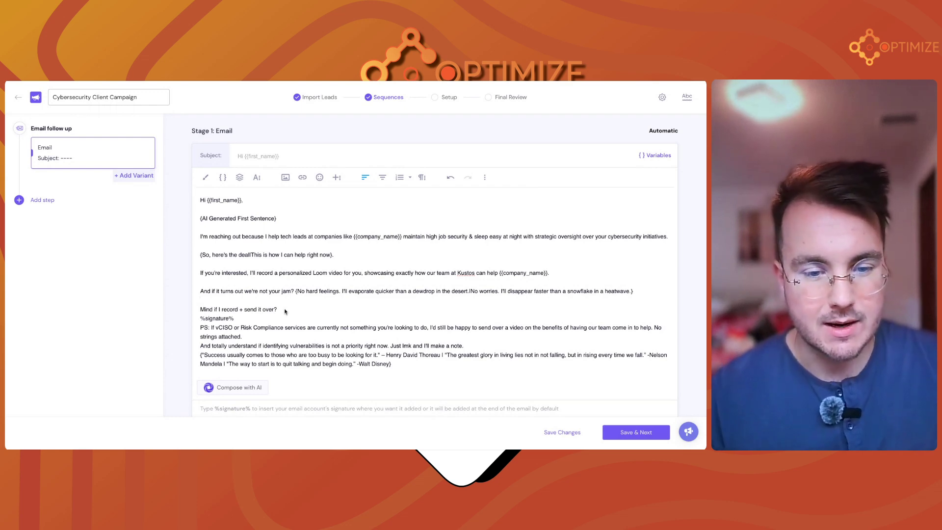
left_click(278, 309)
key("Return")
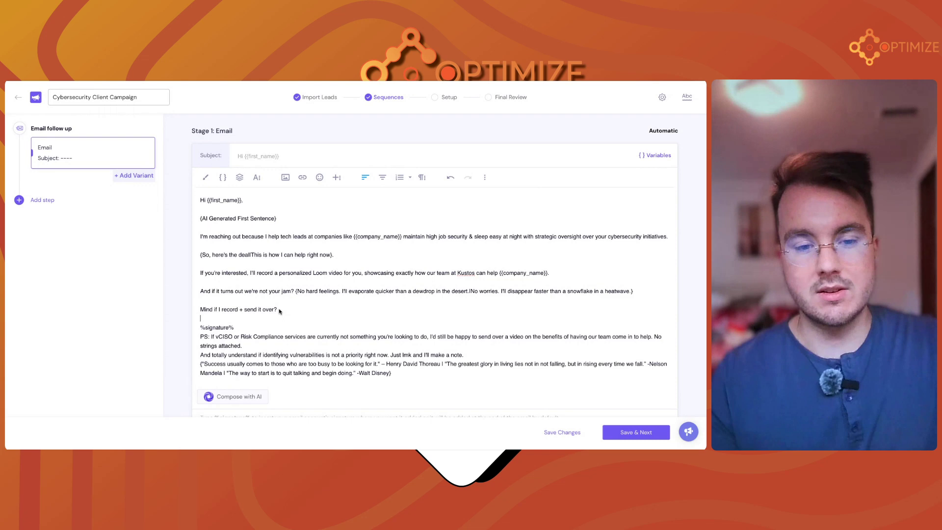
left_click(248, 329)
key("Return")
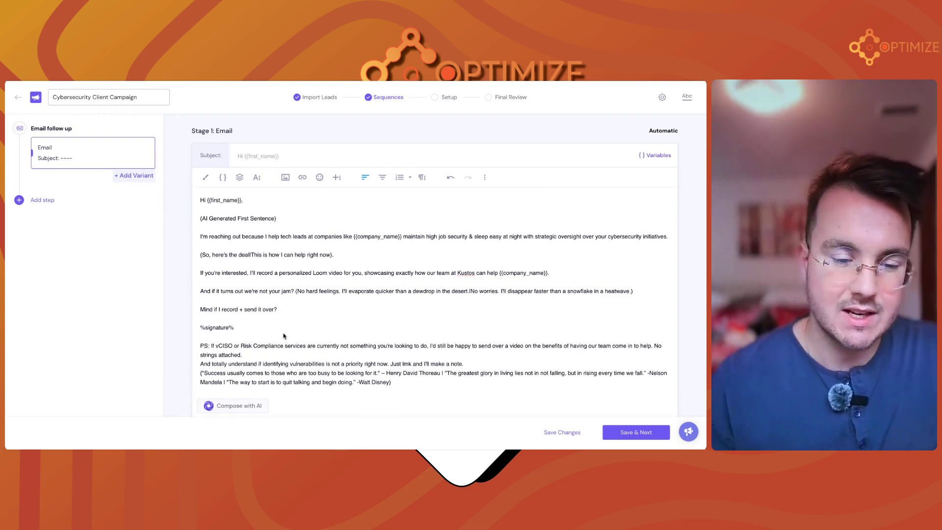
left_click(467, 366)
key("Return")
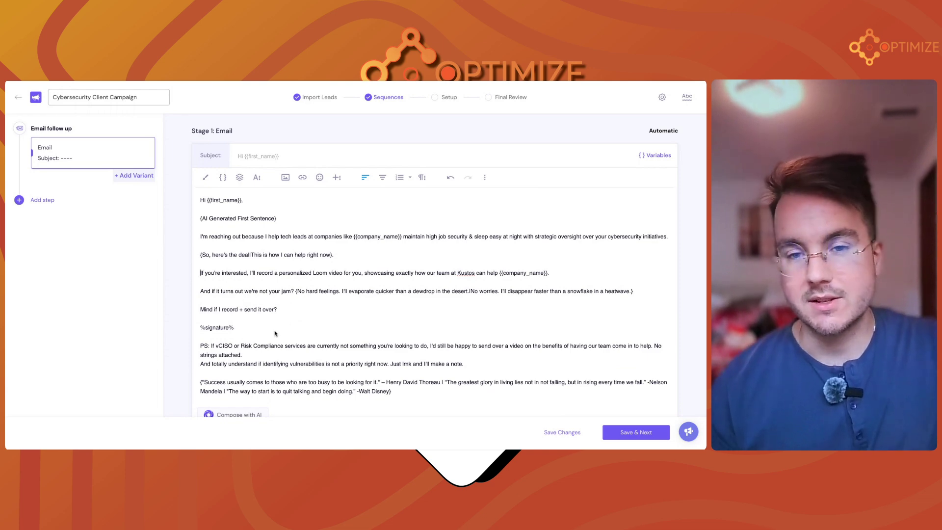
Review the %signature% placeholder and the block of alternative closing quotes at the end of the email
scroll(294, 314, "down", 2)
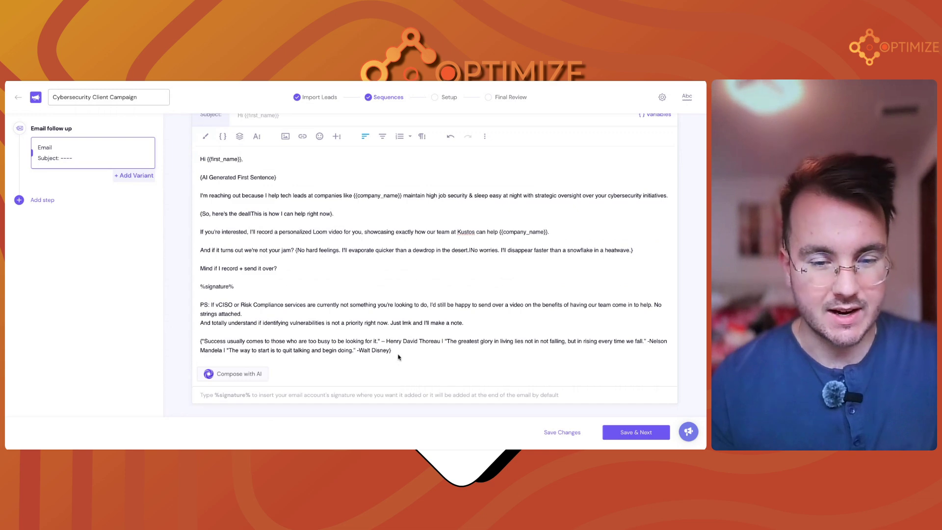
left_click_drag(236, 289, 198, 290)
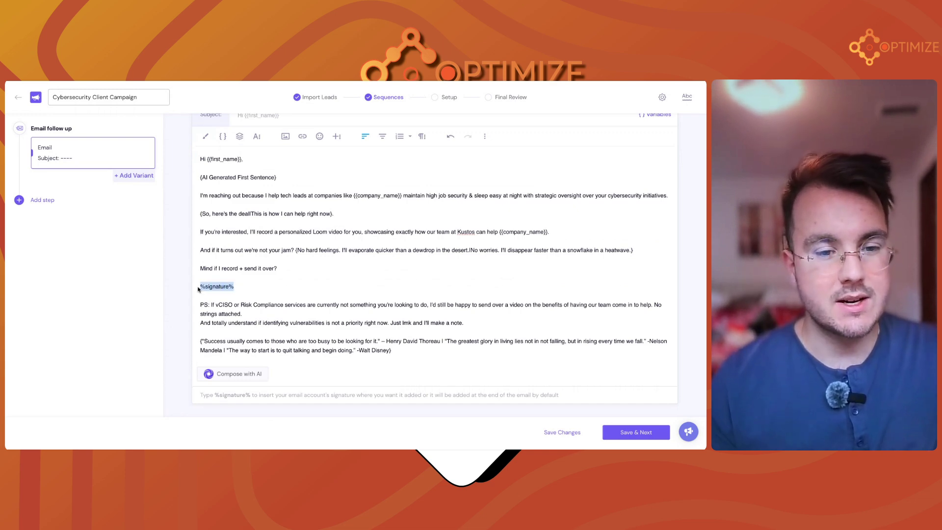
left_click(239, 292)
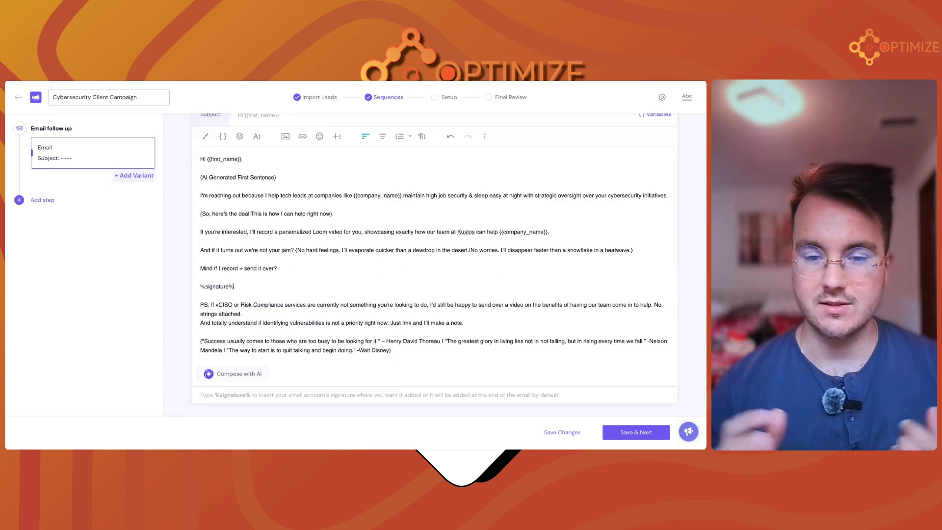
left_click(391, 356)
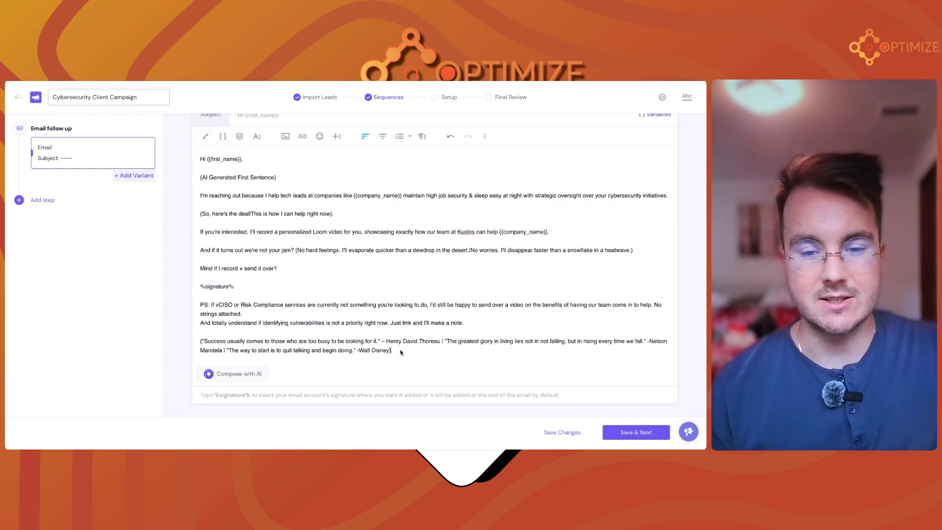
left_click_drag(391, 350, 199, 343)
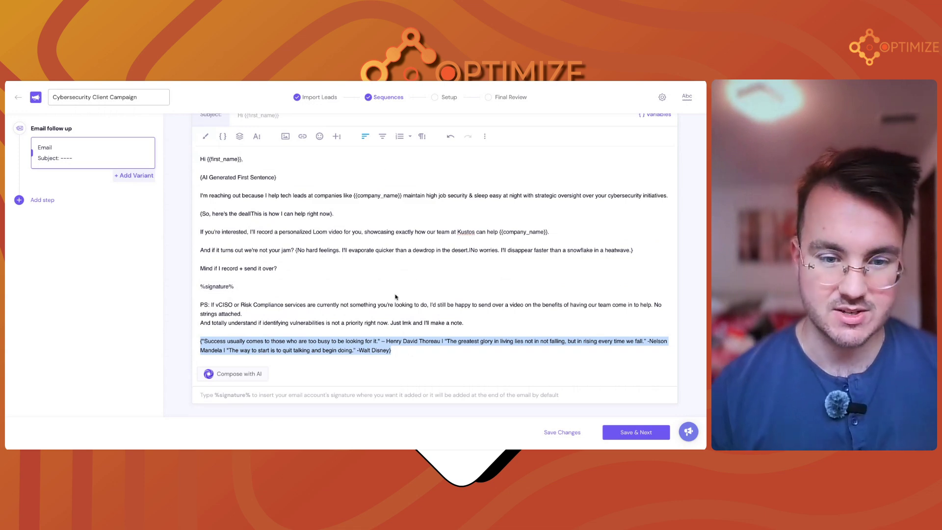
Set the email's subject to "{{first_name}} strategy" using the First Name variable, and save the changes
scroll(392, 290, "up", 1)
scroll(393, 290, "up", 2)
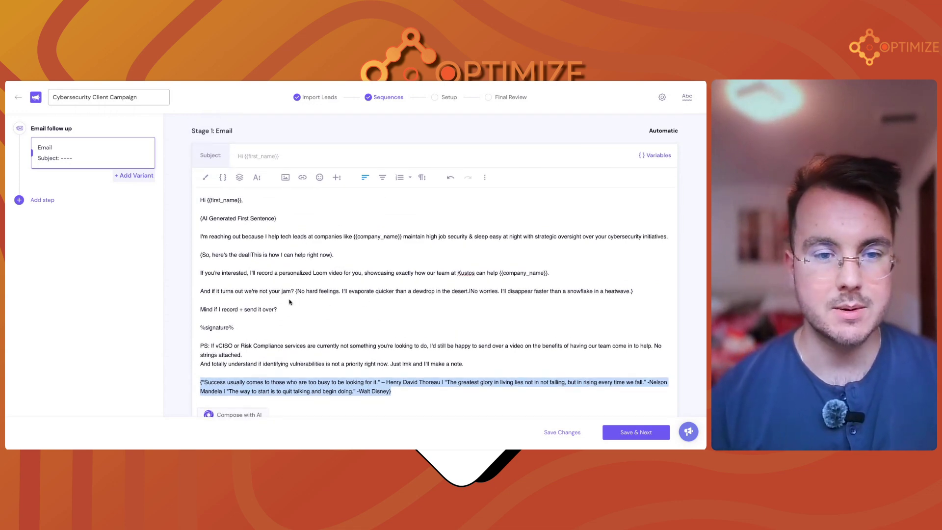
left_click(330, 155)
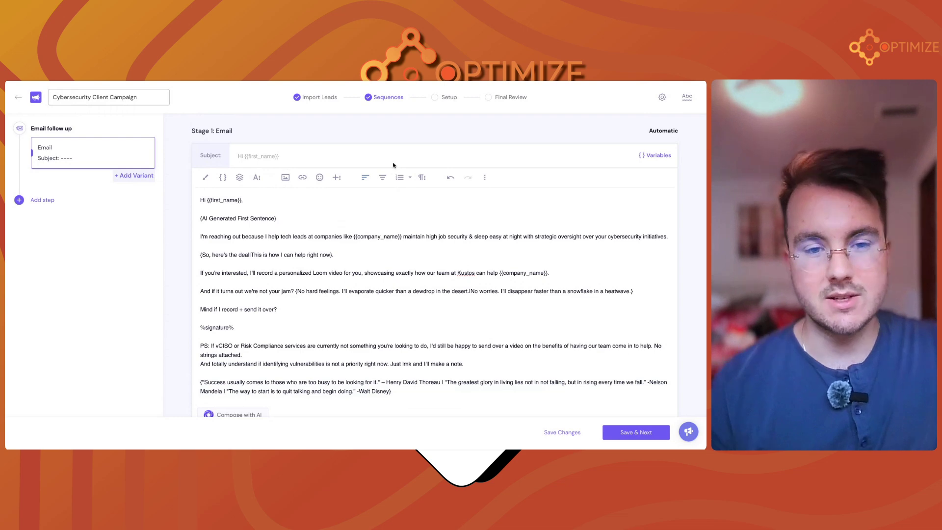
left_click(656, 156)
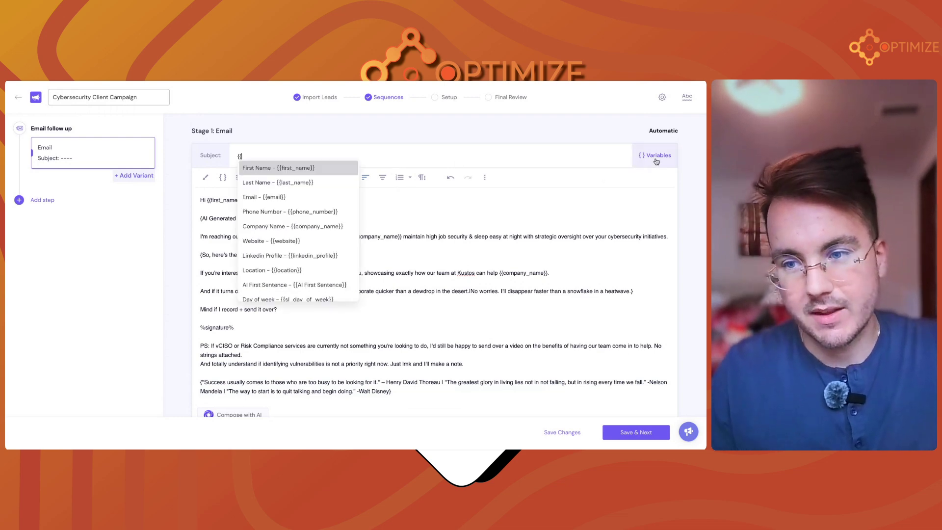
left_click(300, 169)
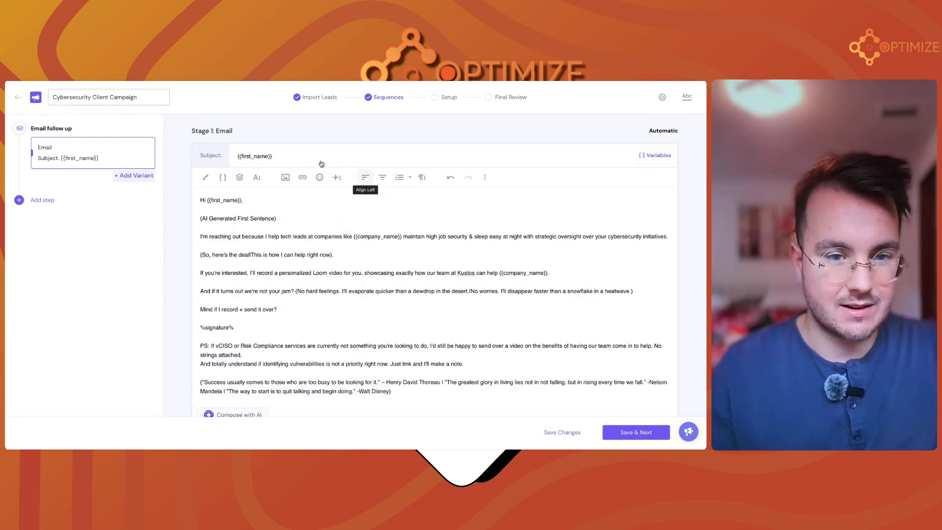
type("strategy")
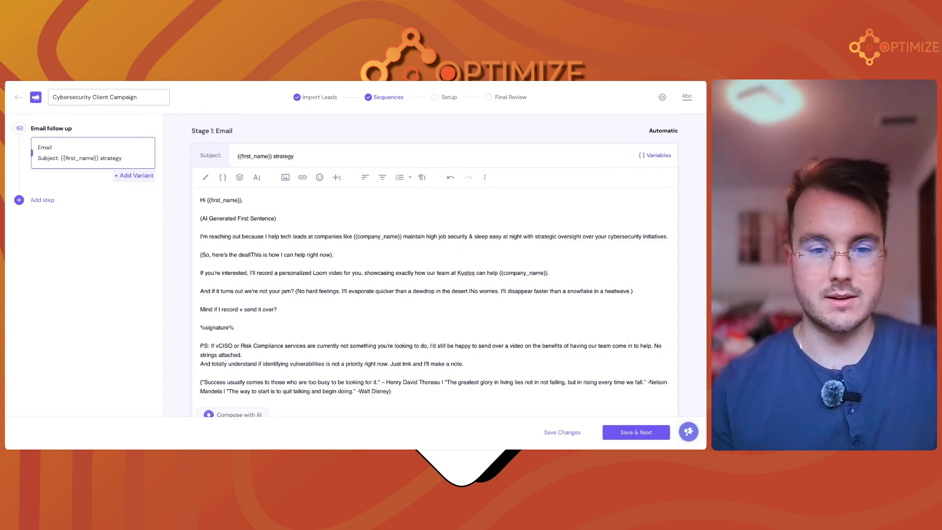
scroll(290, 302, "down", 1)
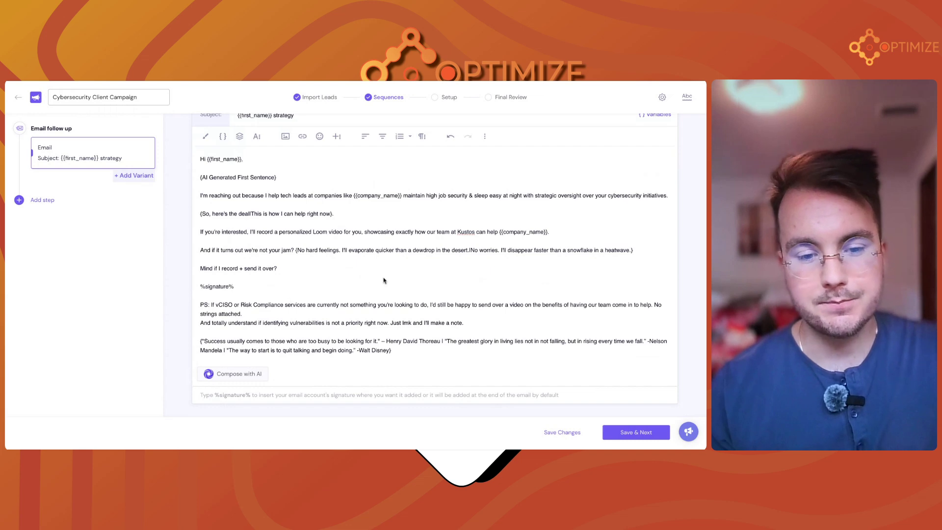
left_click(562, 433)
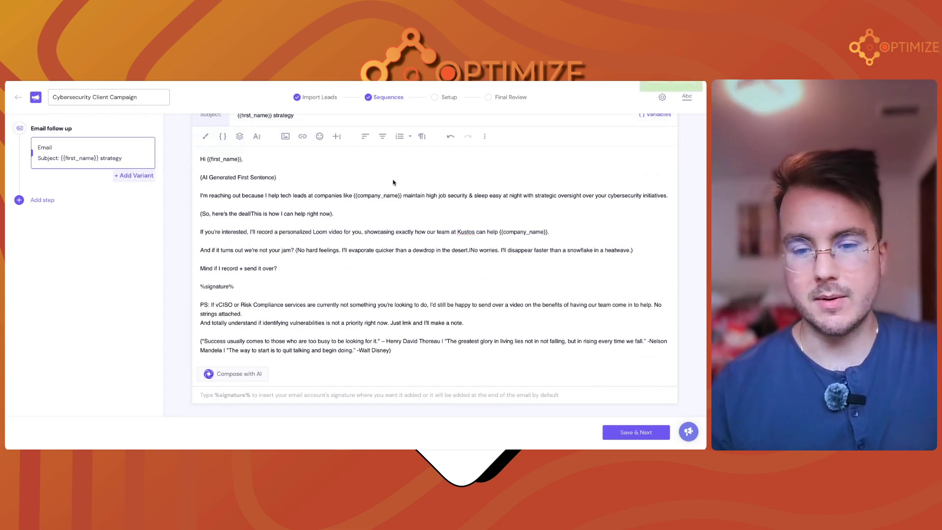
Add a second email follow-up step with a wait of 7 days, leaving its subject empty, and save the changes
scroll(328, 214, "up", 1)
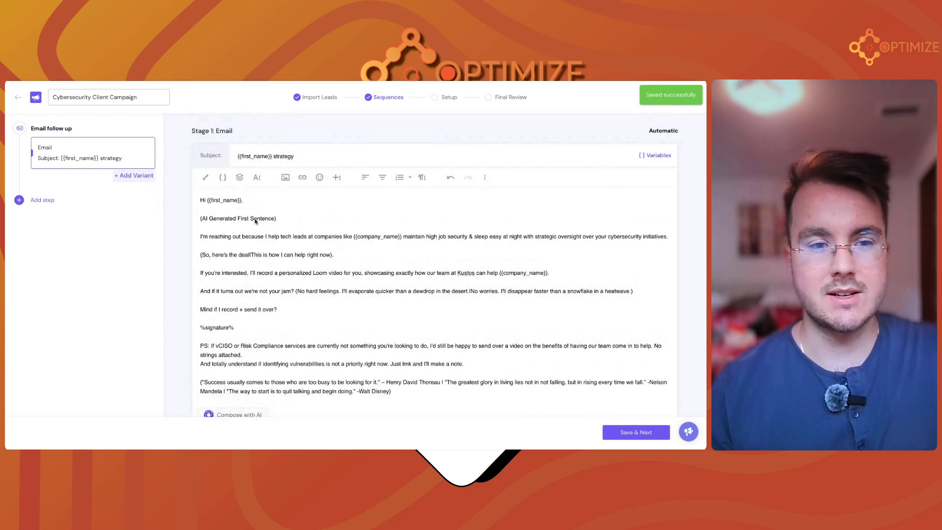
left_click(40, 200)
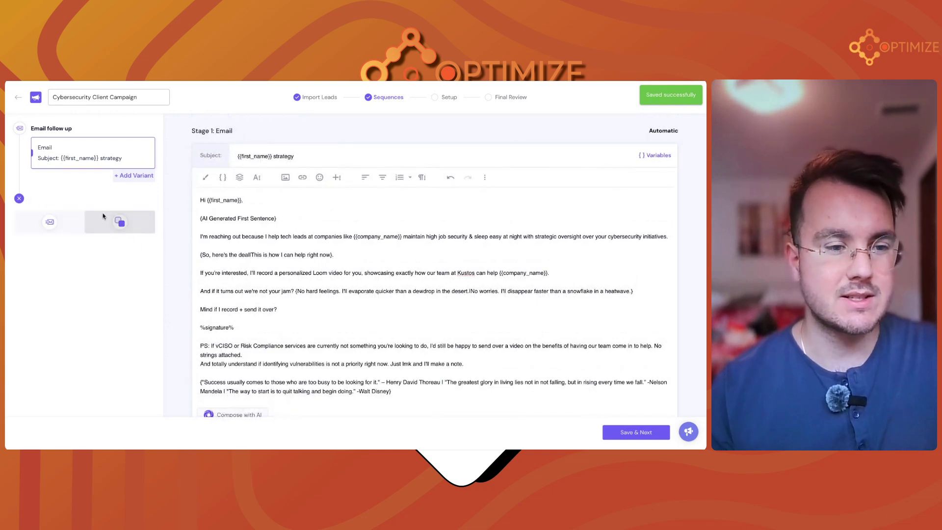
left_click(49, 221)
double_click(68, 202)
type("7")
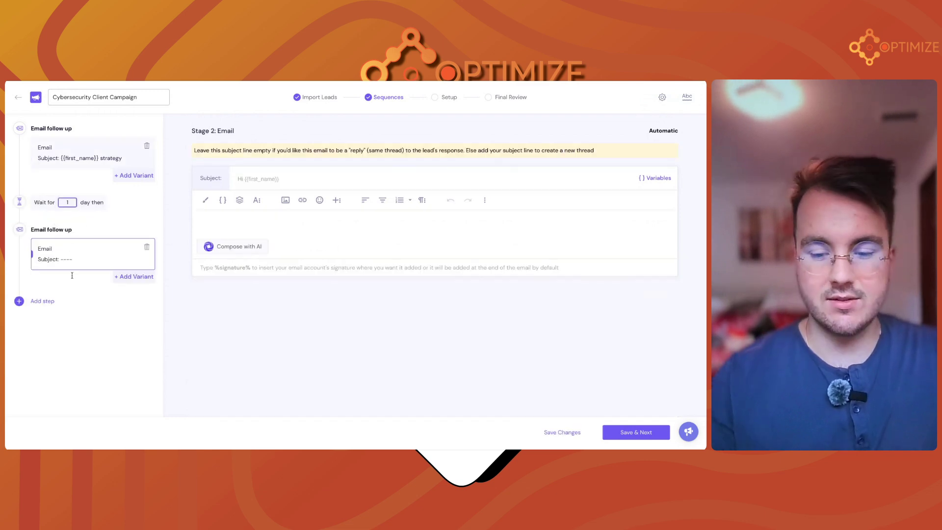
left_click(130, 220)
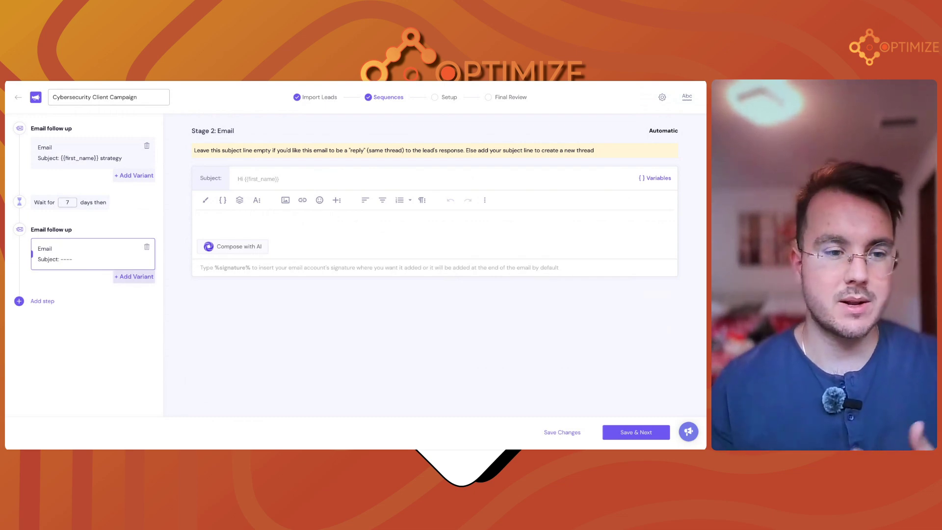
left_click(563, 432)
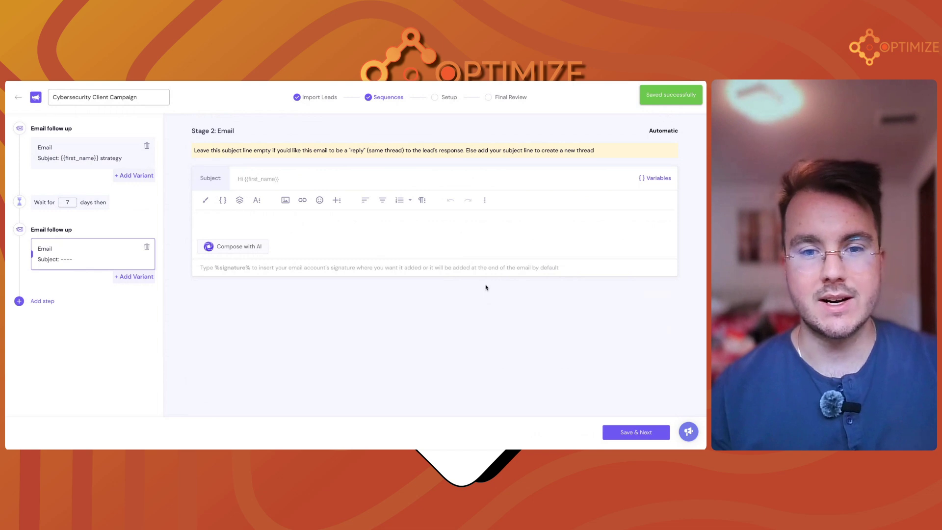
In the campaign setup, select all 15 sender accounts on the gokustos, trialkustos, trykustos, getkustos and usekustos domains and save them
left_click(449, 98)
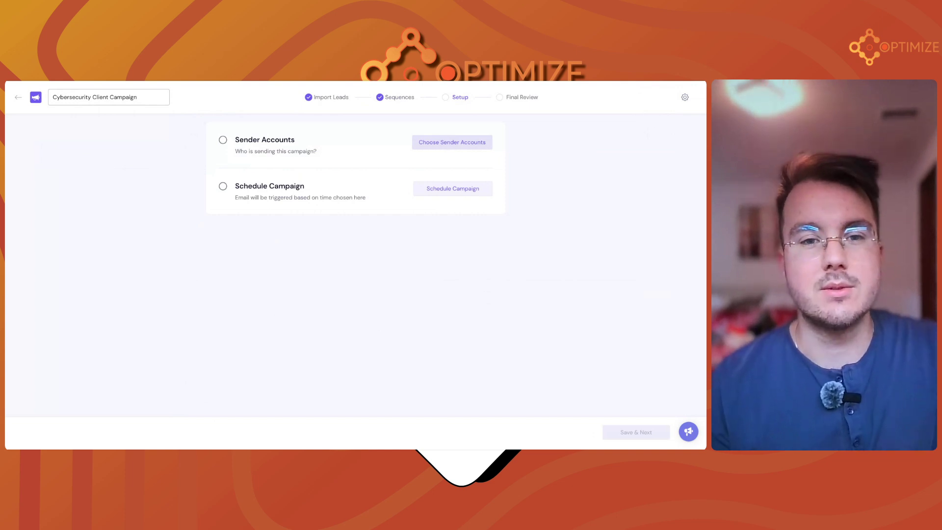
left_click(452, 142)
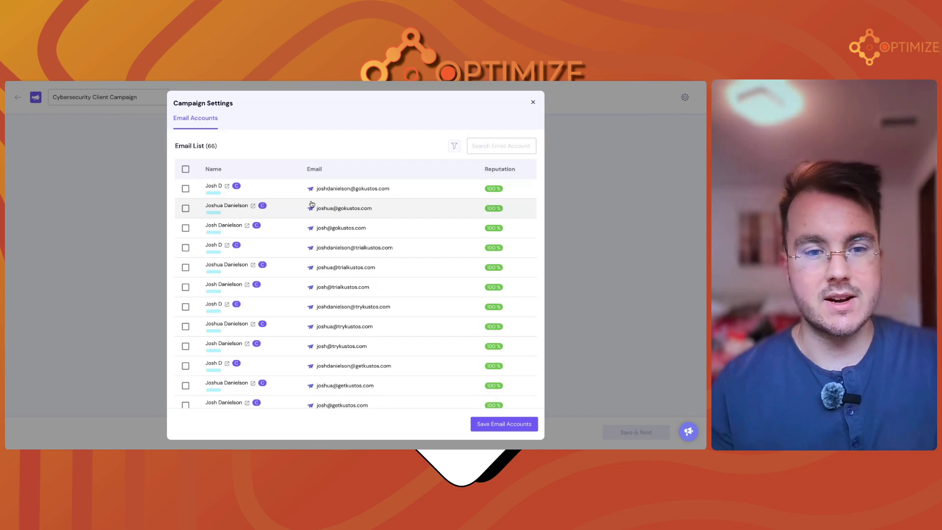
left_click(186, 190)
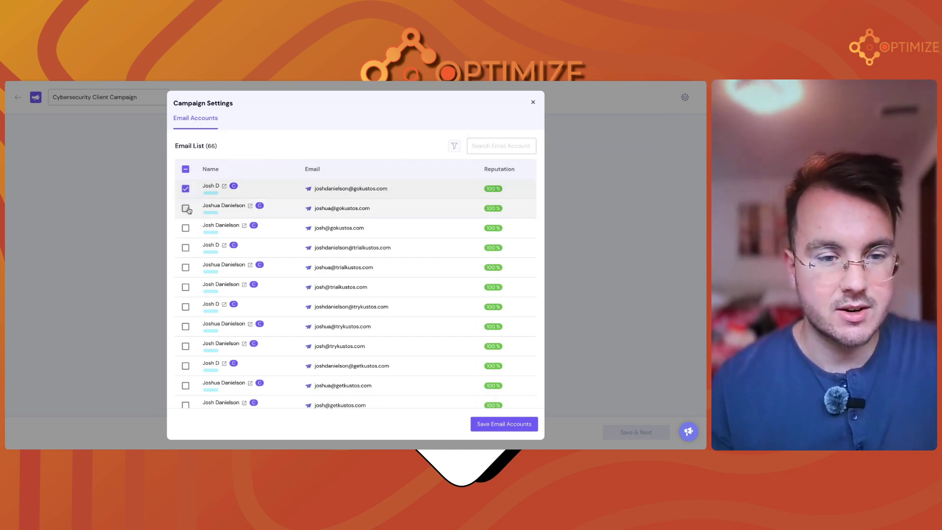
left_click(186, 208)
left_click(186, 228)
left_click(185, 248)
left_click(185, 267)
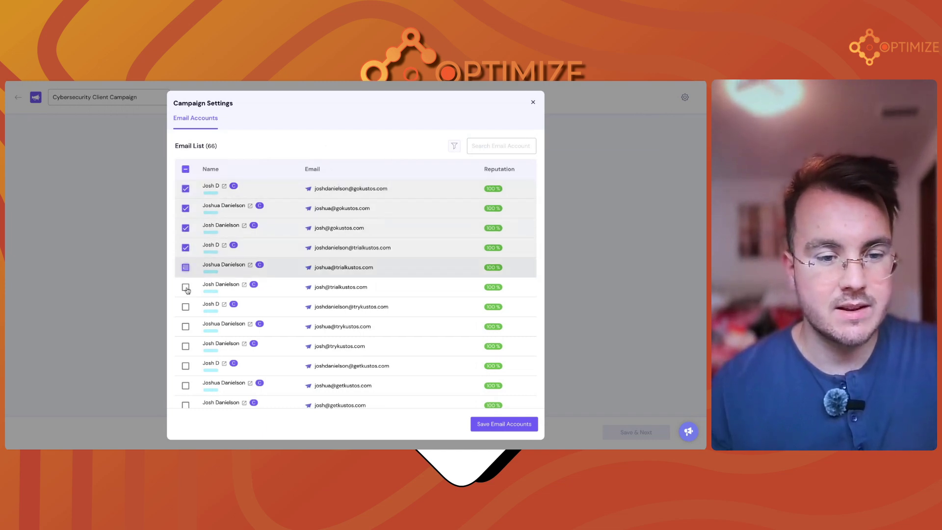
left_click(185, 287)
left_click(186, 326)
scroll(187, 329, "down", 2)
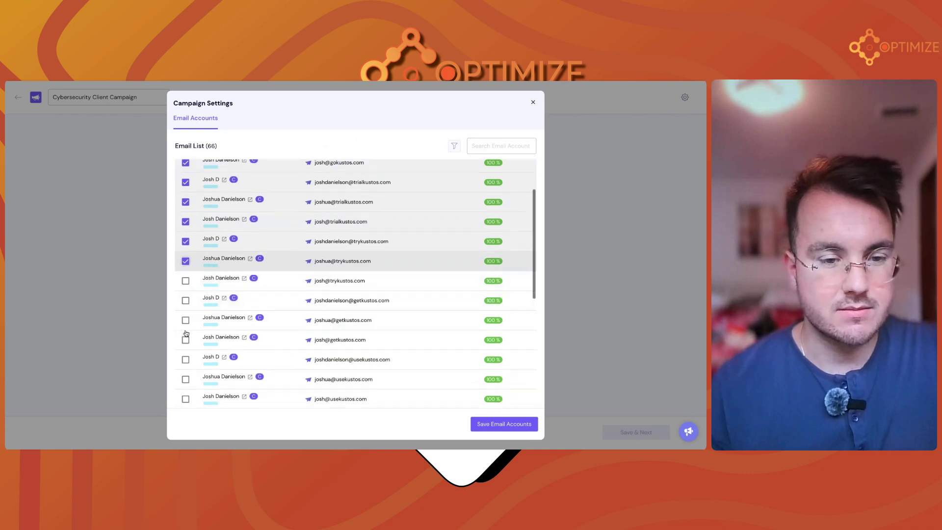
left_click(185, 268)
left_click(186, 284)
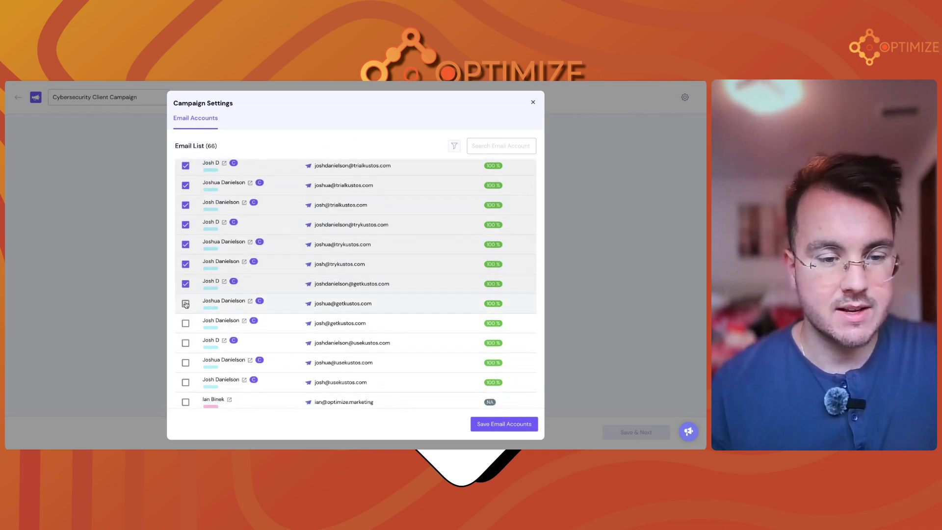
left_click(186, 303)
left_click(185, 323)
left_click(186, 343)
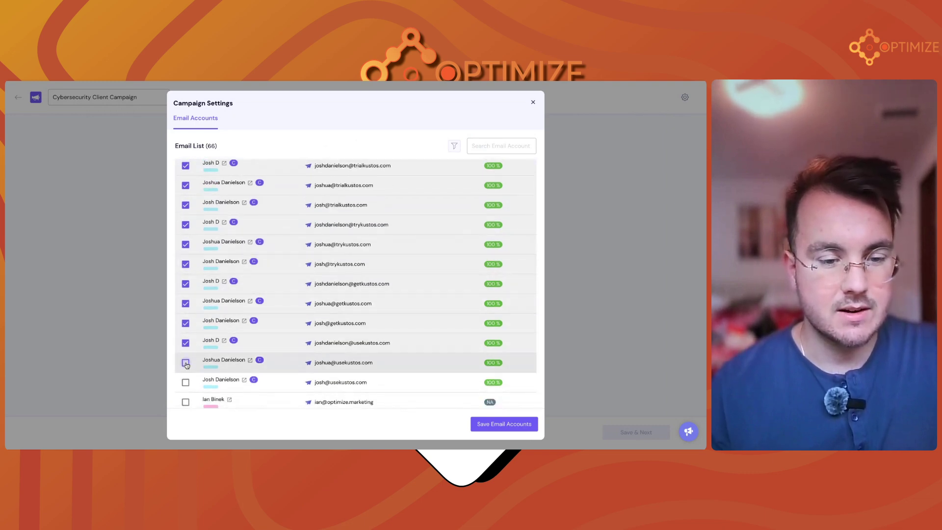
left_click(185, 363)
left_click(186, 382)
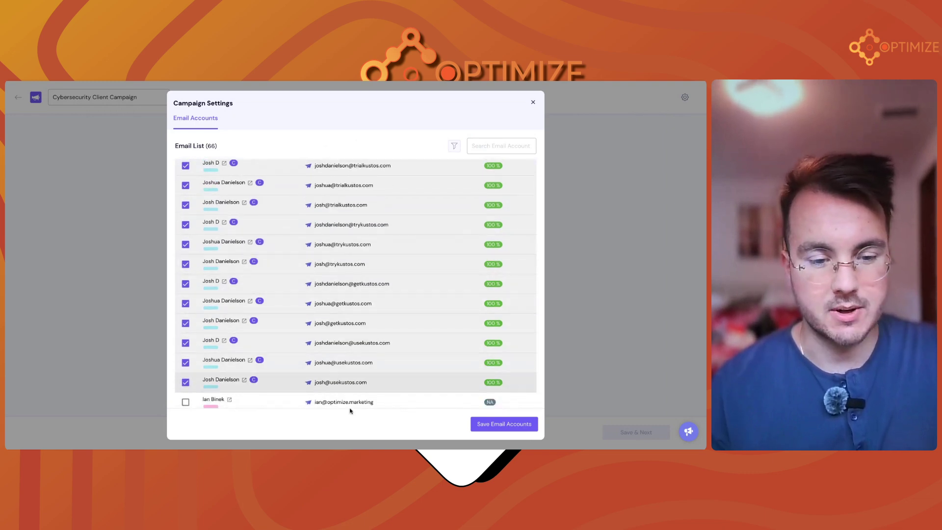
left_click(504, 424)
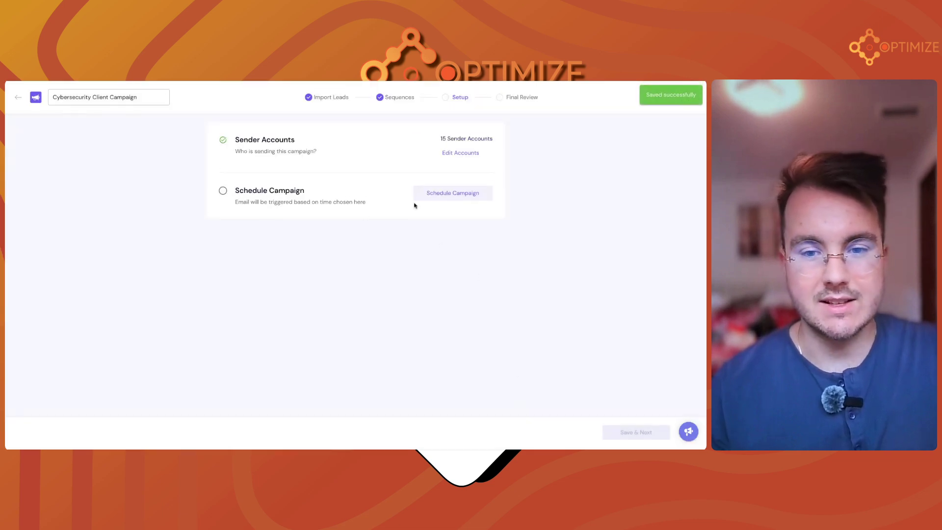
Open the campaign's schedule settings and set the time zone to America/New York (UTC-04:00)
left_click(443, 196)
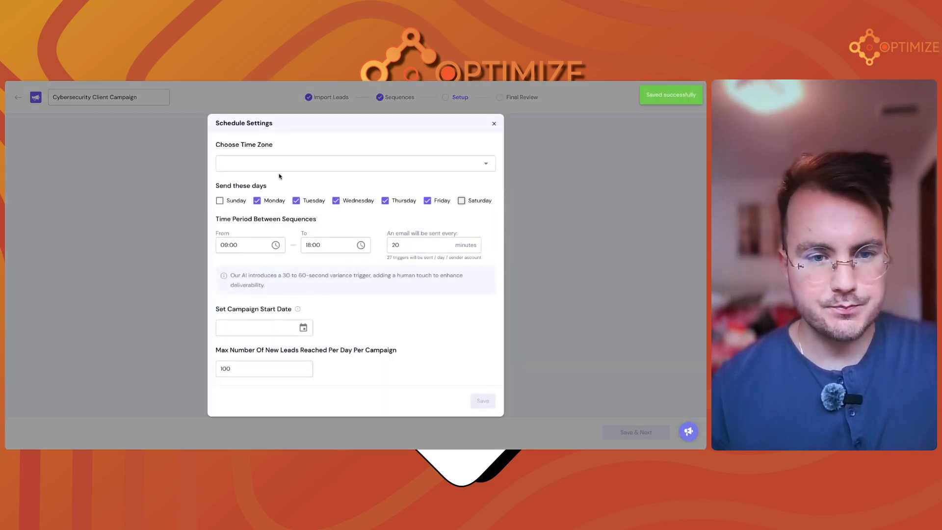
left_click(285, 167)
type("EST")
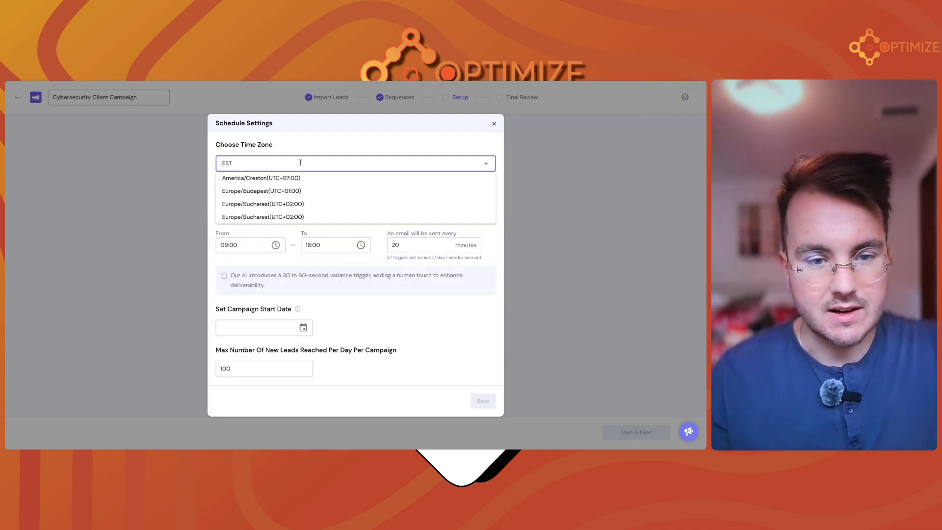
key("BackSpace")
key("BackSpace")
key("BackSpace")
type("Ea")
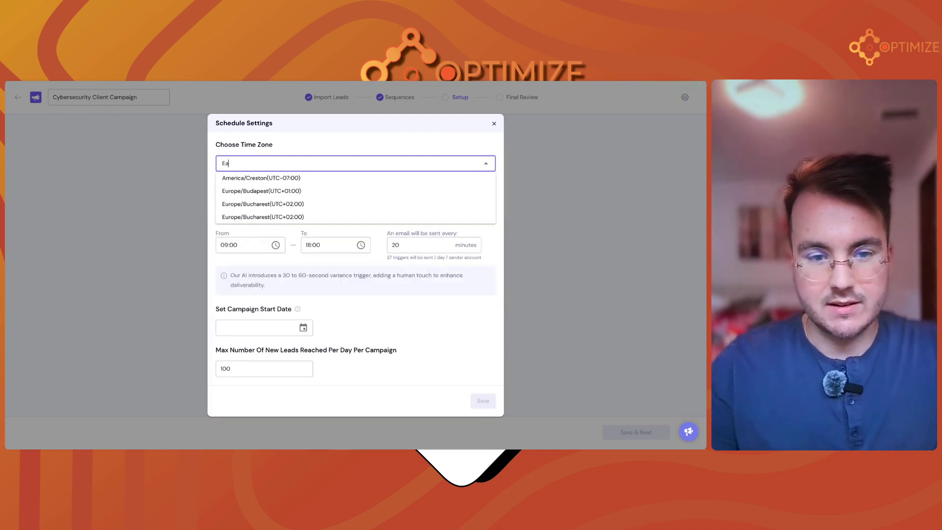
type("ster")
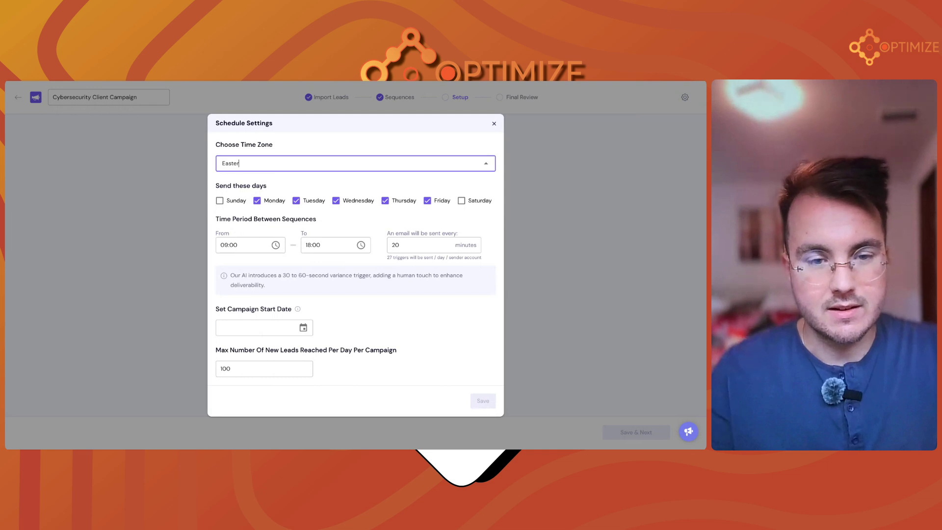
key("ctrl+a")
type("New York")
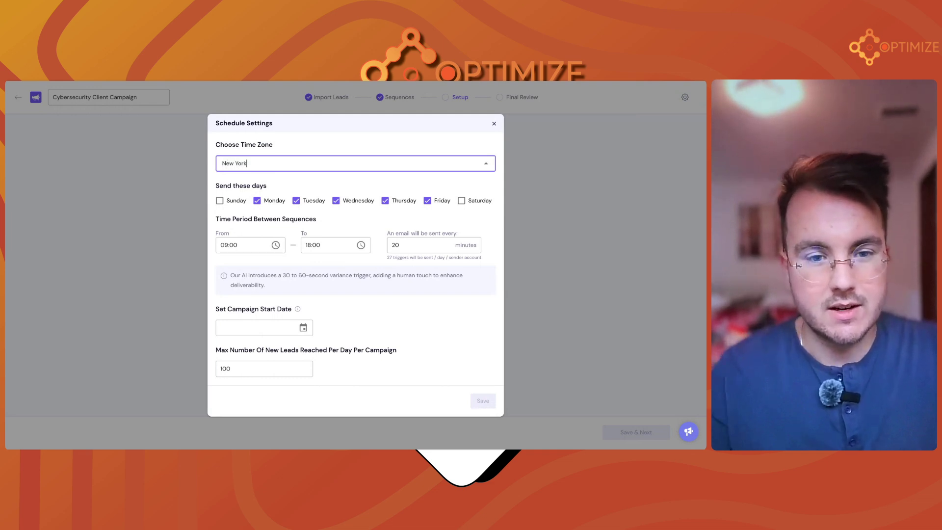
left_click(312, 179)
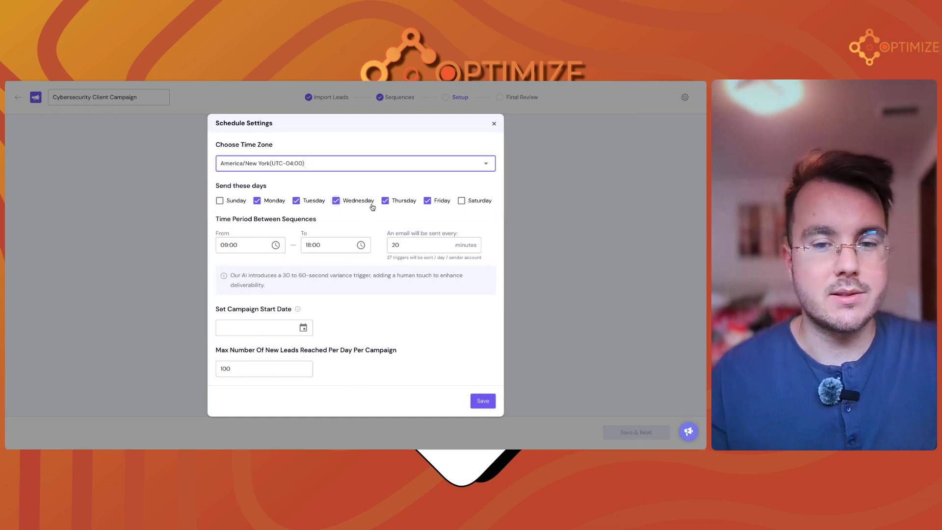
Set the schedule to send an email every 10 minutes and read the note about the AI variance trigger
left_click(407, 247)
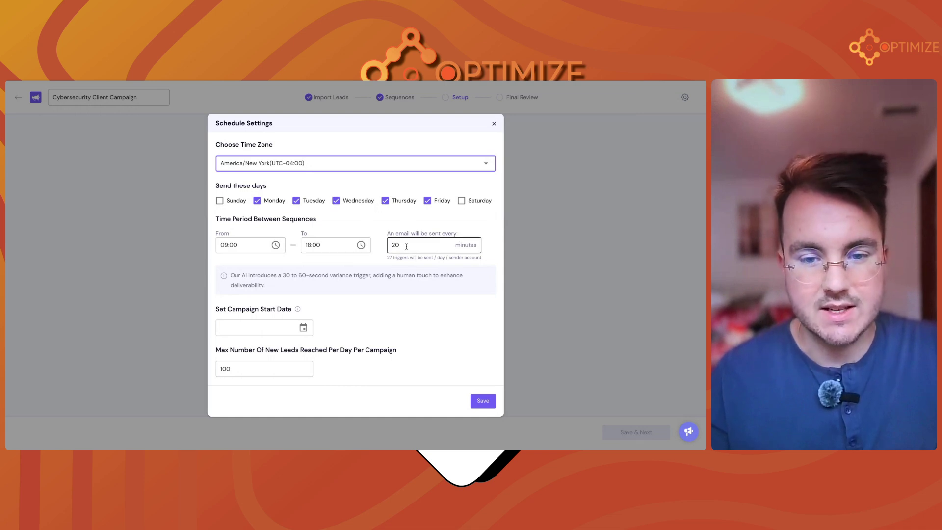
key("BackSpace")
key("BackSpace")
type("10")
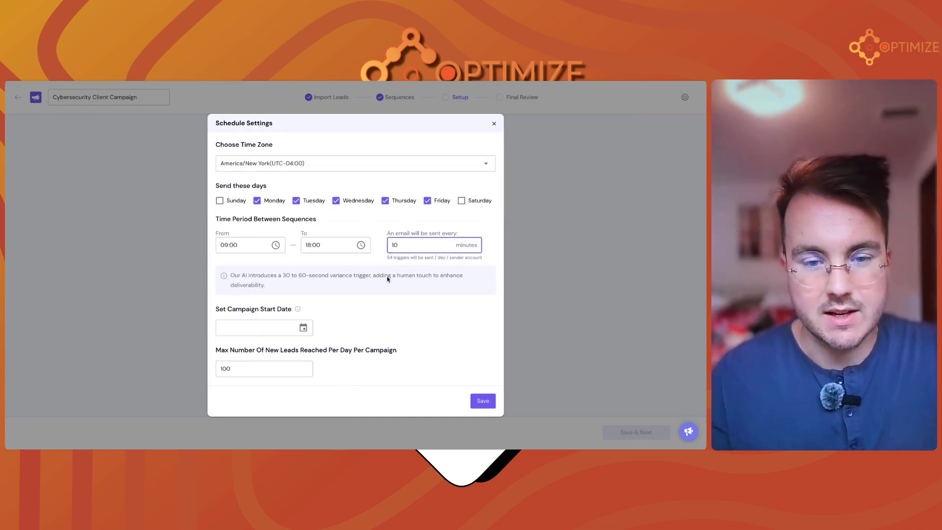
left_click(356, 222)
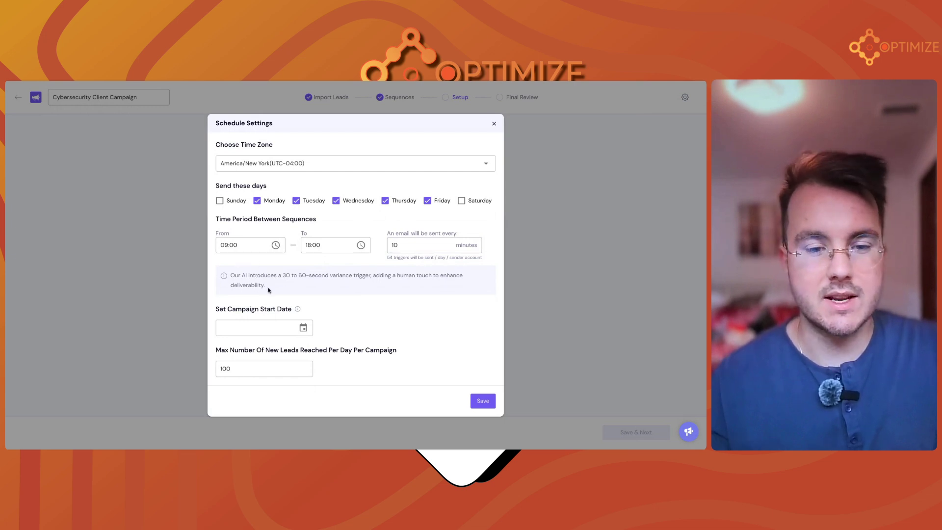
left_click_drag(236, 282, 231, 276)
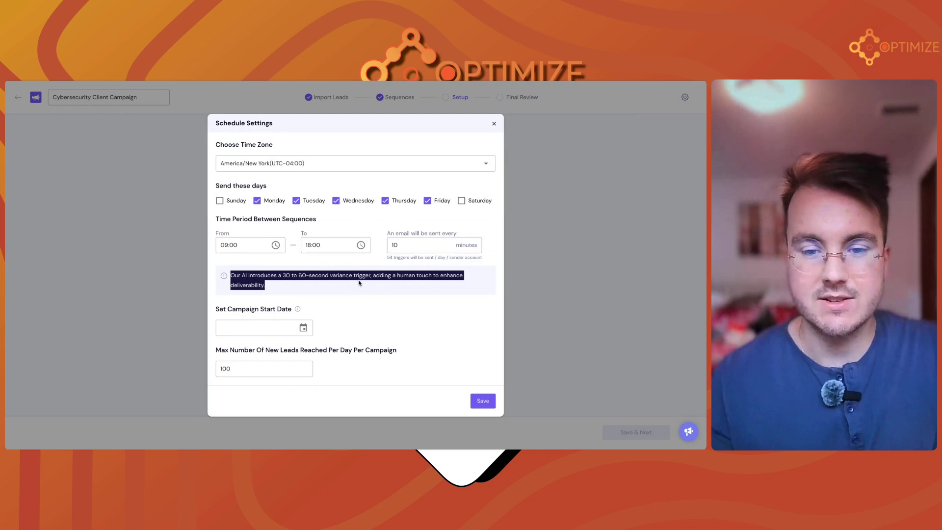
left_click(384, 286)
left_click(411, 243)
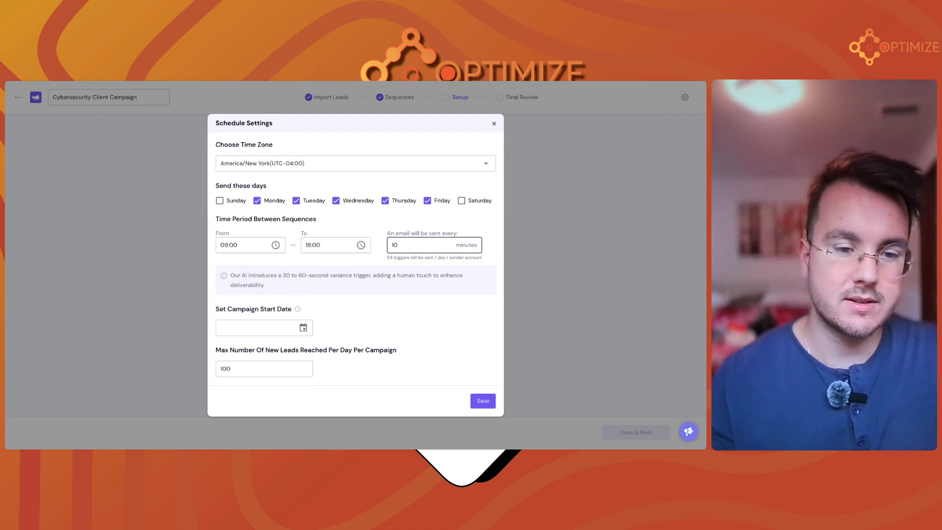
Set the campaign start date to June 26, 2024 and the maximum new leads per day to 450, and save the schedule
left_click(303, 329)
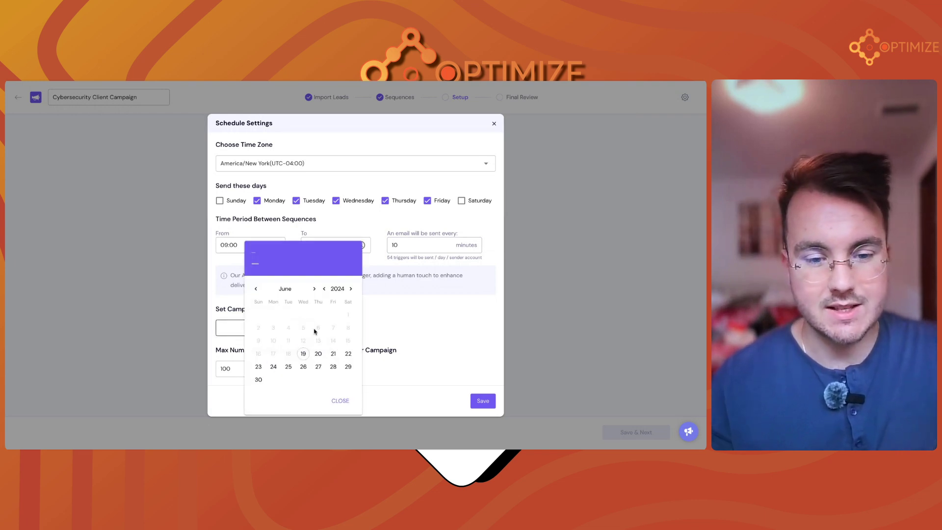
left_click(304, 367)
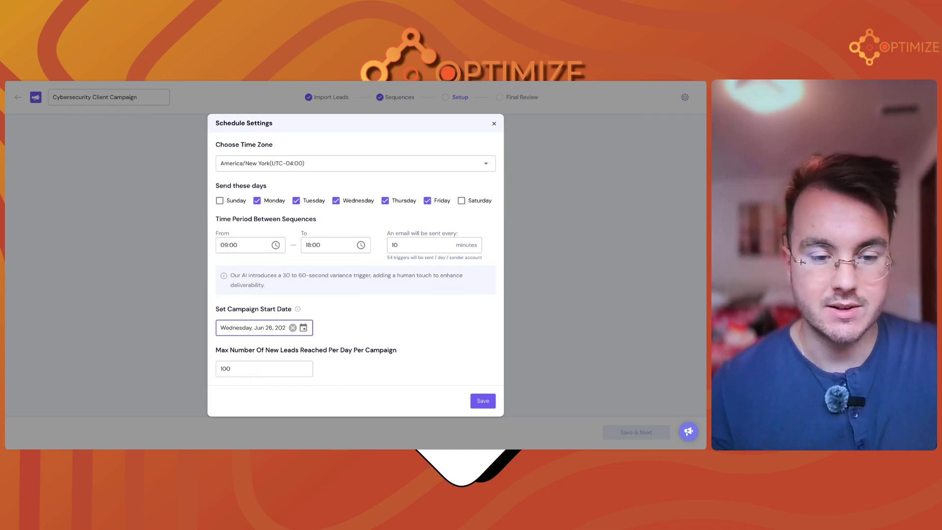
double_click(262, 368)
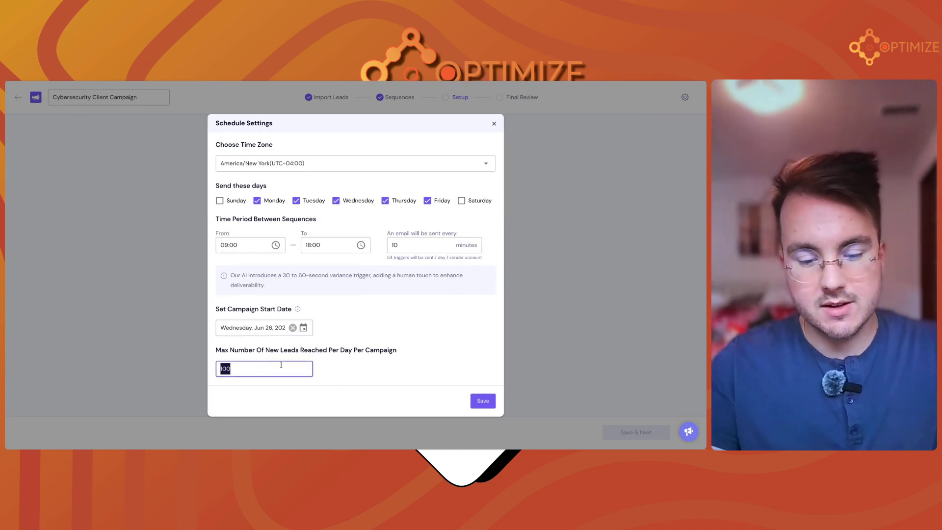
type("400")
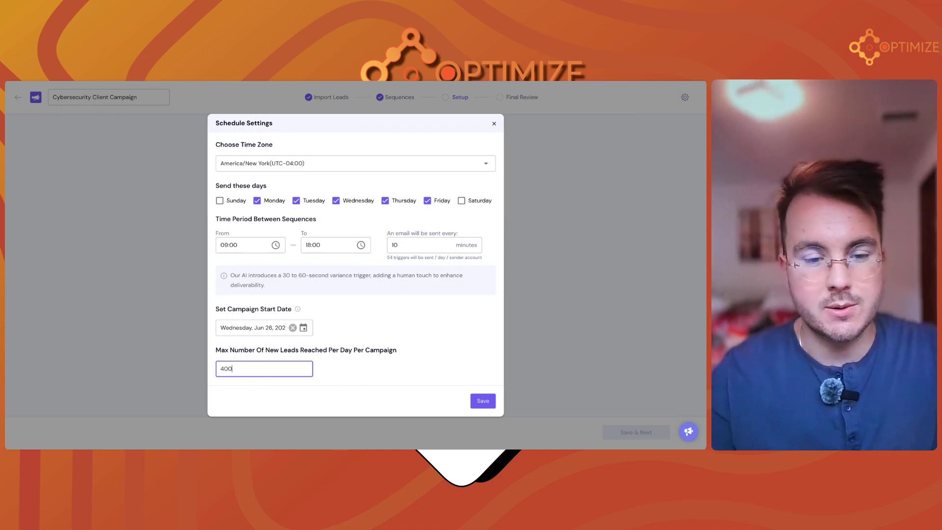
left_click(438, 371)
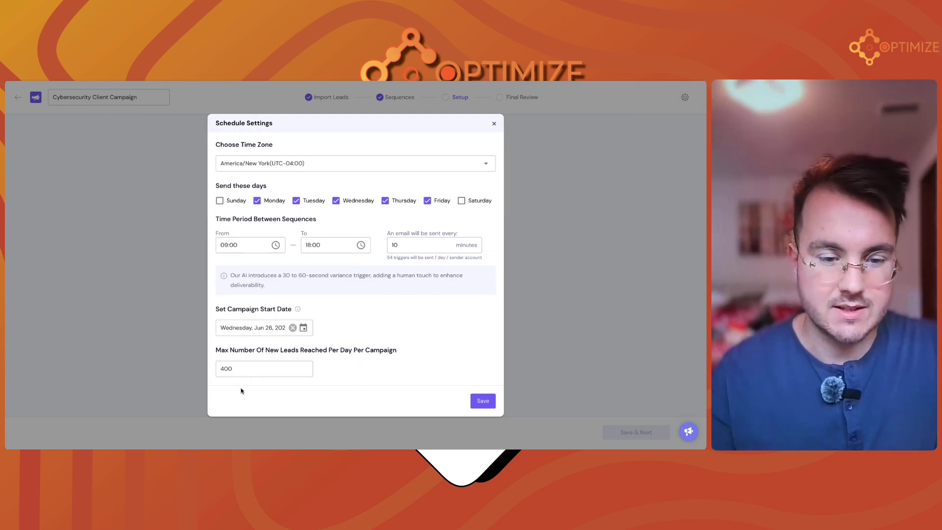
double_click(227, 369)
type("450")
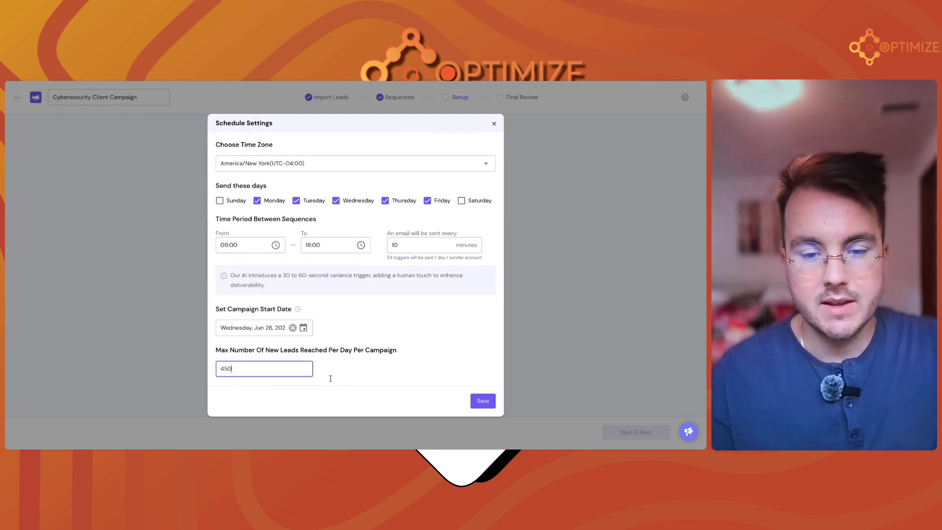
left_click(493, 404)
left_click(488, 402)
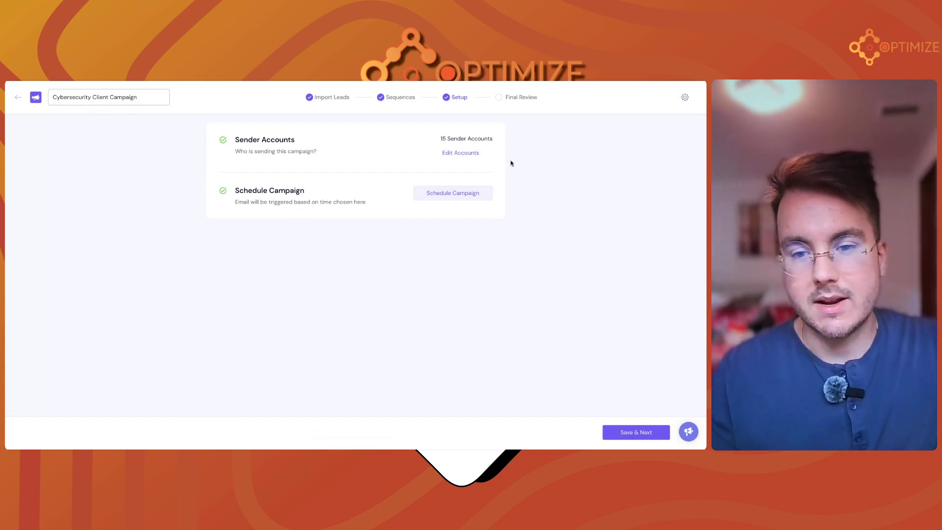
In the final review, check the subject, opening sentence and company name in the email previews of the second and third leads
left_click(433, 196)
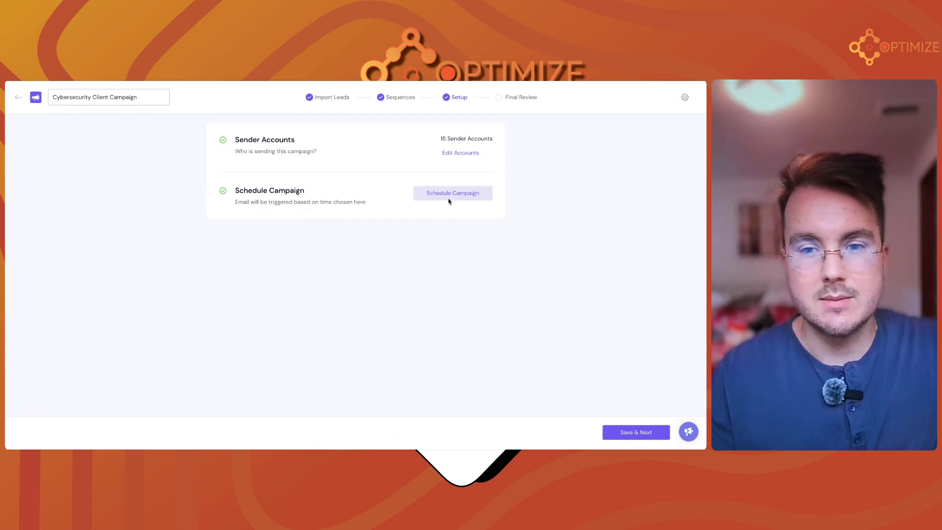
left_click(518, 98)
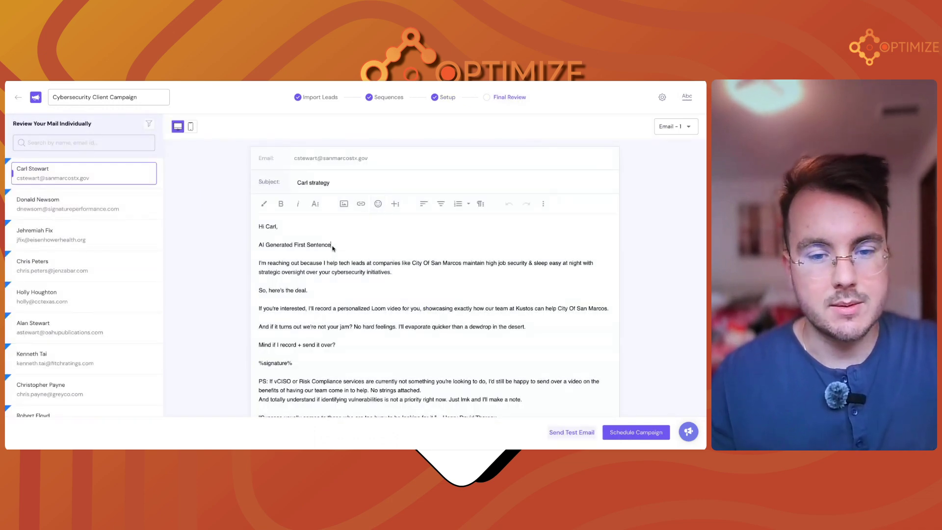
left_click_drag(308, 250, 257, 247)
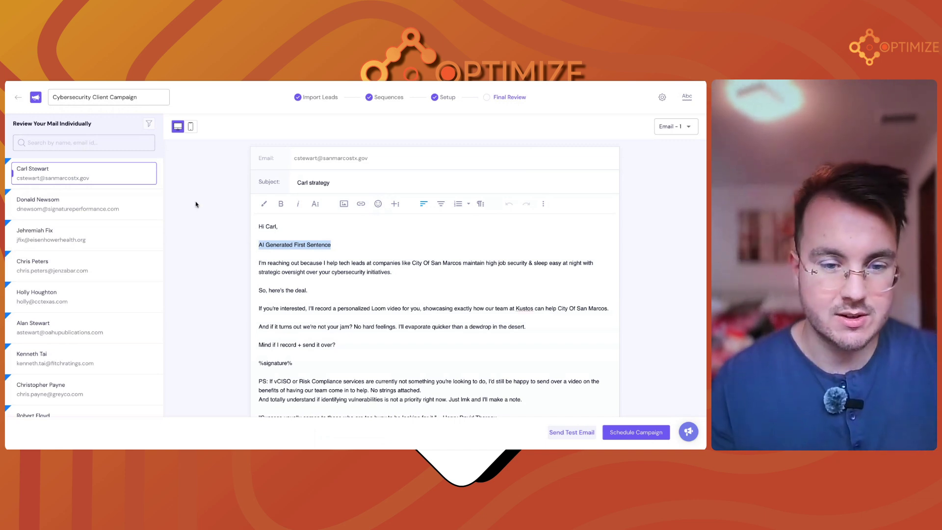
left_click(69, 204)
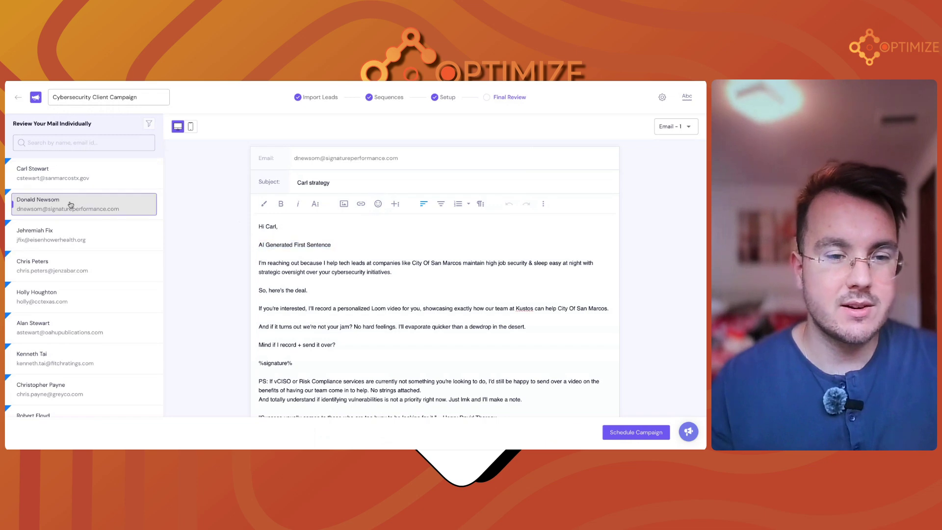
left_click(74, 241)
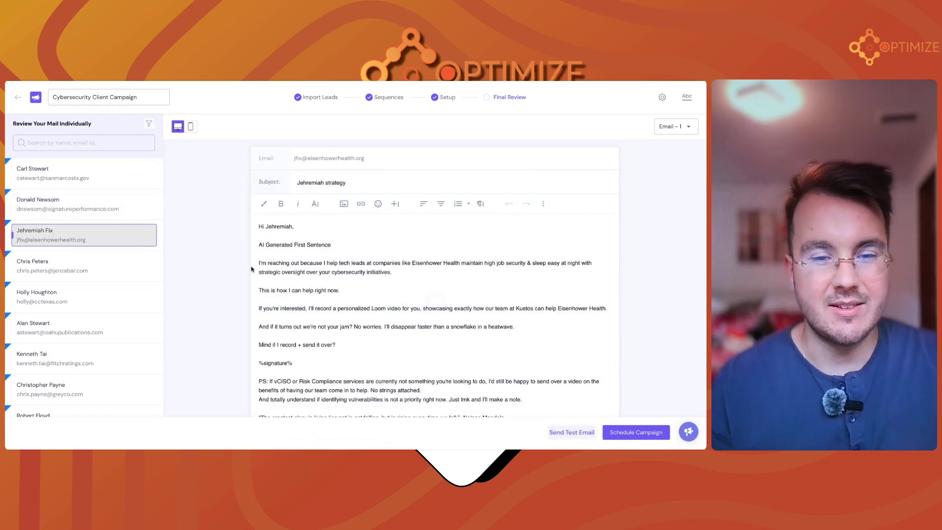
triple_click(250, 248)
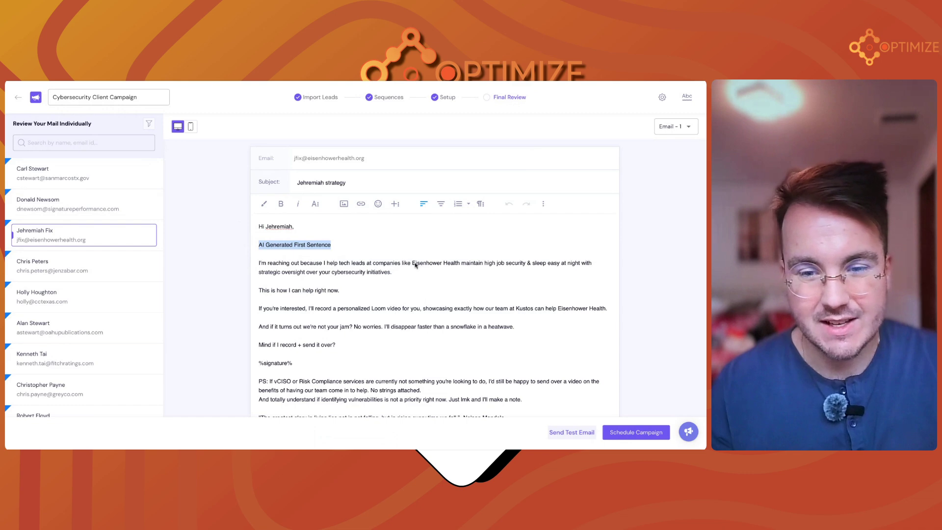
left_click_drag(413, 264, 465, 264)
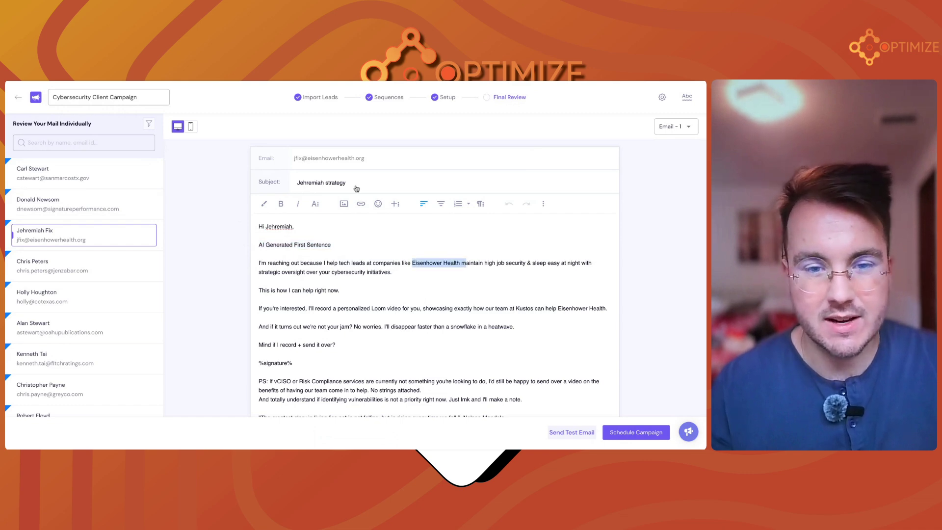
left_click_drag(323, 188, 293, 186)
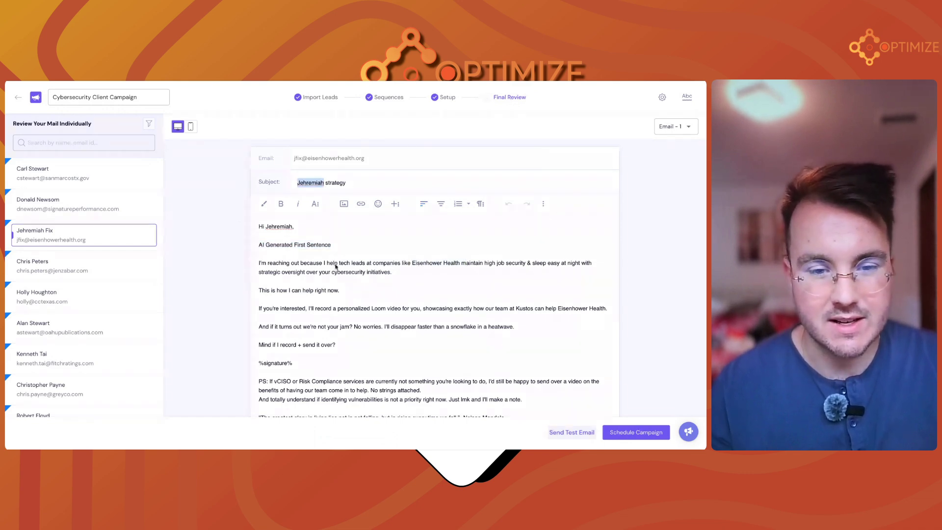
left_click_drag(327, 245, 237, 246)
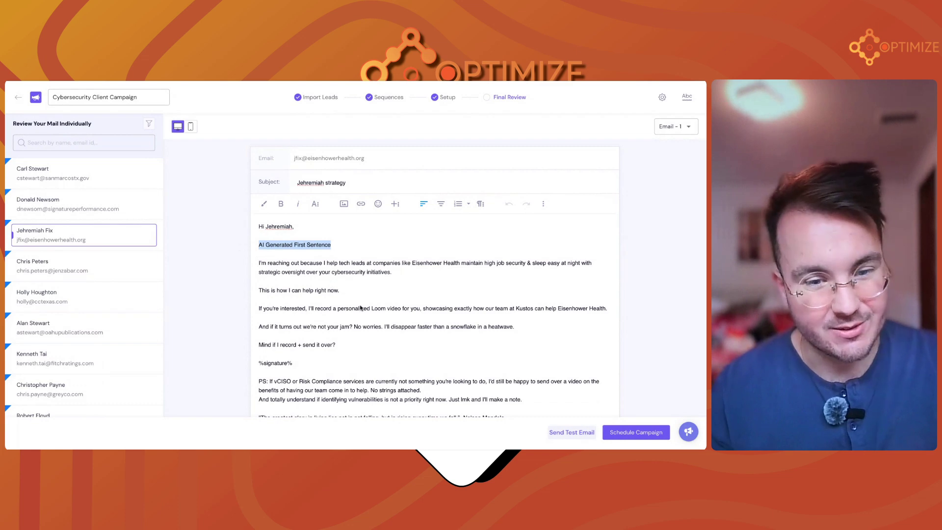
Examine the %signature% placeholder and the closing quote in the third lead's email preview
scroll(401, 381, "down", 1)
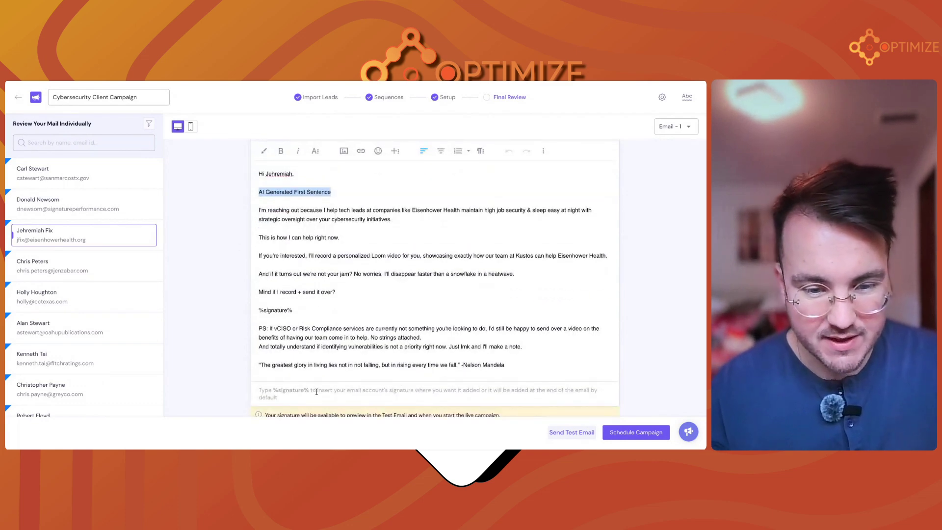
left_click_drag(294, 311, 251, 311)
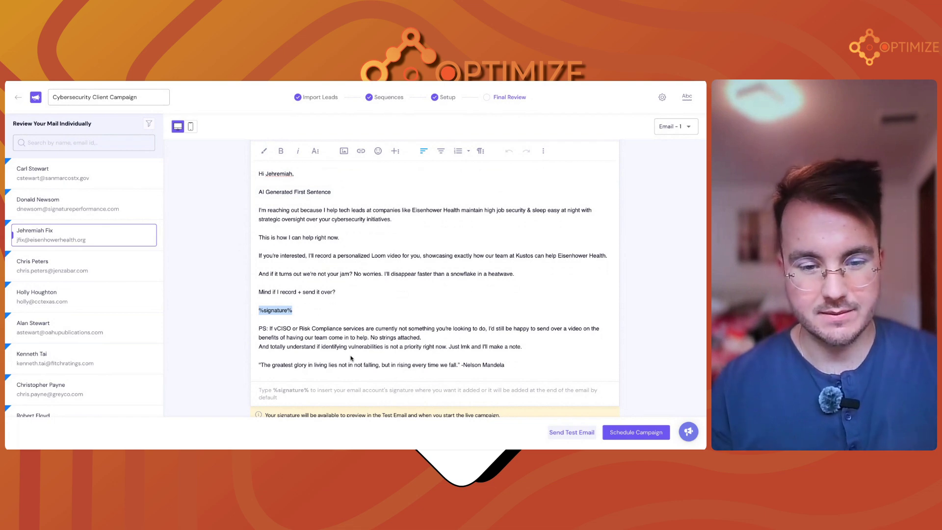
left_click(297, 313)
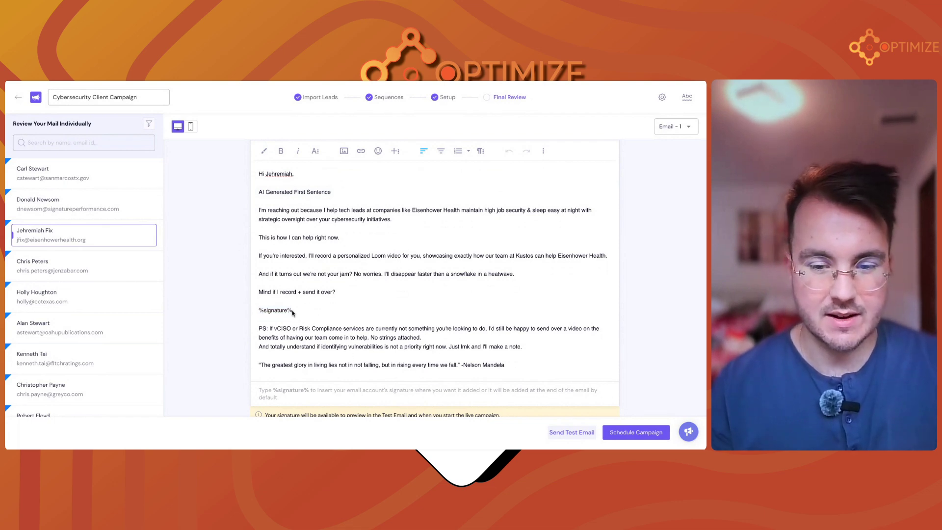
left_click_drag(293, 312, 244, 310)
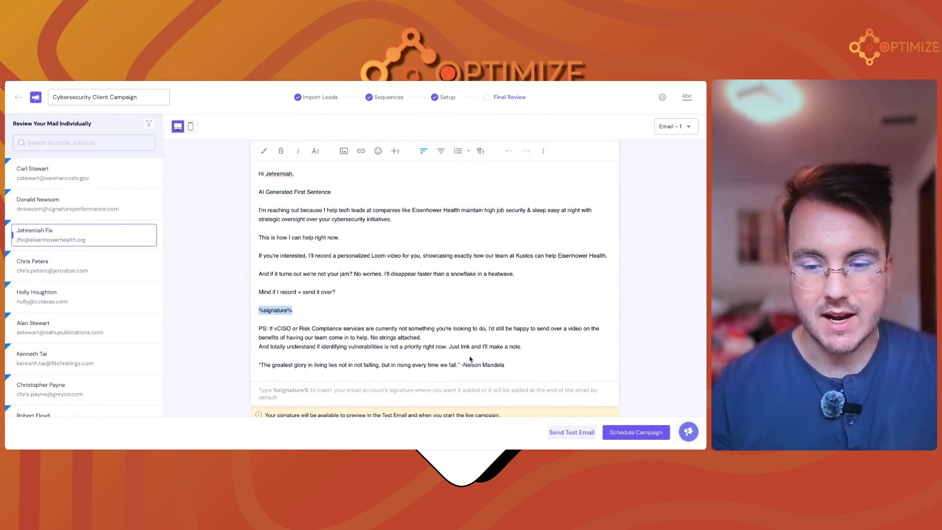
left_click_drag(506, 367, 250, 366)
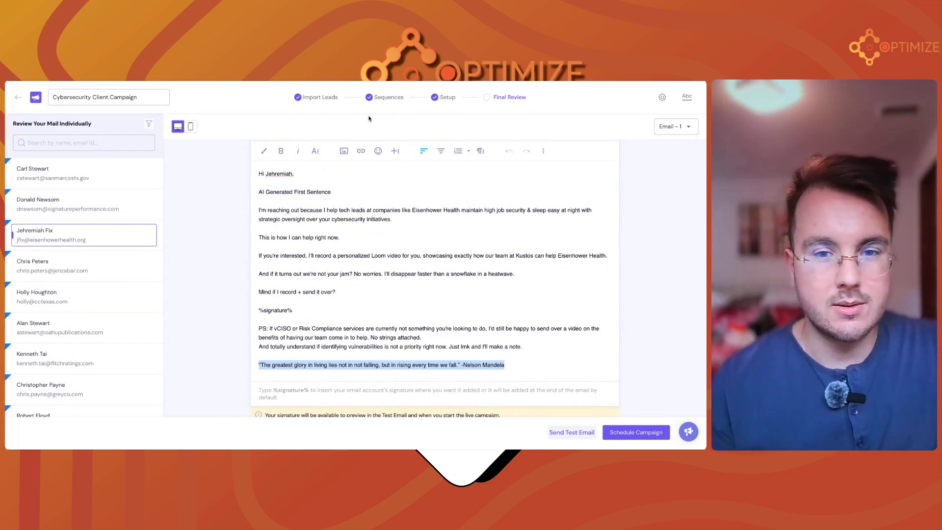
In the first email of the sequence, replace the AI Generated First Sentence placeholder with the {{AI First Sentence}} variable and save the changes
left_click(382, 101)
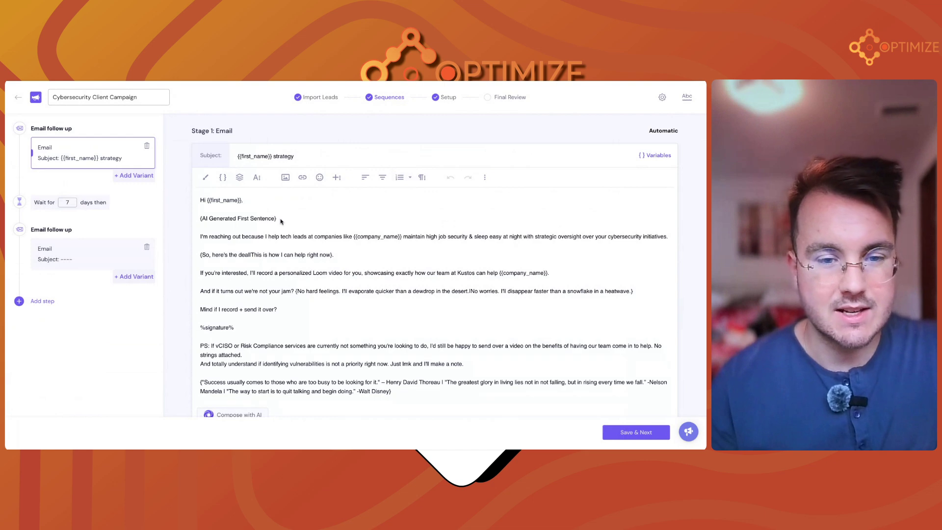
left_click_drag(281, 221, 199, 219)
key("BackSpace")
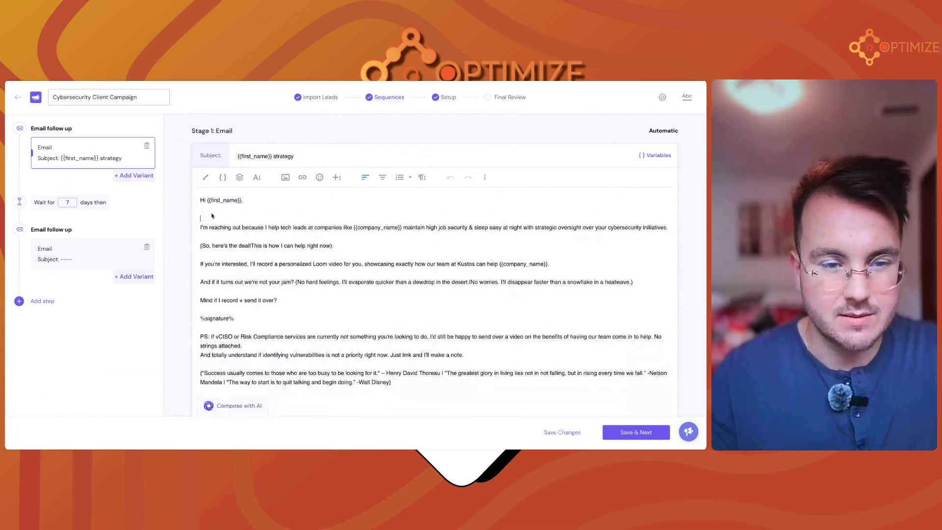
key("Return")
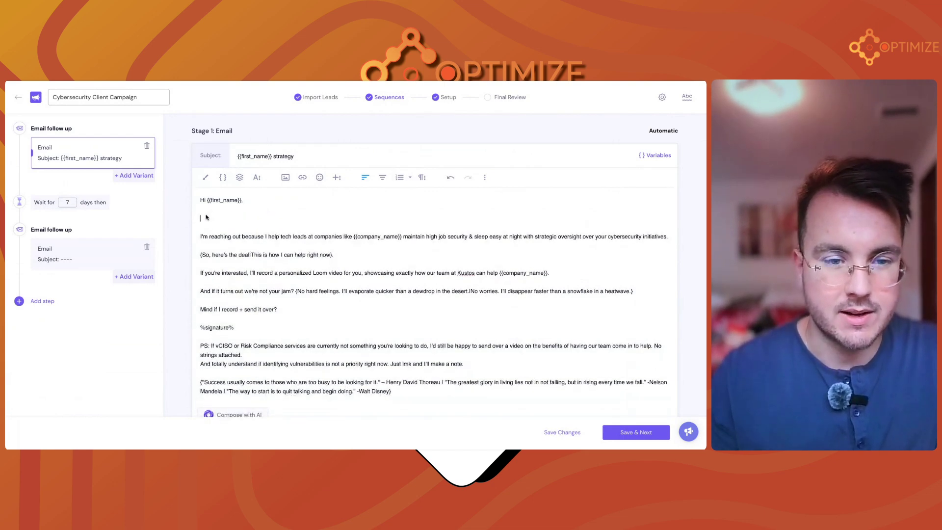
left_click(224, 181)
scroll(266, 330, "down", 2)
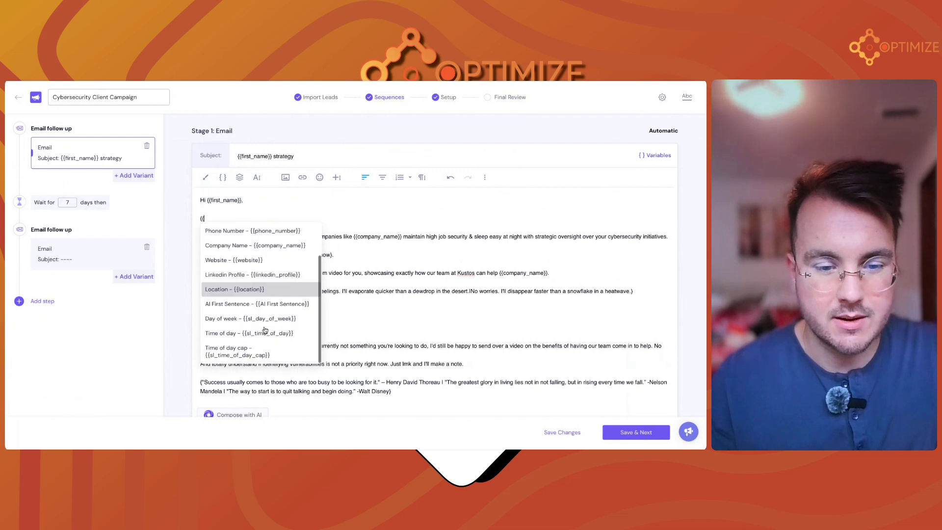
left_click(260, 305)
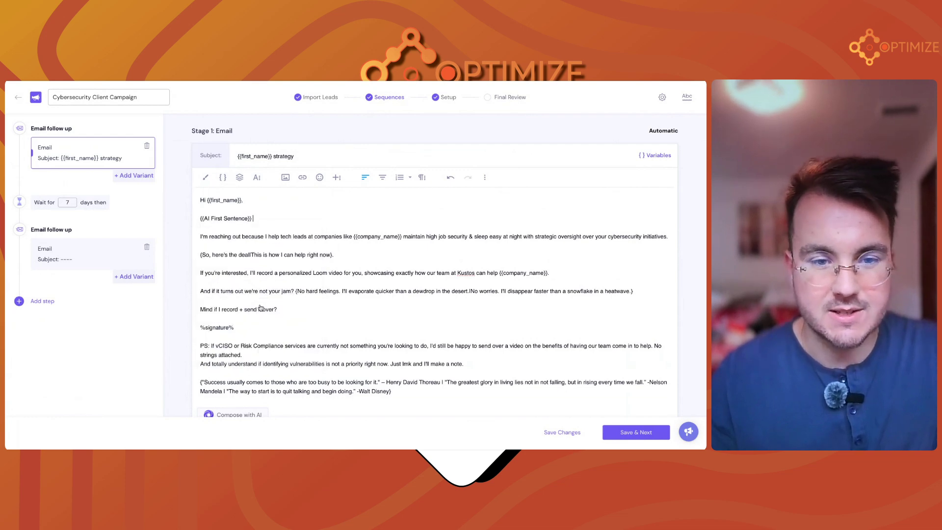
left_click(566, 432)
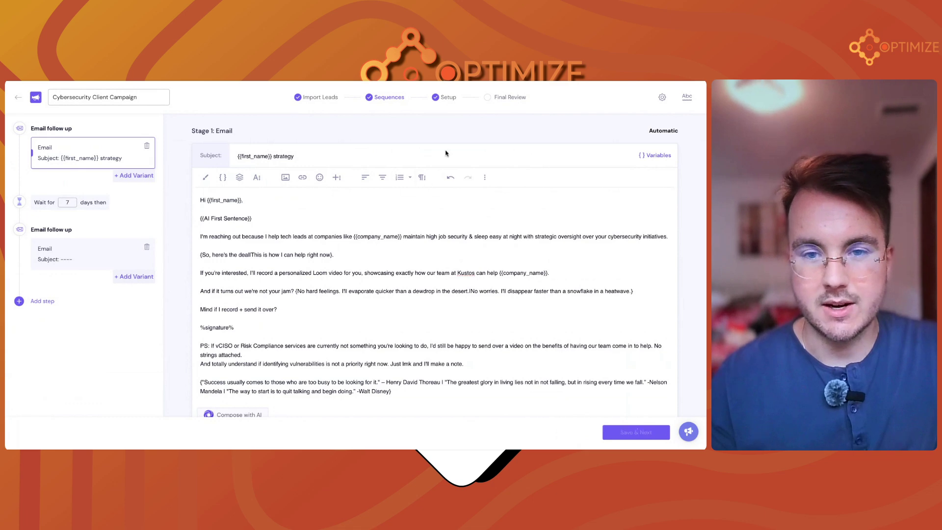
In the final review, check the opening sentence and company name in the email previews of the first and second leads
left_click(509, 98)
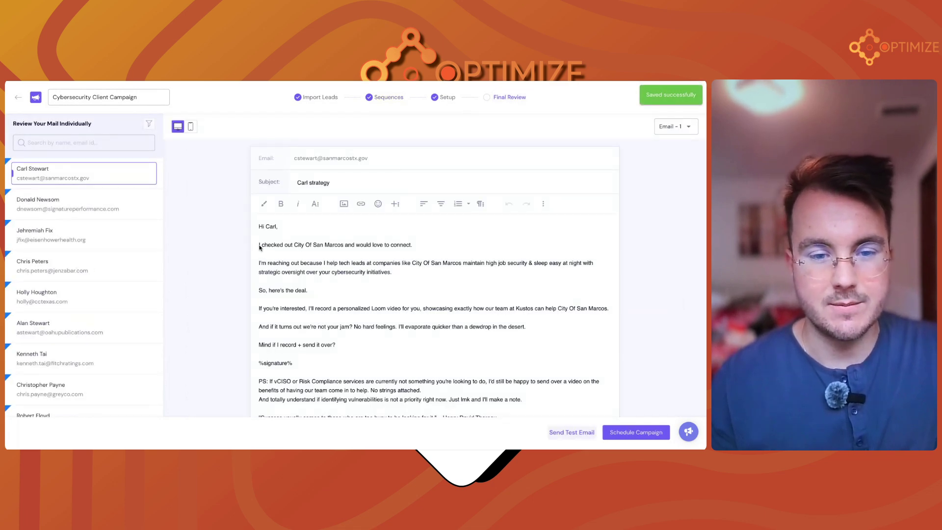
left_click_drag(269, 248, 417, 252)
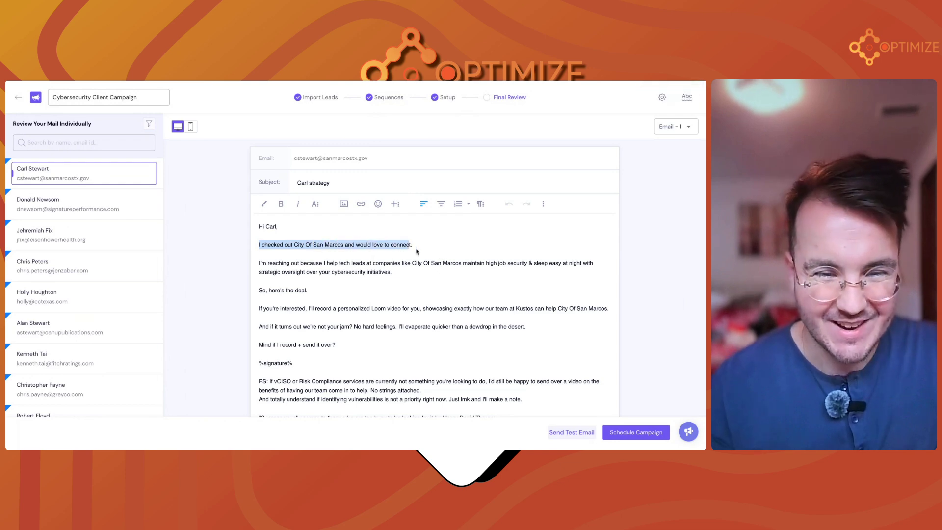
left_click(402, 246)
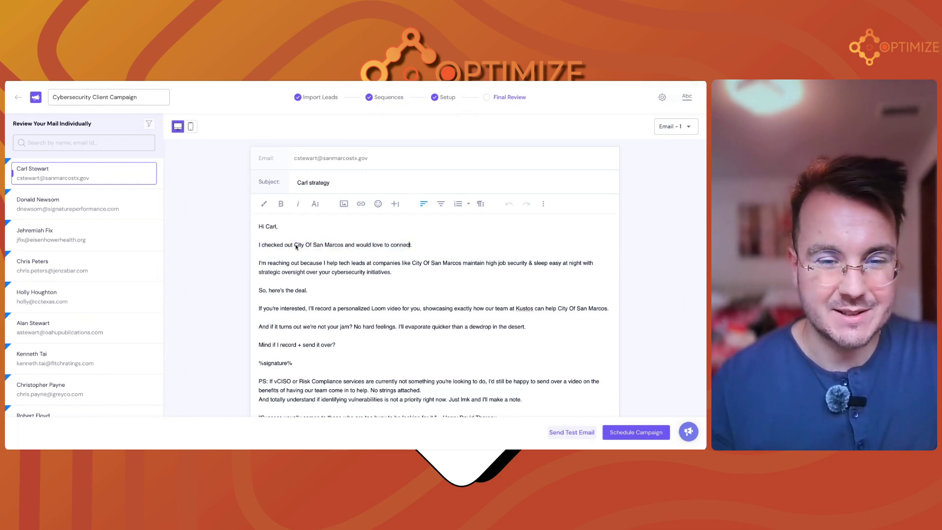
left_click_drag(297, 246, 328, 248)
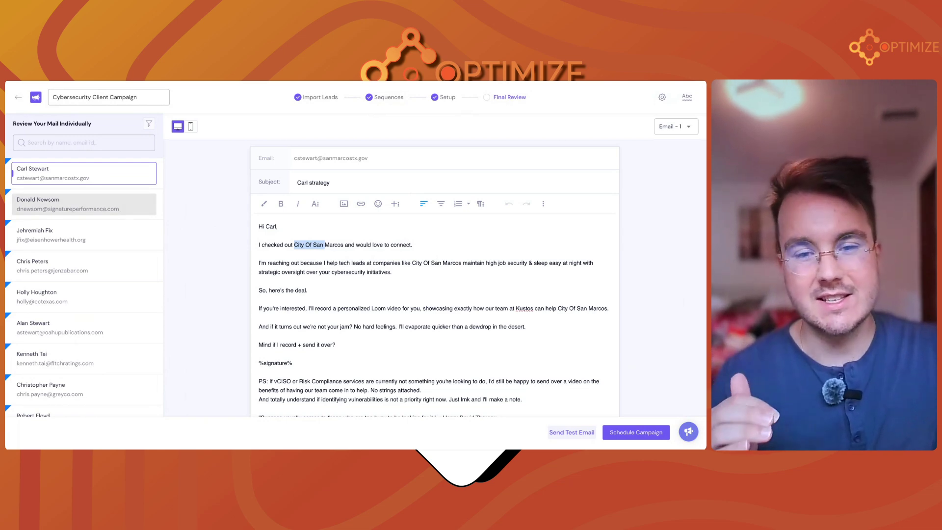
left_click(74, 204)
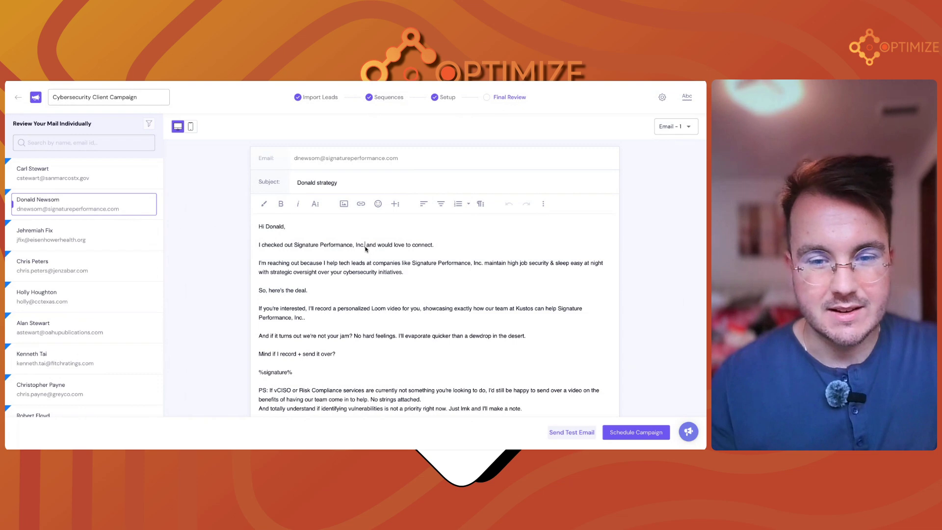
left_click_drag(365, 249, 296, 247)
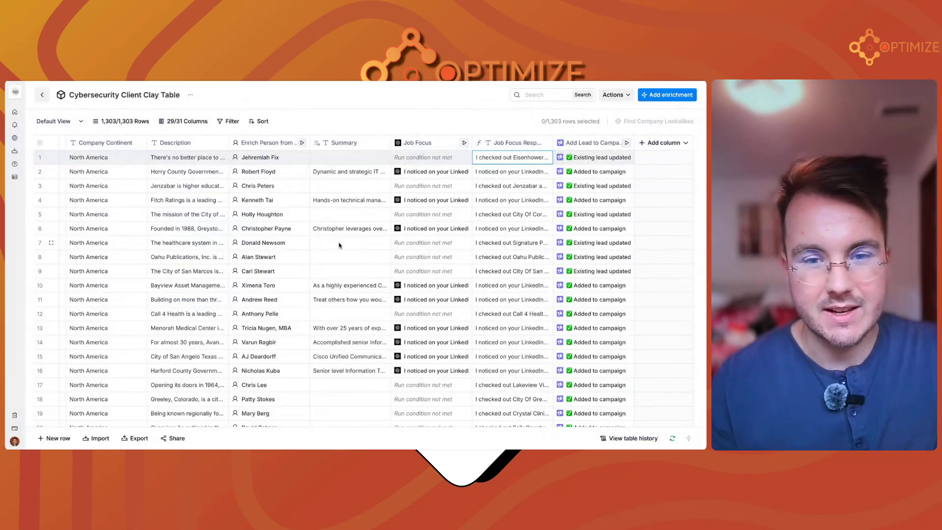
Switch to the Cybersecurity Client Clay Table and check the row 7 entry in the Company Name column
scroll(366, 186, "left", 10)
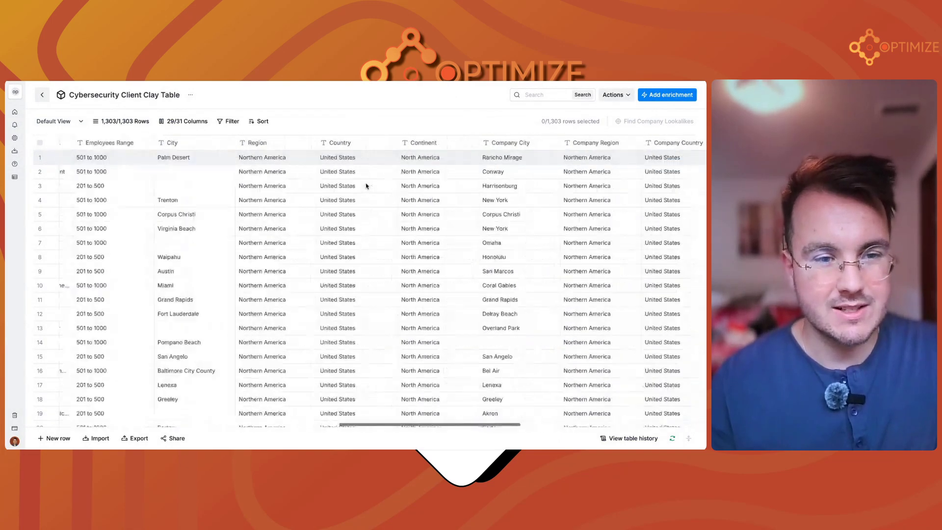
scroll(367, 186, "left", 10)
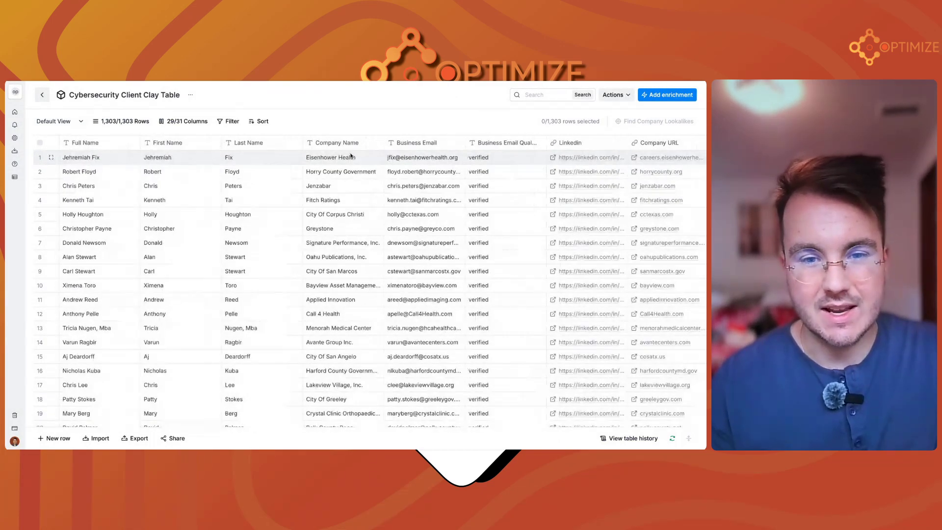
left_click(361, 243)
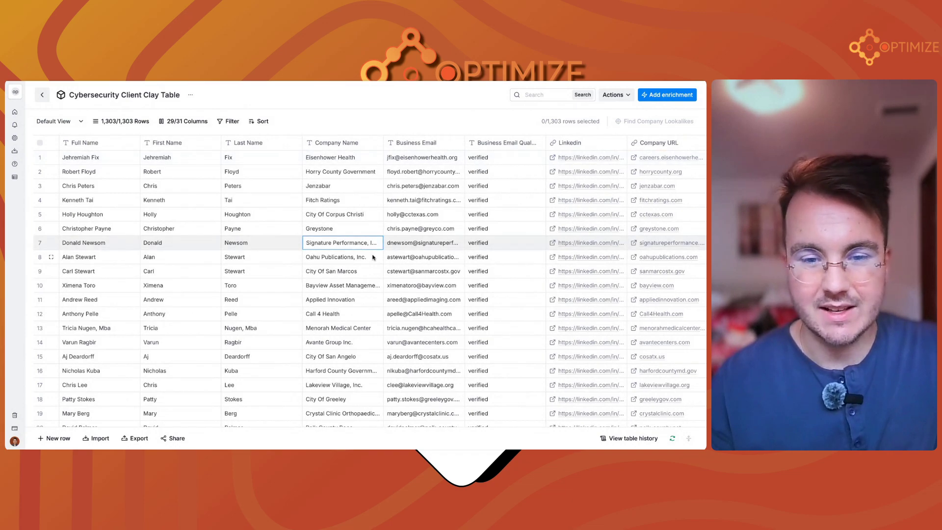
Examine the Formatted Company Name column, including its row 7 entry, for cleaned-up versions of the company names
scroll(373, 256, "right", 3)
scroll(373, 256, "right", 6)
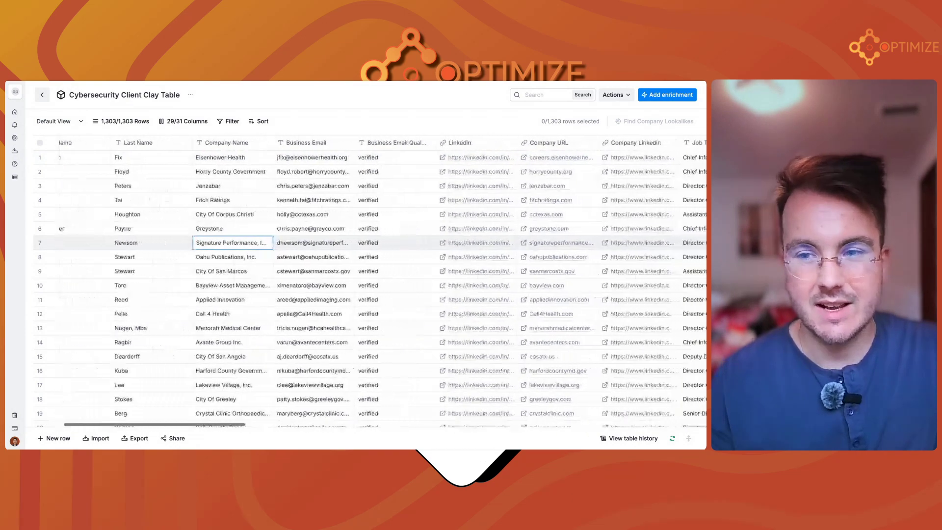
scroll(373, 256, "right", 4)
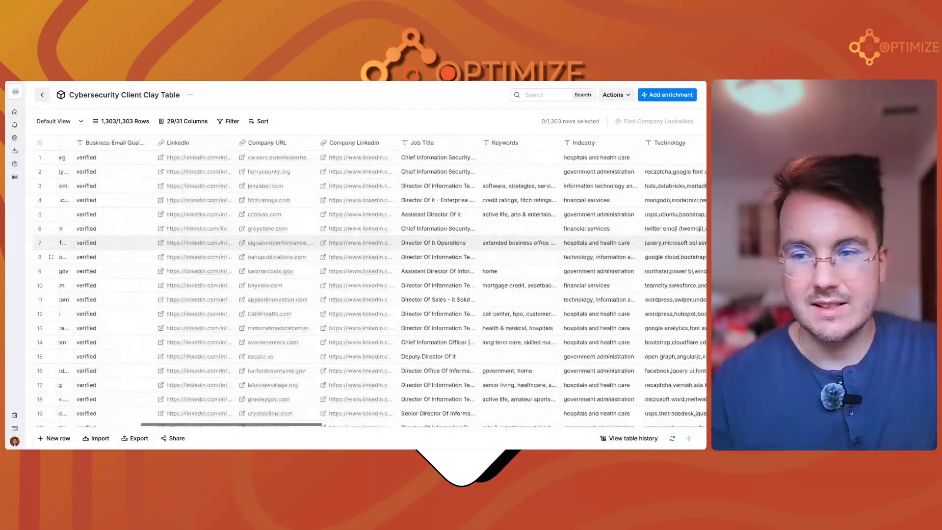
scroll(373, 257, "right", 3)
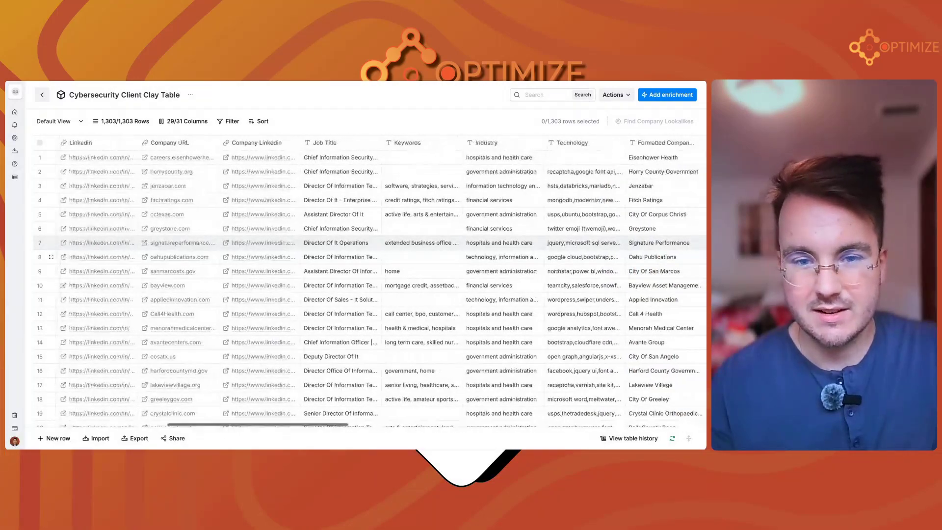
scroll(373, 257, "right", 4)
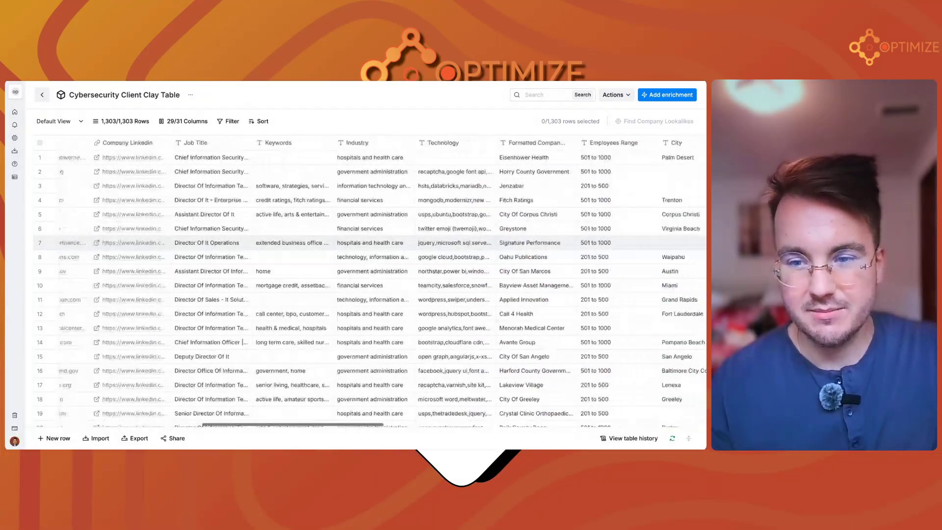
left_click(425, 143)
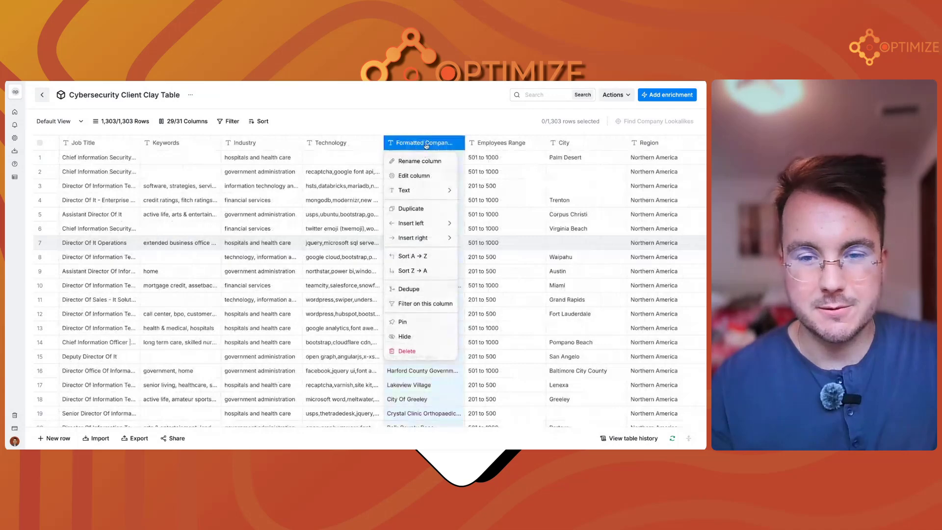
scroll(441, 142, "left", 1)
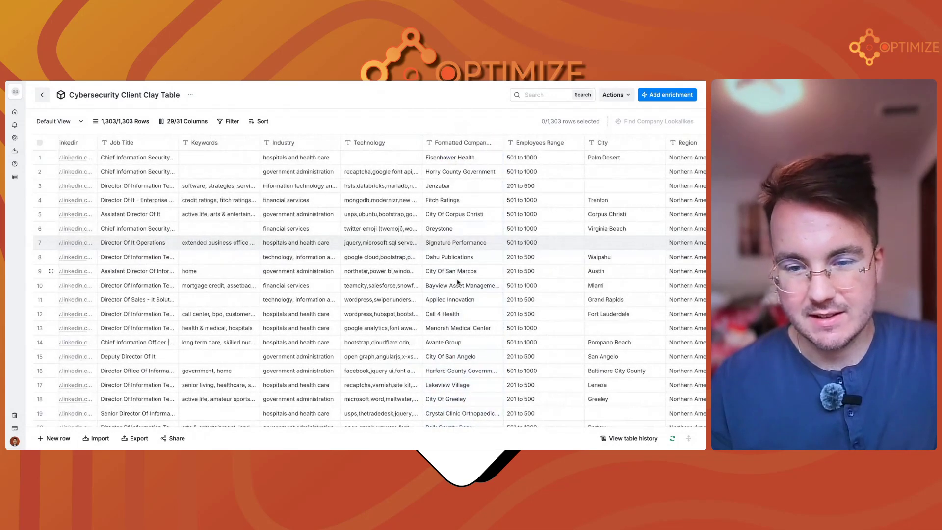
left_click(454, 314)
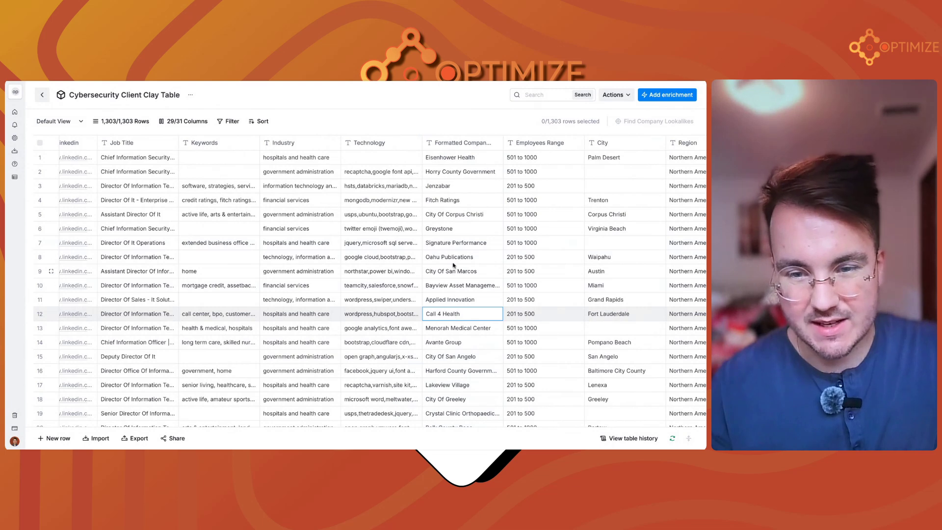
left_click(451, 245)
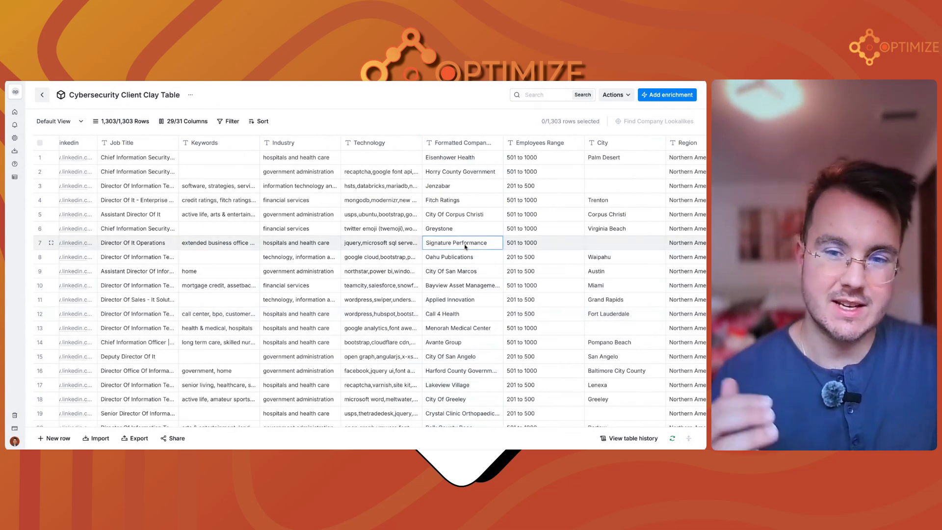
Edit the Add Lead to Campaign column so its Company Name field uses the Formatted Company Name column
scroll(466, 246, "right", 10)
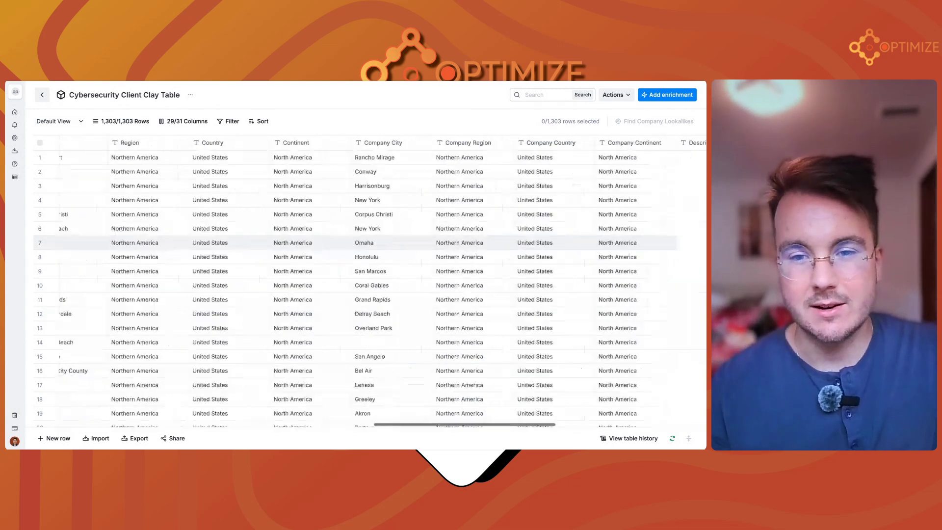
scroll(465, 245, "right", 12)
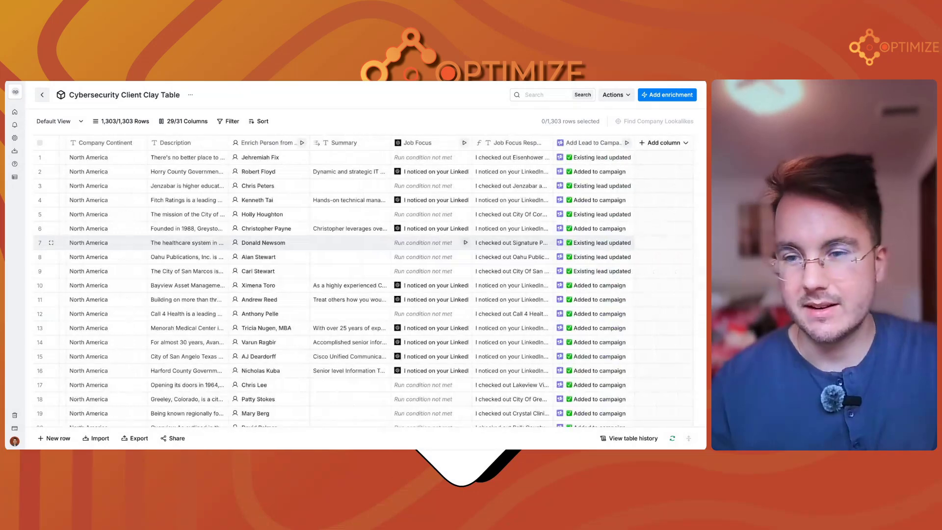
left_click(589, 143)
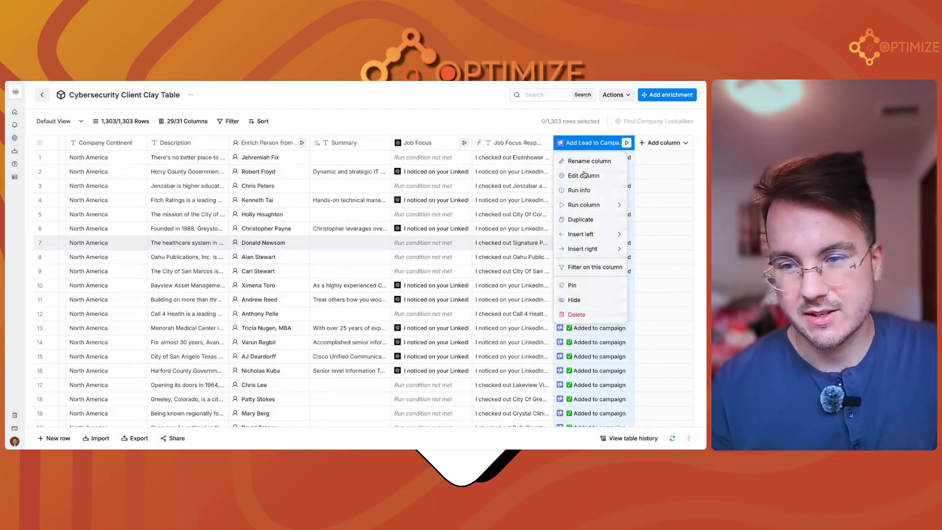
left_click(584, 175)
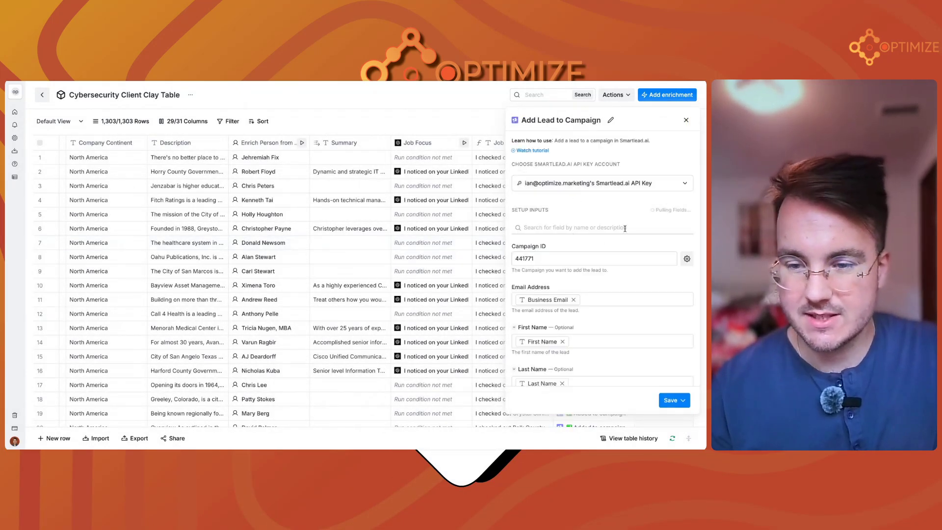
scroll(613, 275, "down", 5)
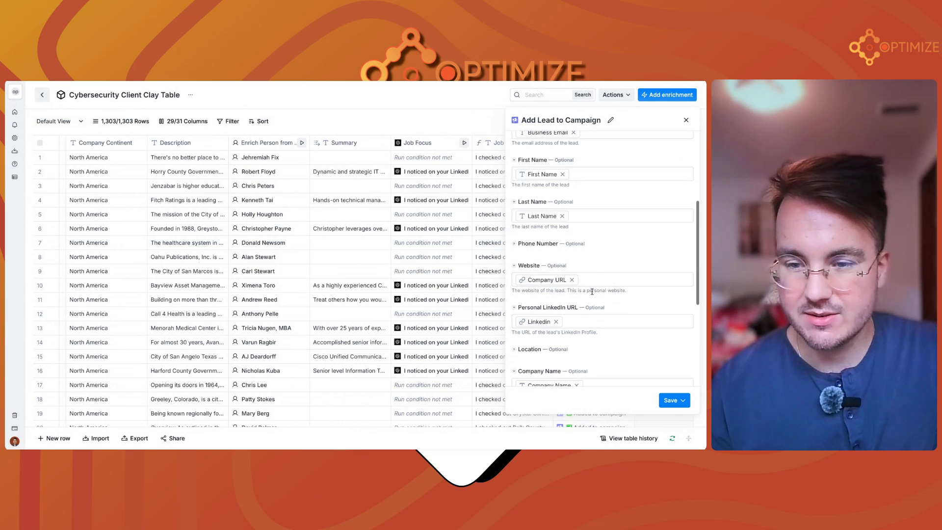
scroll(592, 291, "down", 2)
scroll(592, 291, "down", 2)
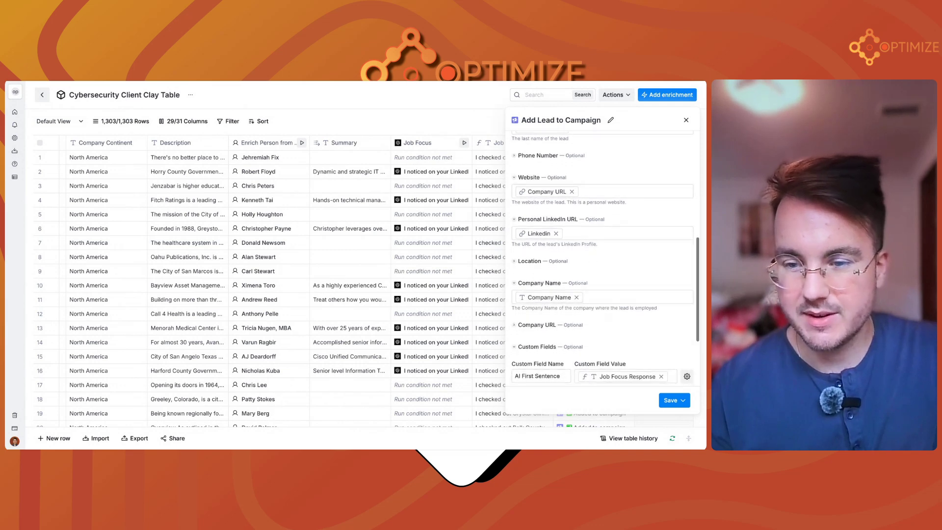
scroll(579, 285, "down", 1)
left_click(577, 276)
left_click(561, 275)
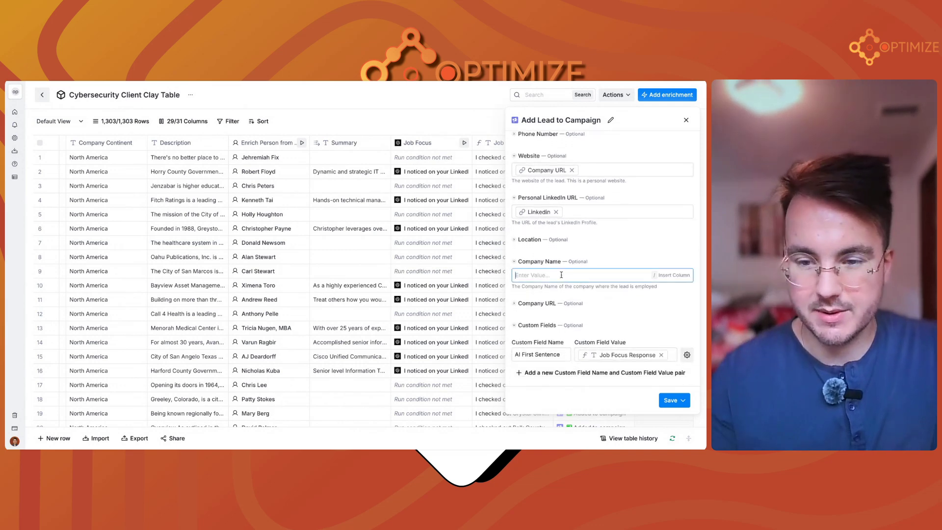
type("/")
scroll(566, 356, "down", 1)
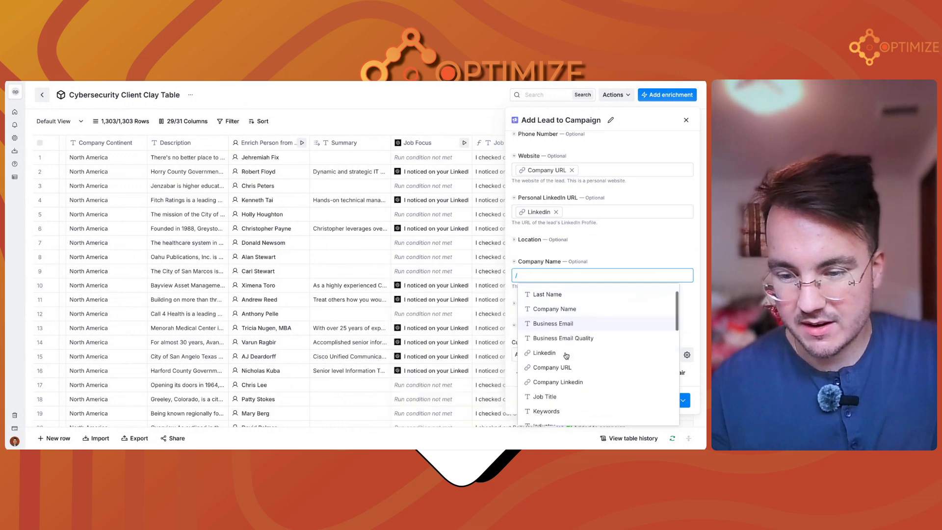
scroll(566, 356, "down", 3)
left_click(566, 357)
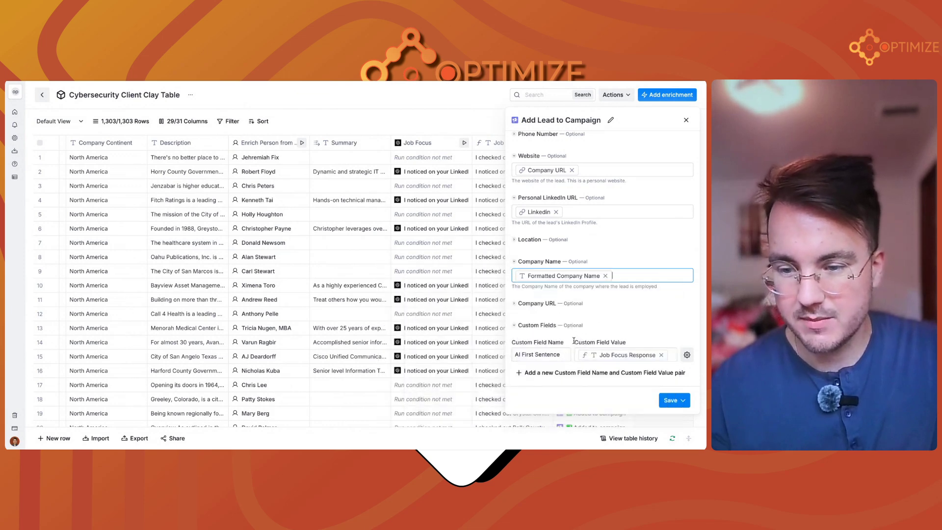
Save the Add Lead to Campaign settings and run them on the 1.3K rows in this view
scroll(574, 340, "down", 3)
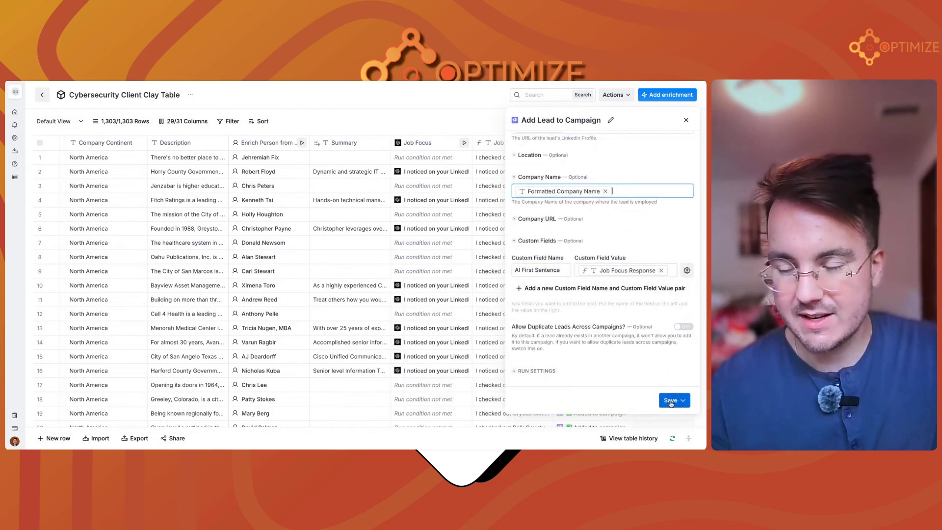
left_click(671, 402)
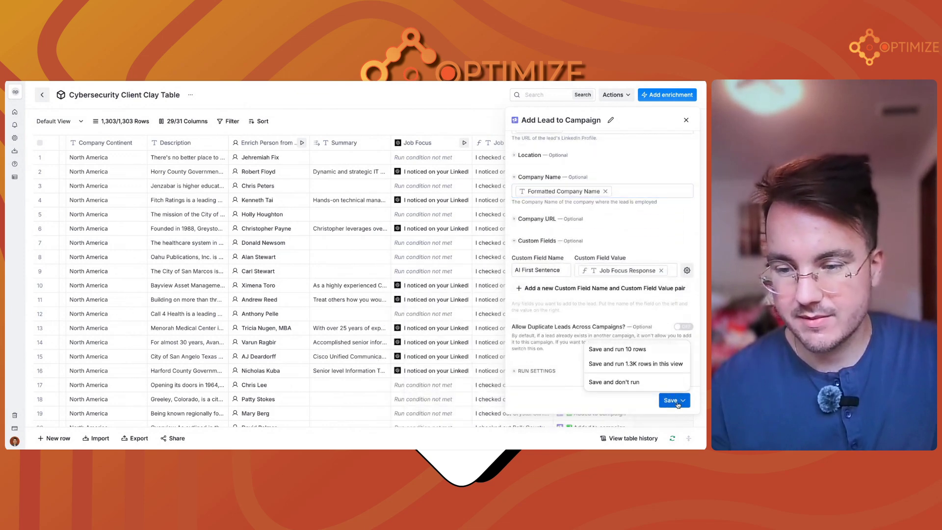
left_click(645, 365)
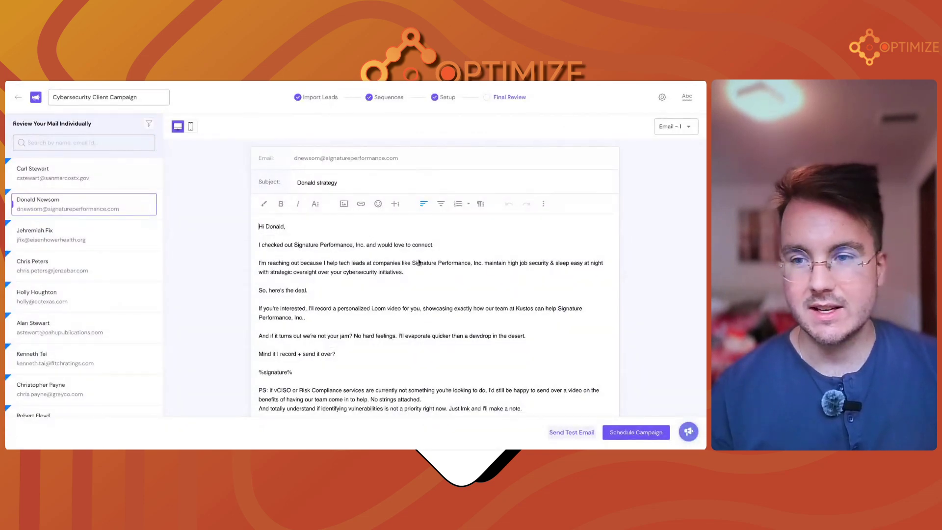
Check the selected lead's full email in the final review and reopen the Cybersecurity Client Campaign's sequences for editing
scroll(544, 367, "down", 3)
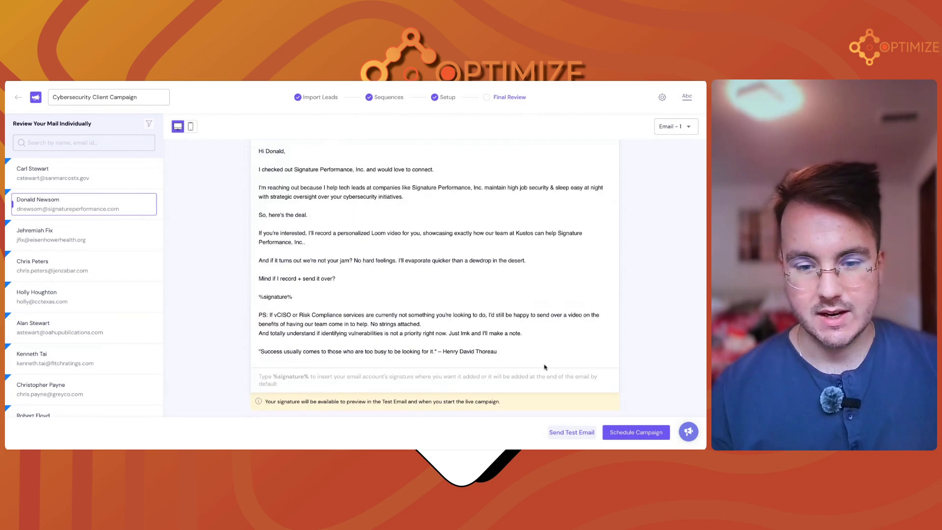
scroll(544, 367, "up", 3)
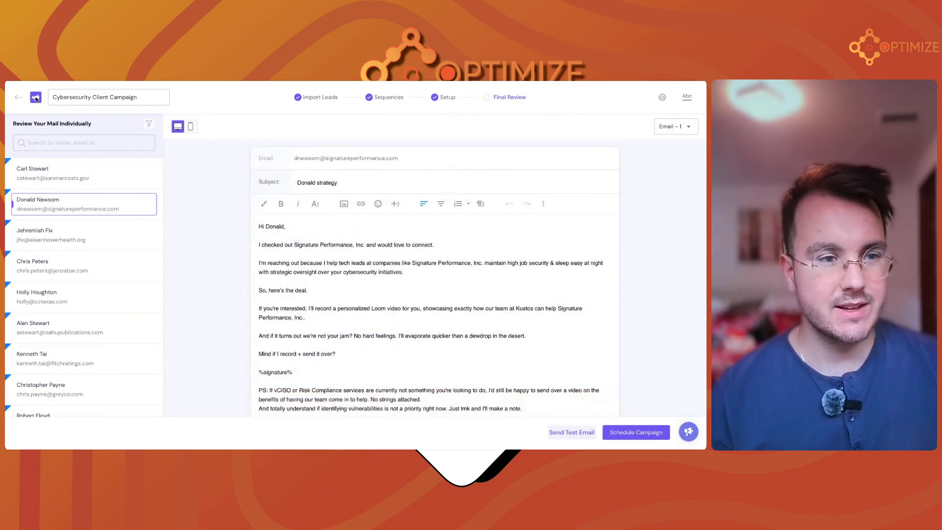
left_click(17, 101)
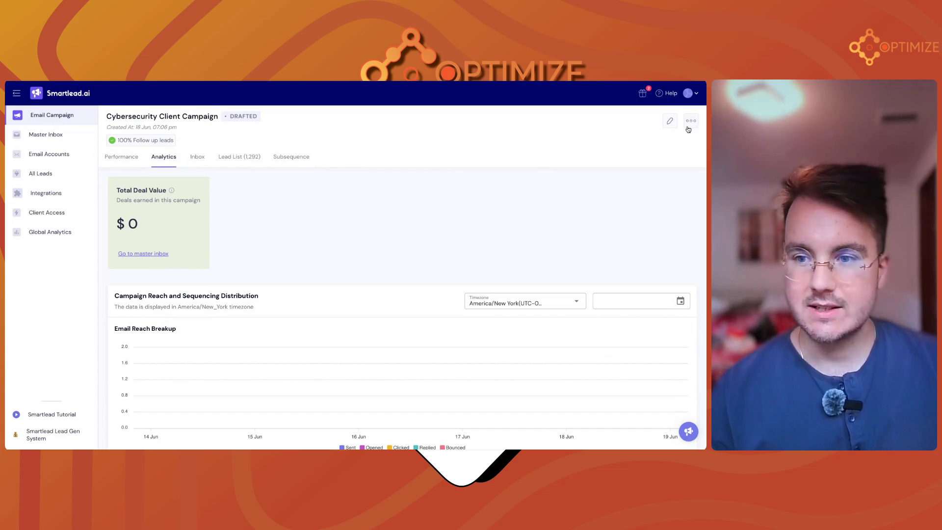
left_click(670, 121)
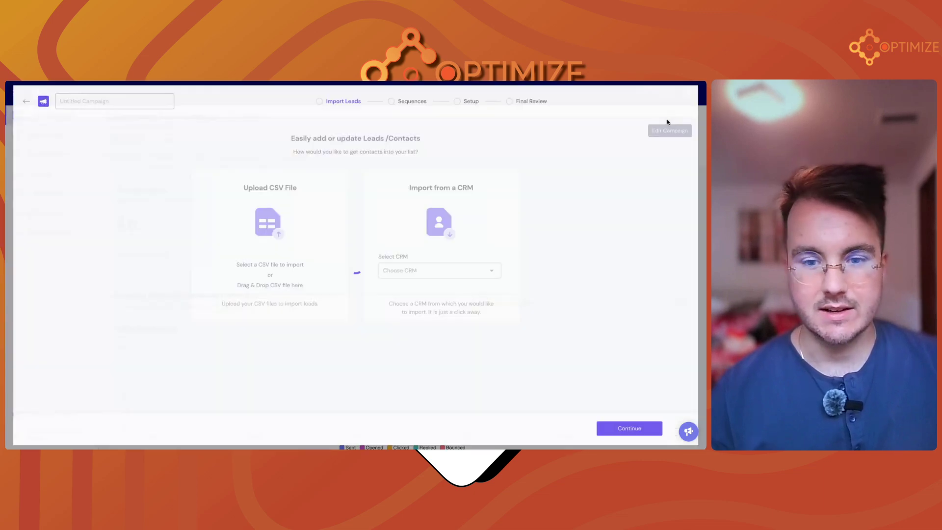
left_click(396, 97)
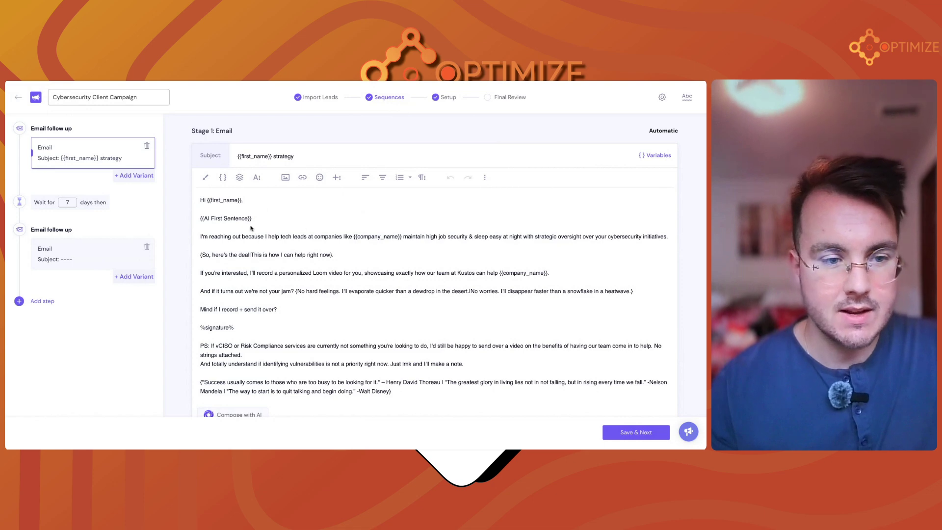
Fill the second email, leaving its subject empty, with the "just checking in" message offering the cybersecurity report, and save the changes
left_click(85, 257)
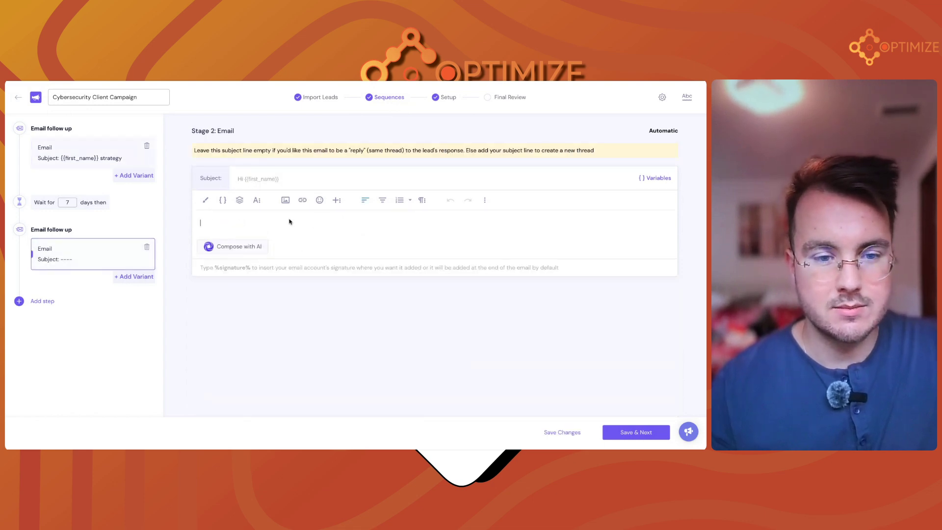
type("Hello {first name}, just checking in—are there any questions I can answer about my last email?While I'm excited to keep the conversation going and share some ideas I have for you, I understand if the timing isn't right. Can I share a report I just finished? It's about some of the most valuable things we've learned after helping other companies with their cybersecurity initiatives. It's called: {report name} ex. \"The 7 Deadly Sins CISOs & Heads of Technology Make: One Mistake Away From Catastrophe Inside Of Their Orgs\". {Lmk|Let me know} if you're interested and I'll send it over — no strings attached. {Best|Cheers}, %signature% {\"Success usually comes to those who are too busy to be looking for it.\" – Henry David Thoreau | \"The greatest glory in living lies not in not falling, but in rising every time we fall.\" -Nelson Mandela | \"The way to start is to quit talking and begin doing.\" -Walt Disney}")
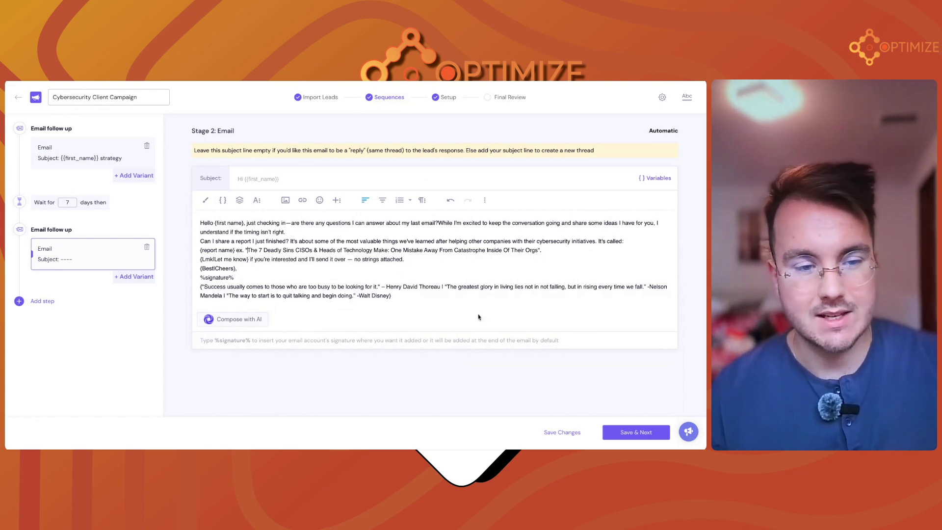
left_click(564, 432)
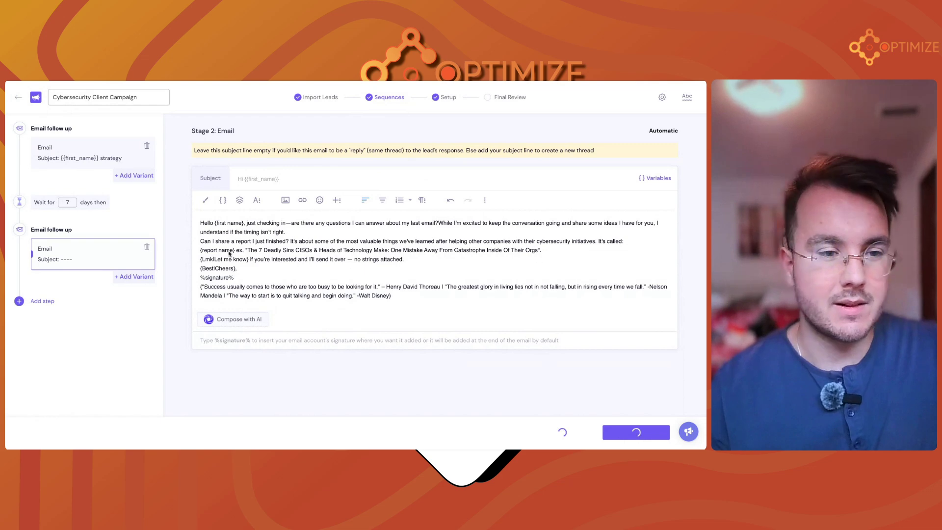
Add a third email follow-up to the sequence with a wait of 7 days before it
left_click(42, 301)
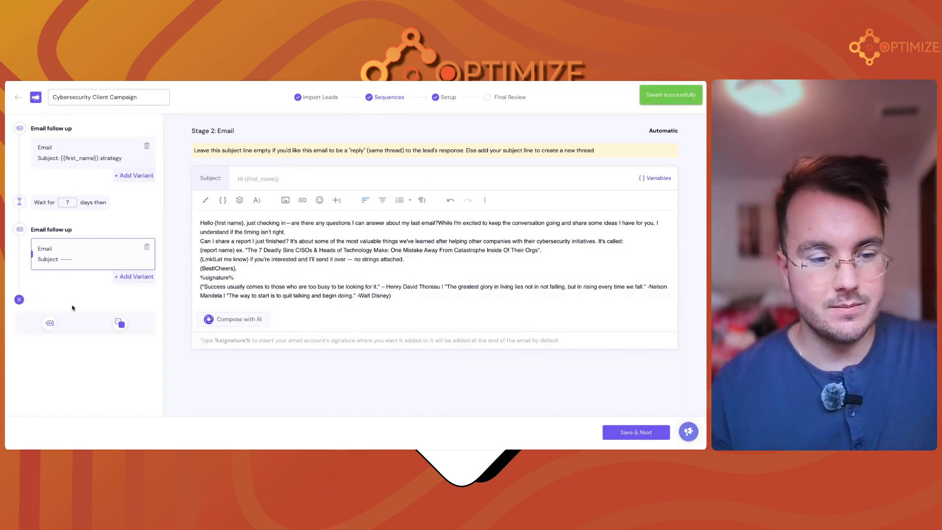
left_click(50, 323)
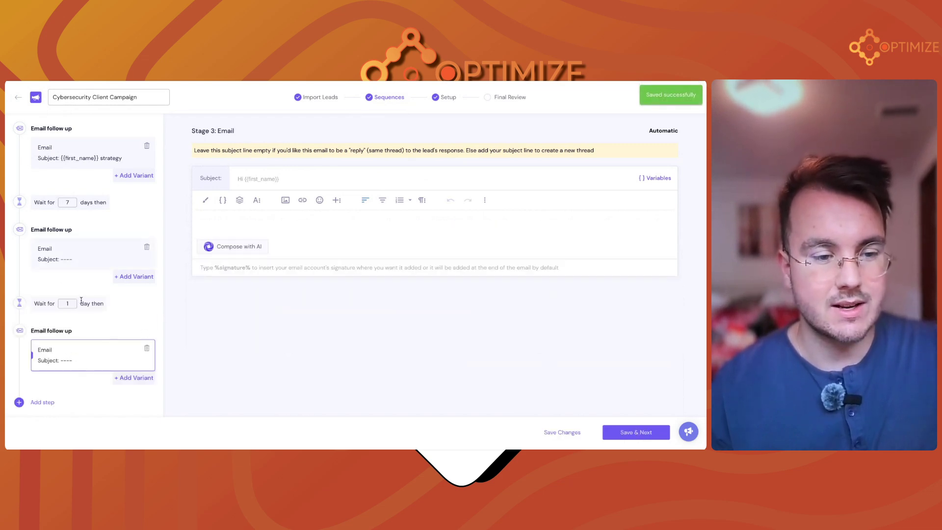
double_click(67, 303)
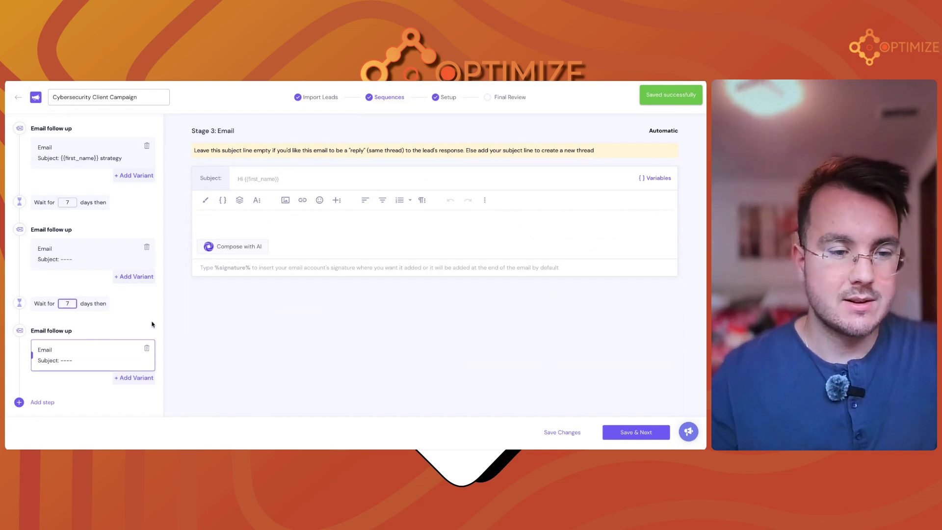
type("7")
Fill the third email with the "{Hi|Hey|Howdie} {{first_name}}, this is it" message and its three numbered reply options, and save the changes
left_click(282, 226)
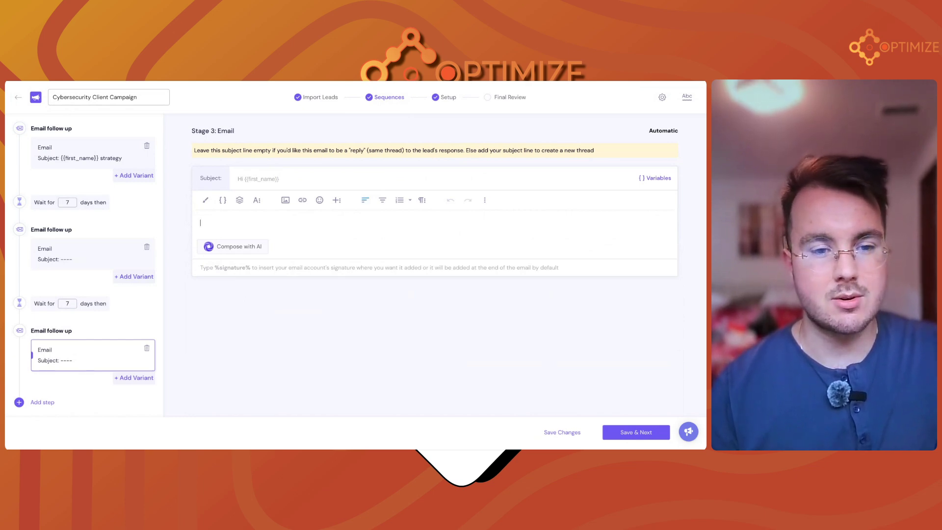
type("{Hi|Hey|Howdie} {{first_name}}, this is it - I am guessing at this point that you aren't stressed in the slightest with your environment - or not looking to identify vulnerabilities before hackers do for {{company_name}} . Could you let me know which of the three below you resonate with right now? Already working with another vendor We have a tight grip on our cybersecurity initiatives Oh crap I missed this, can you send through the loom? Thank you for your feedback. {Take care|Cheers|Best}, %signature% {\"Success usually comes to those who are too busy to be looking for it.\" – Henry David Thoreau | \"The greatest glory in living lies not in not falling, but in rising every time we fall.\" -Nelson Mandela | \"The way to start is to quit talking and begin doing.\" -Walt Disney}")
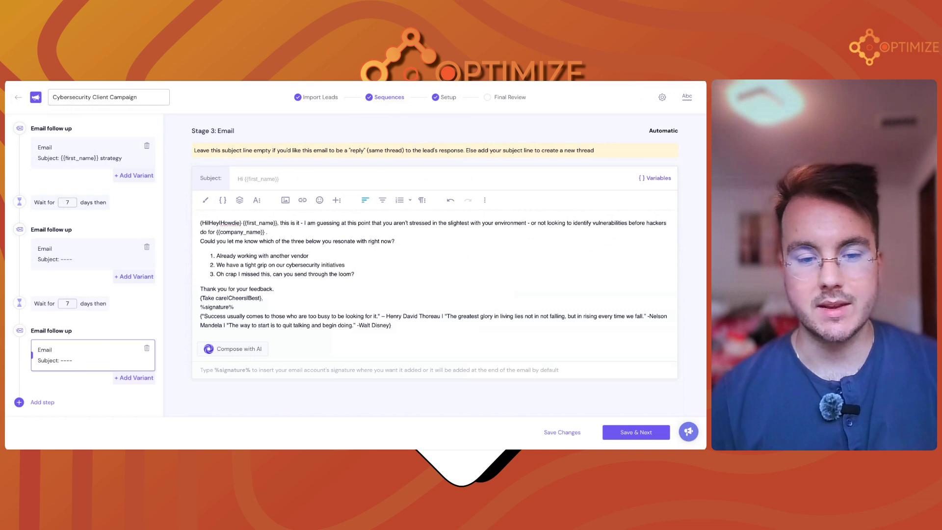
left_click(571, 430)
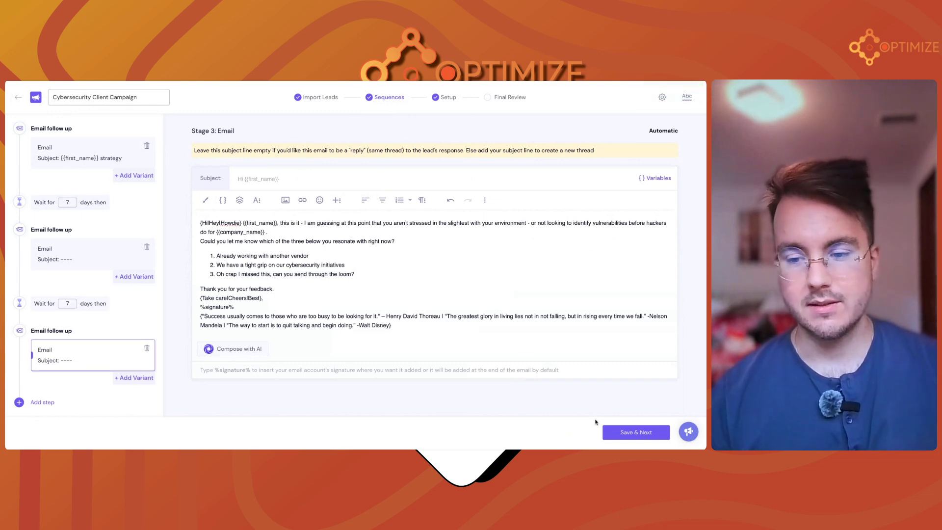
Leave the campaign editor and view the Kustos Inbox in the master inbox
left_click(18, 97)
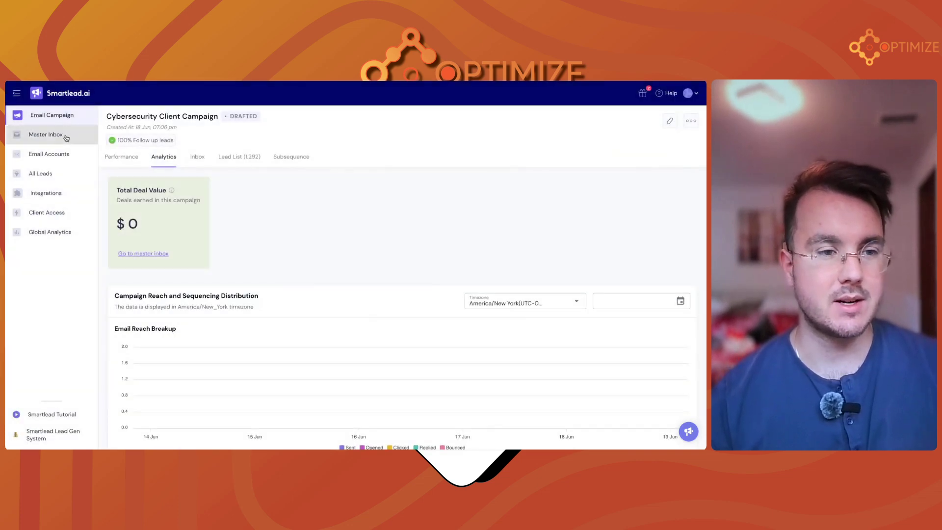
left_click(66, 138)
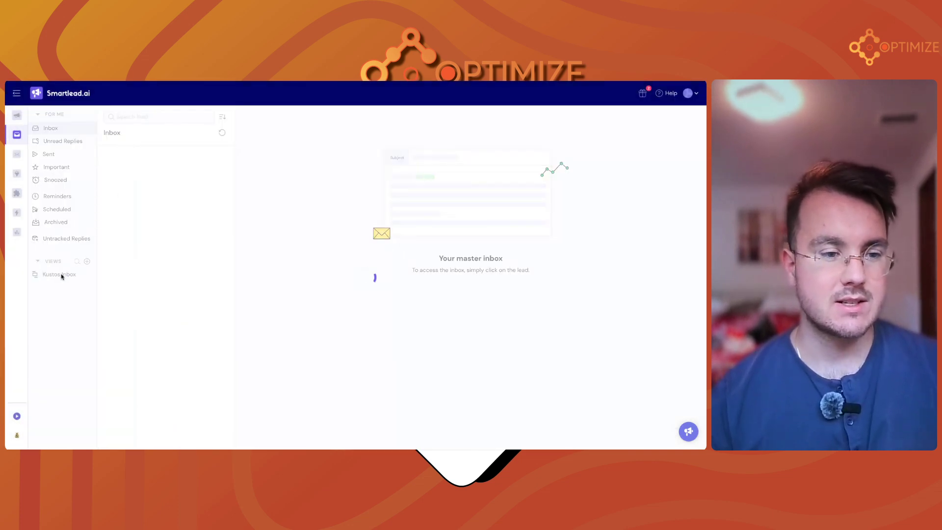
left_click(62, 275)
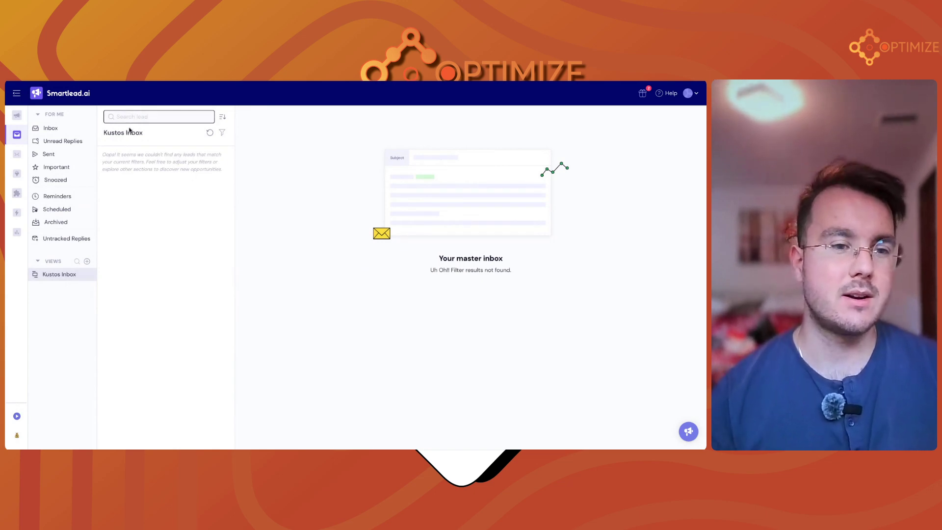
left_click_drag(143, 133, 102, 129)
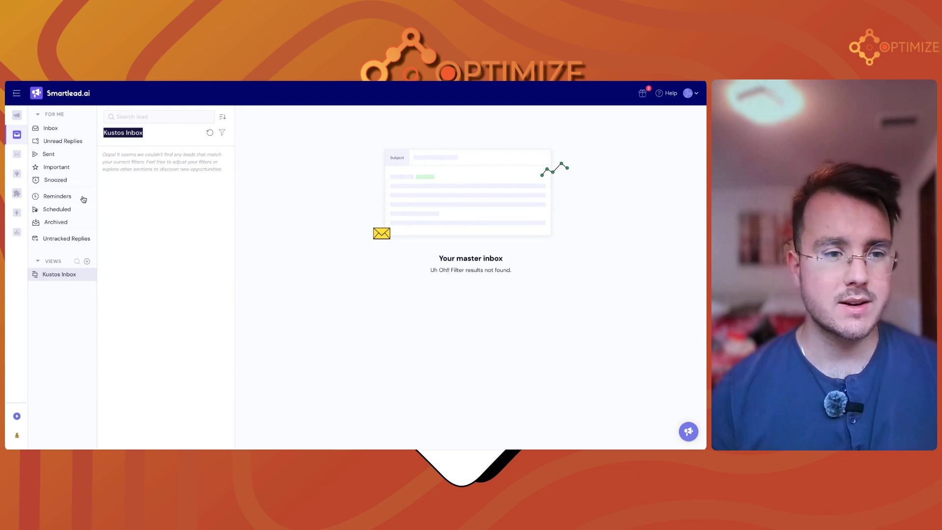
Examine the lead replies in the general Inbox and their category labels, such as Meeting Request and Not Interested
left_click(64, 130)
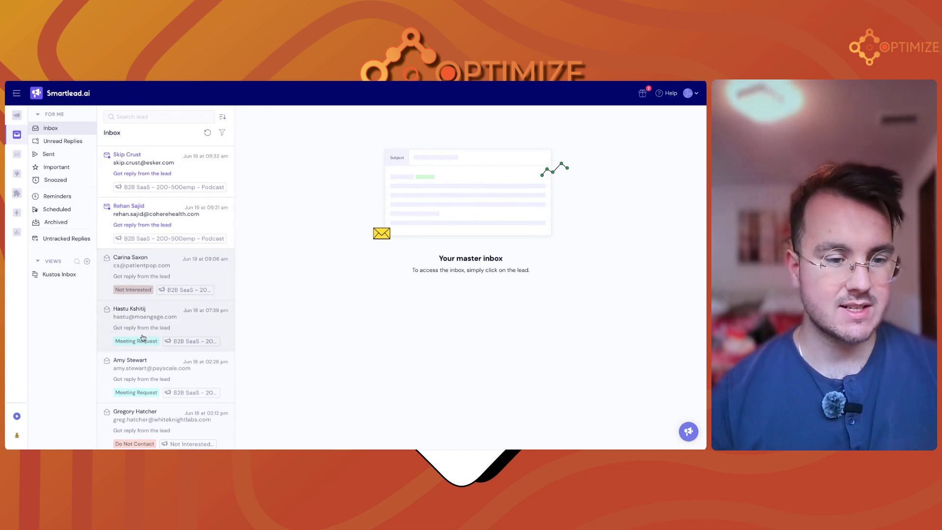
scroll(147, 346, "down", 4)
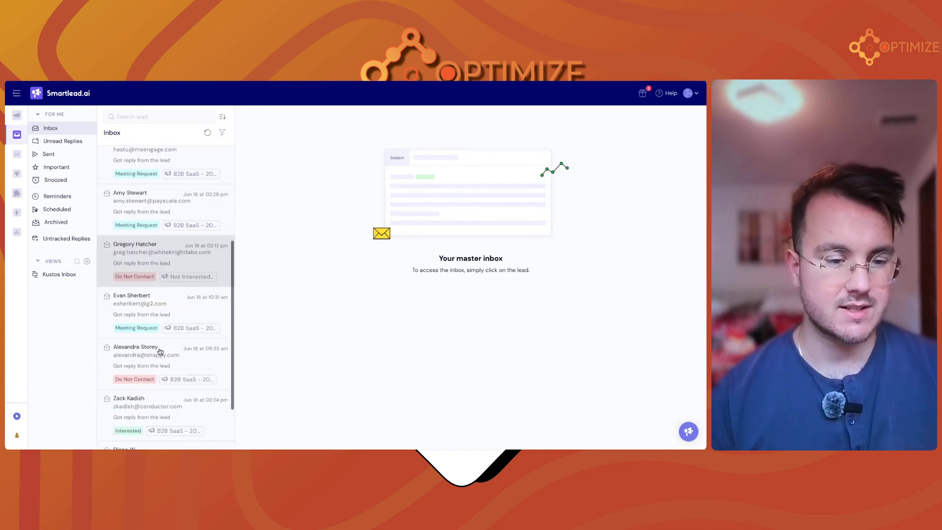
scroll(152, 356, "down", 1)
scroll(133, 368, "down", 3)
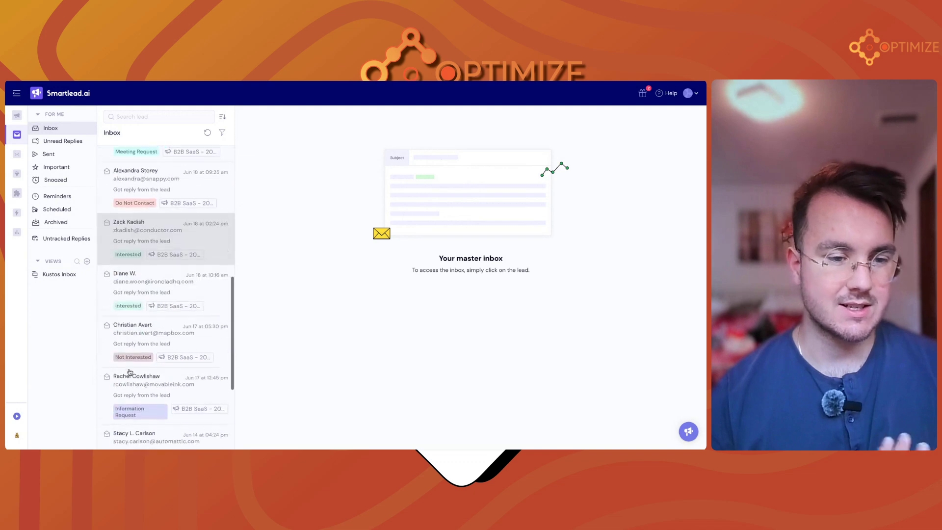
scroll(130, 370, "down", 2)
scroll(131, 370, "up", 10)
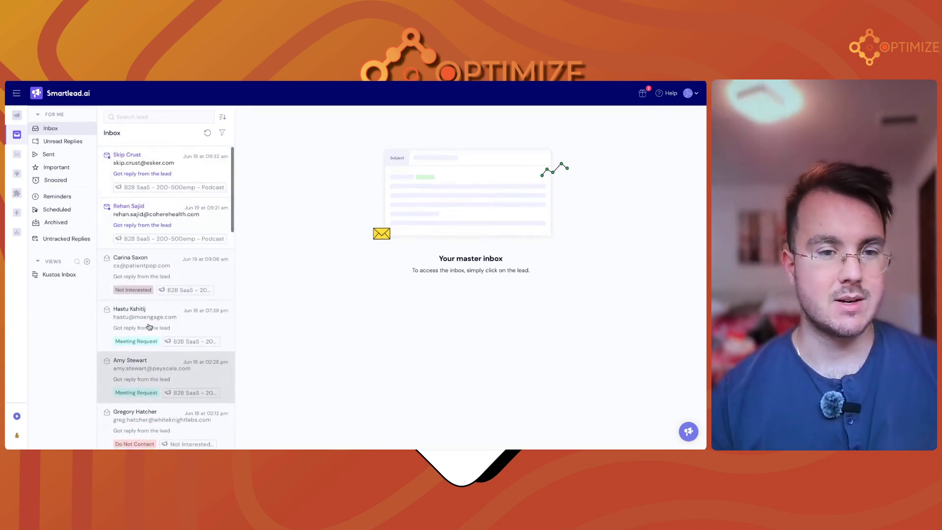
Open the Cybersecurity Client Campaign for editing and view its General and Webhooks campaign settings
left_click(19, 115)
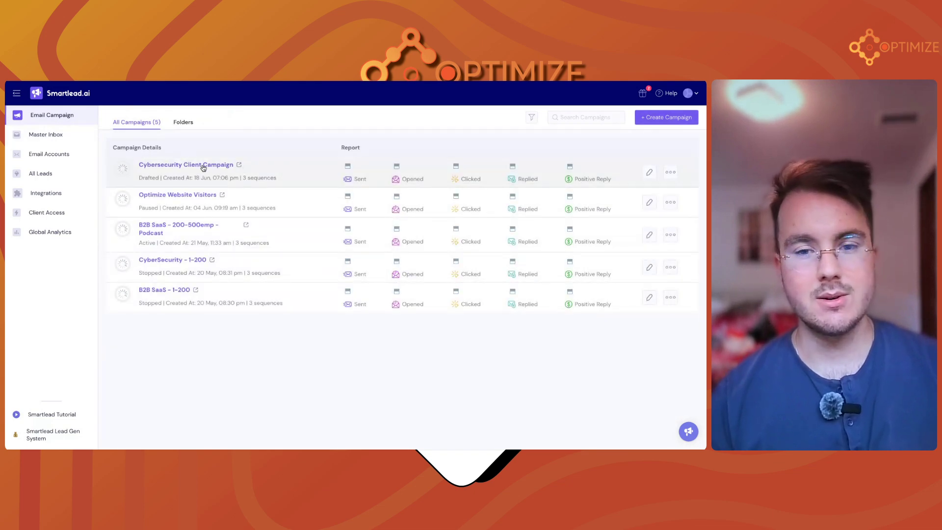
left_click(651, 175)
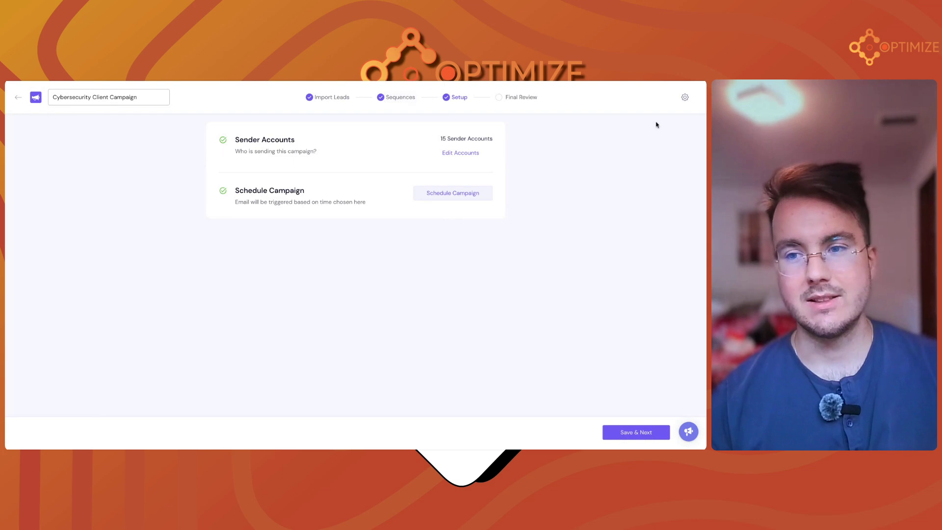
left_click(685, 97)
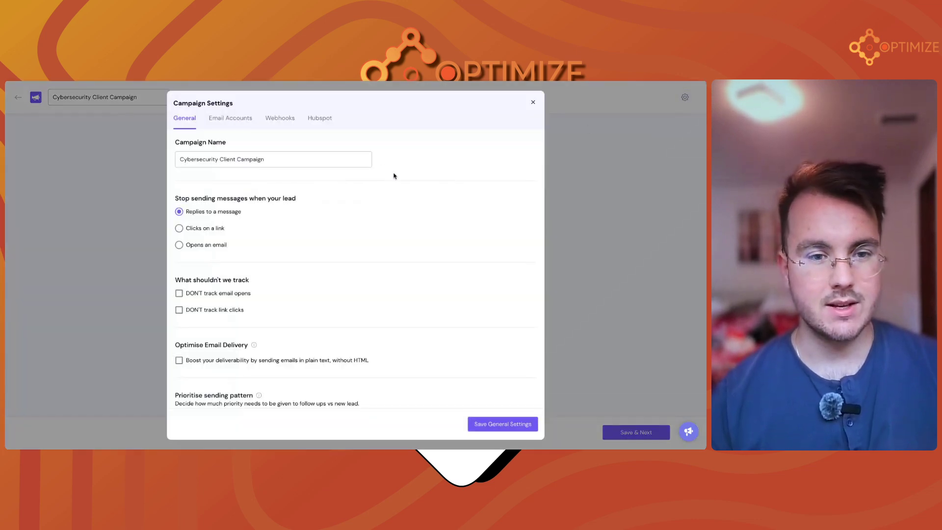
left_click(283, 120)
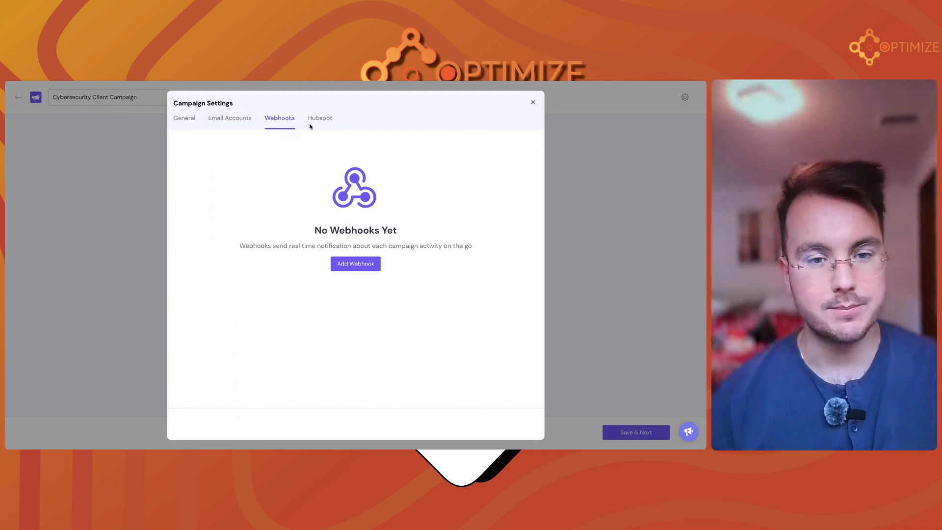
left_click(533, 103)
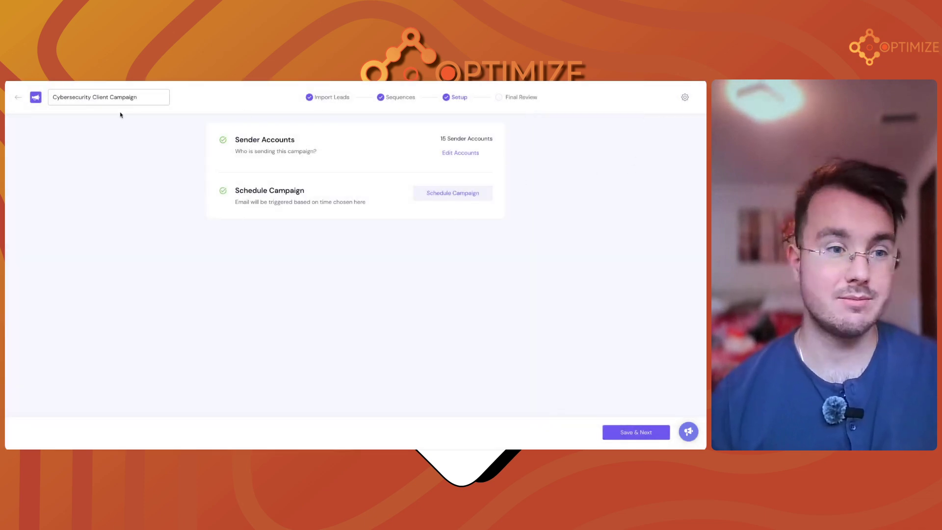
View the Cybersecurity Client Campaign's Subsequence page and read which kinds of lead responses it can auto-handle
left_click(18, 96)
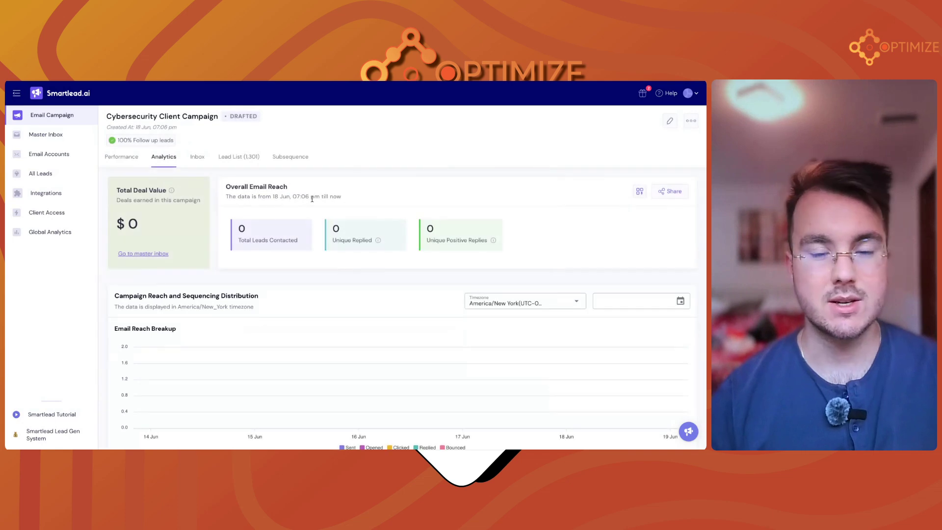
left_click(290, 157)
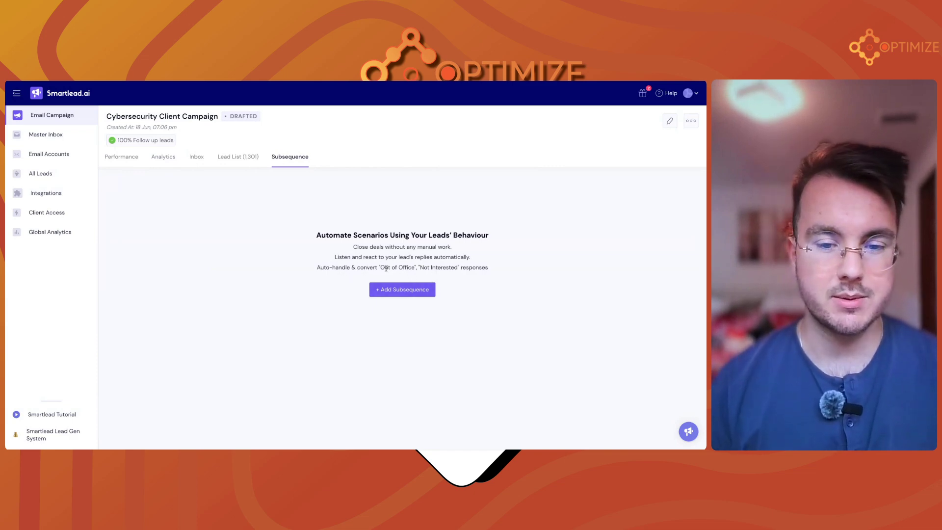
left_click_drag(380, 265, 432, 269)
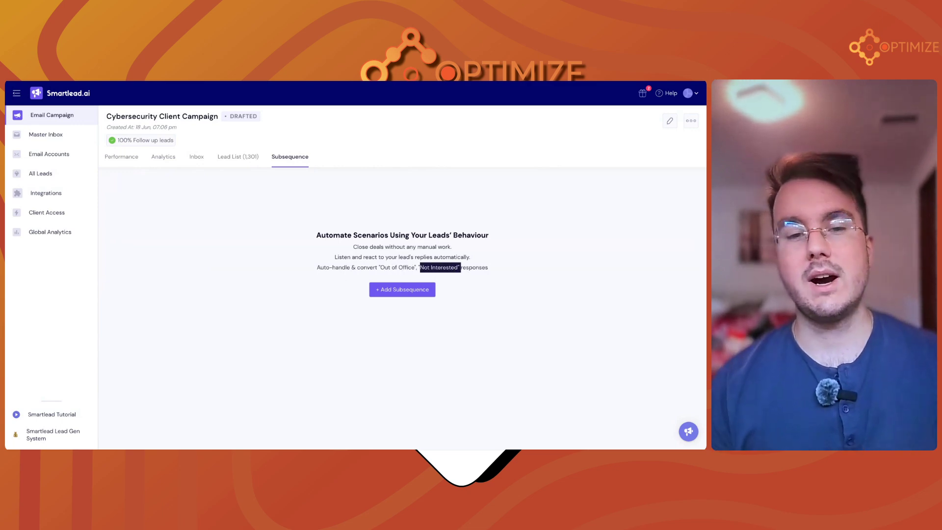
Look at the subsequences of the CyberSecurity - 1-200 campaign and open the Lead Re - Engagement one
left_click(53, 117)
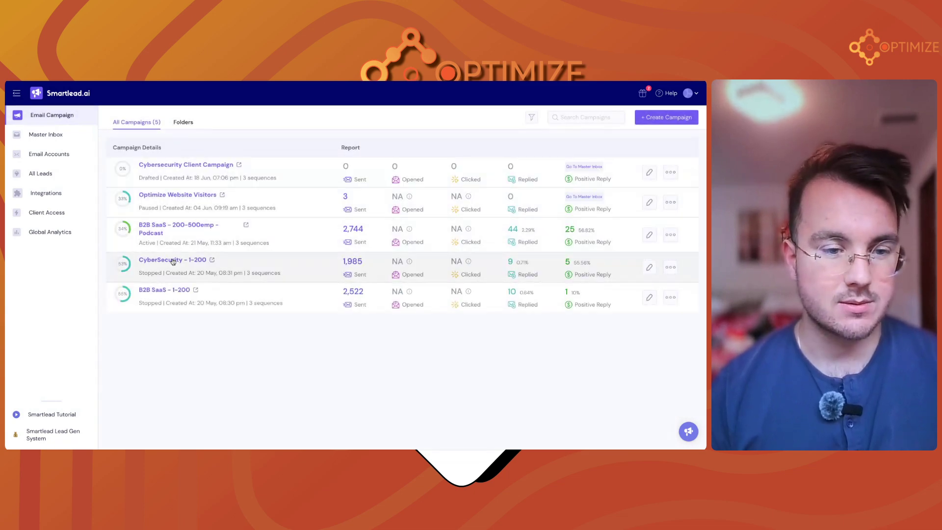
left_click(175, 260)
left_click(293, 157)
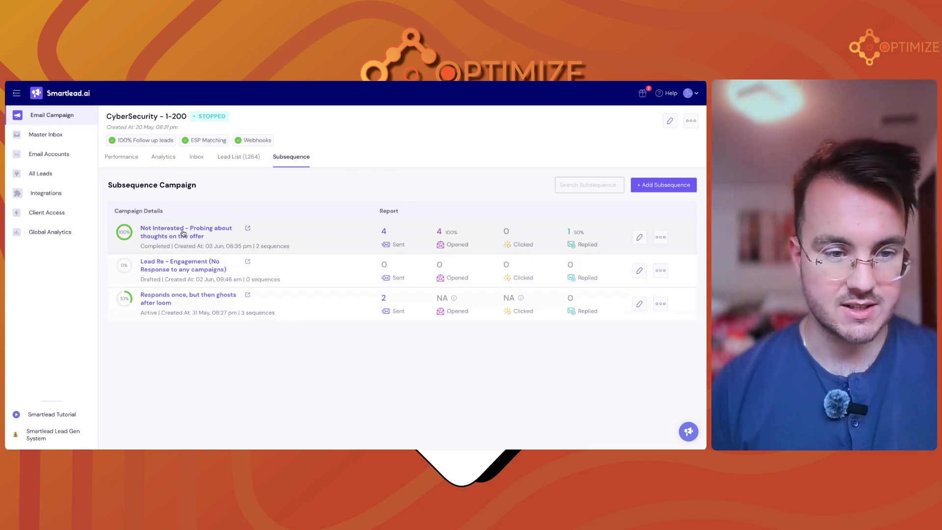
left_click(197, 270)
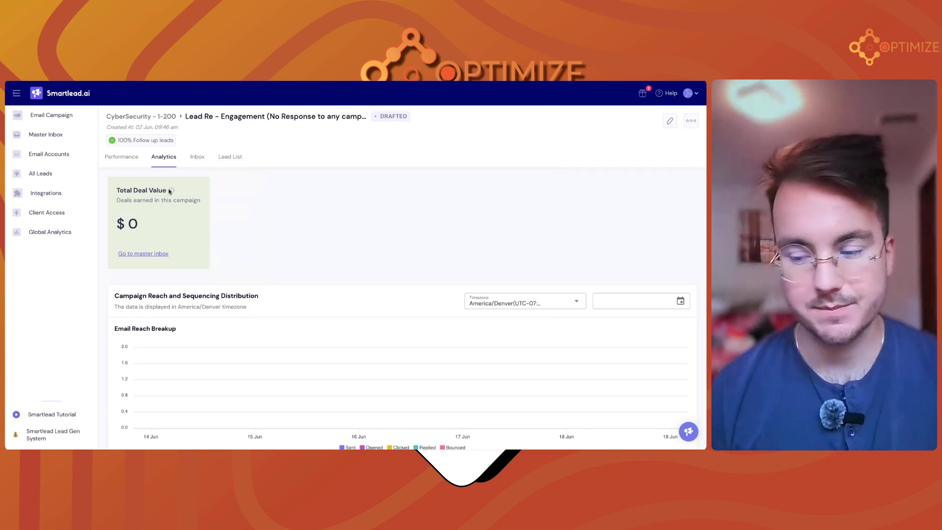
Re-insert the Company Name variable after "companies like" in the first email of the Cybersecurity Client Campaign and save the changes
left_click(77, 115)
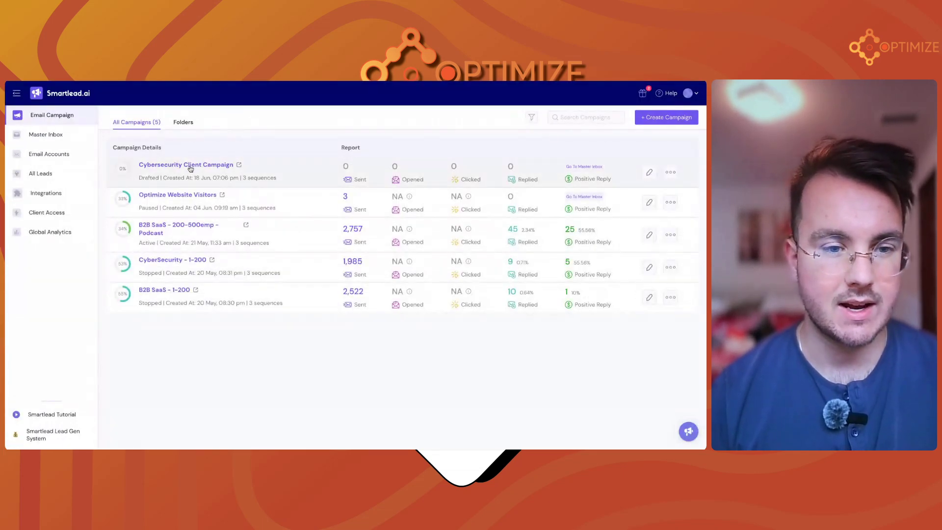
left_click(190, 165)
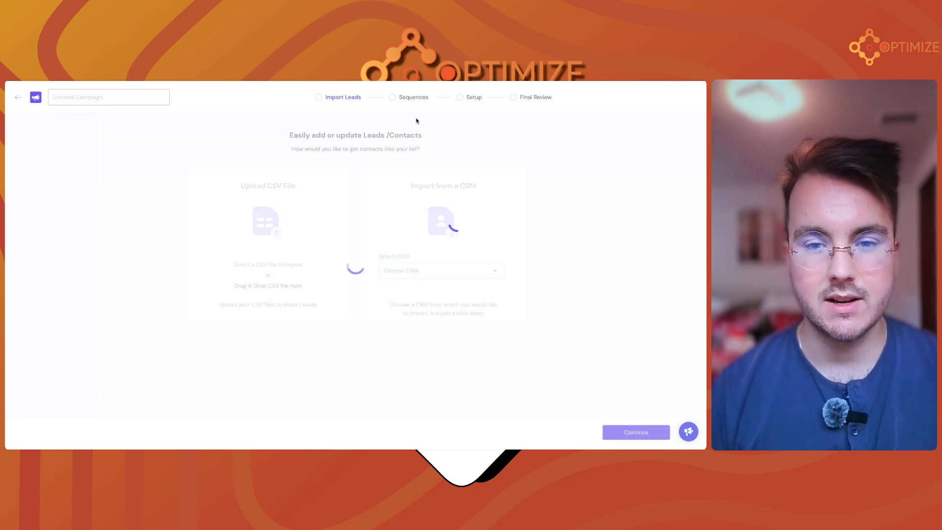
left_click(413, 100)
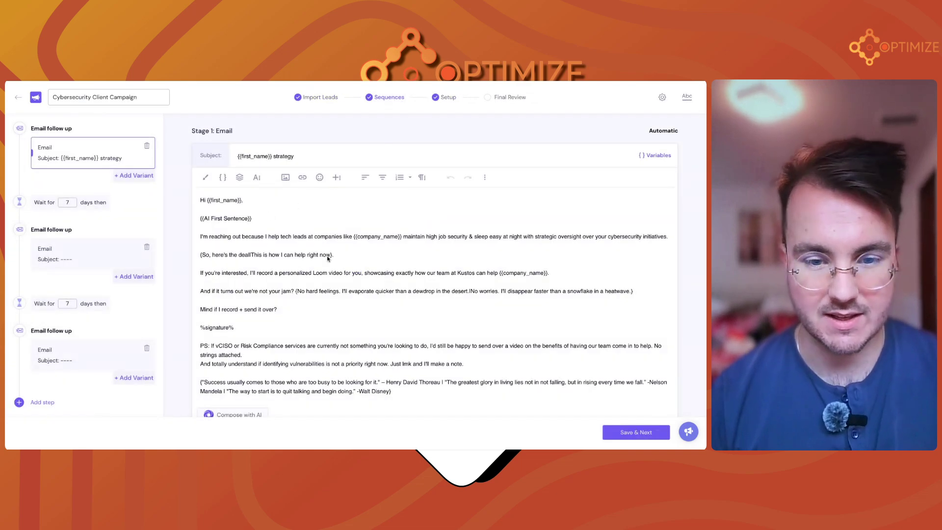
left_click_drag(402, 240, 354, 239)
key("BackSpace")
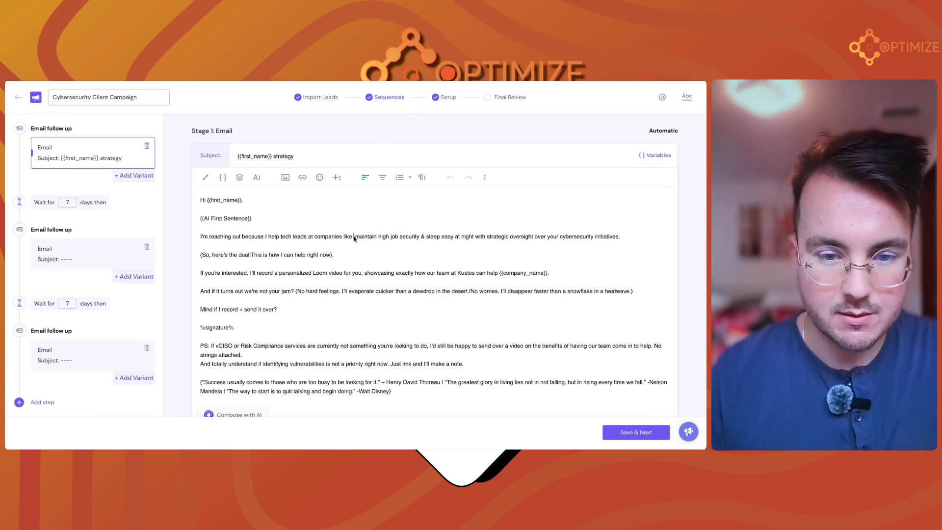
left_click(223, 178)
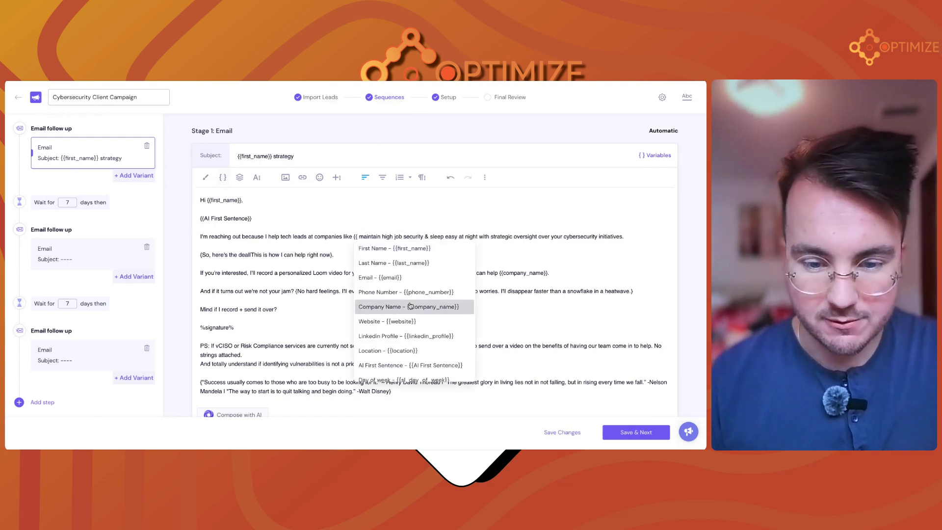
scroll(410, 324, "down", 1)
scroll(409, 338, "up", 1)
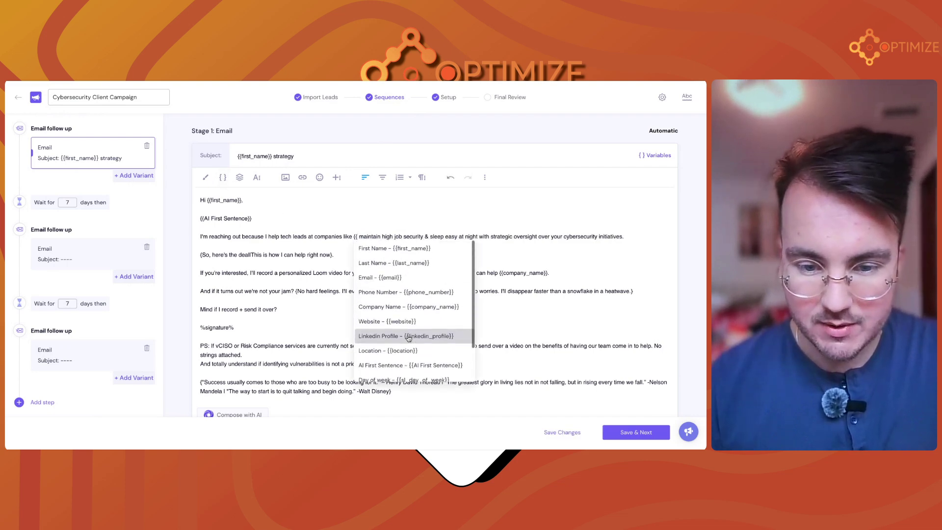
left_click(416, 307)
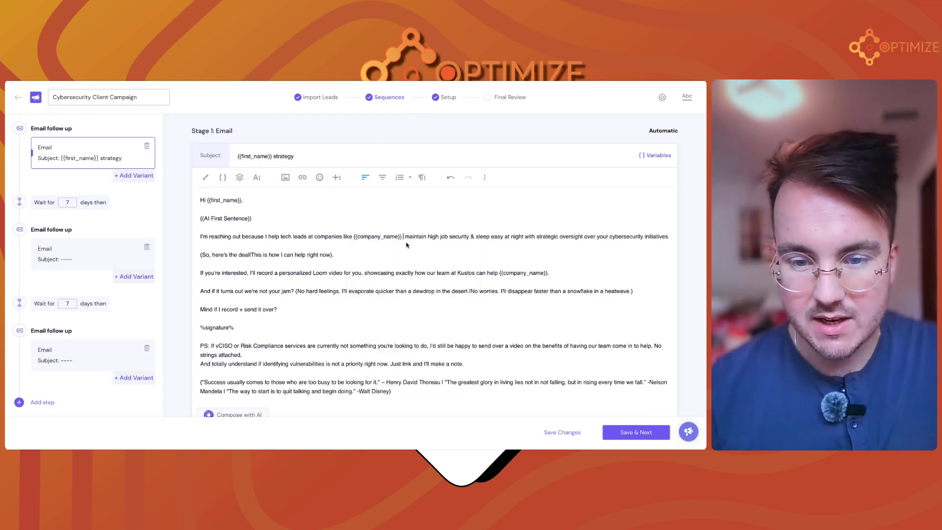
key("BackSpace")
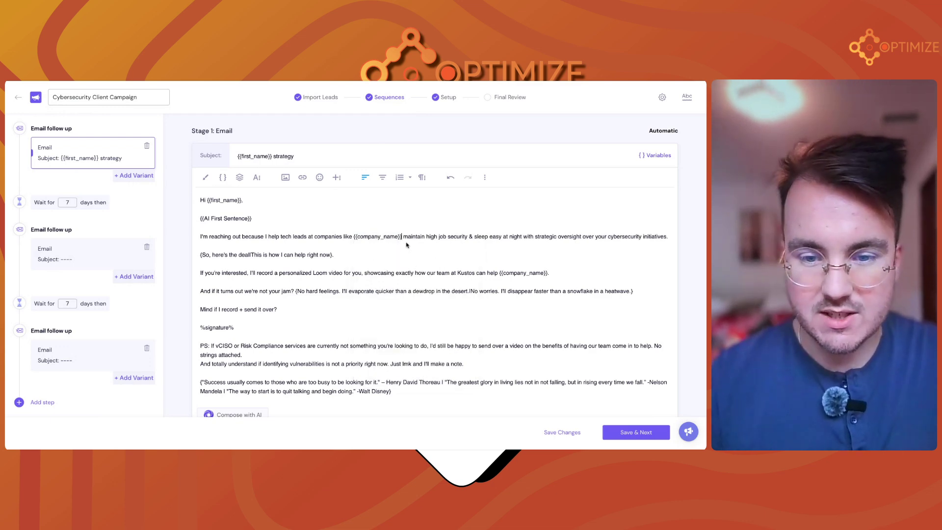
left_click(573, 435)
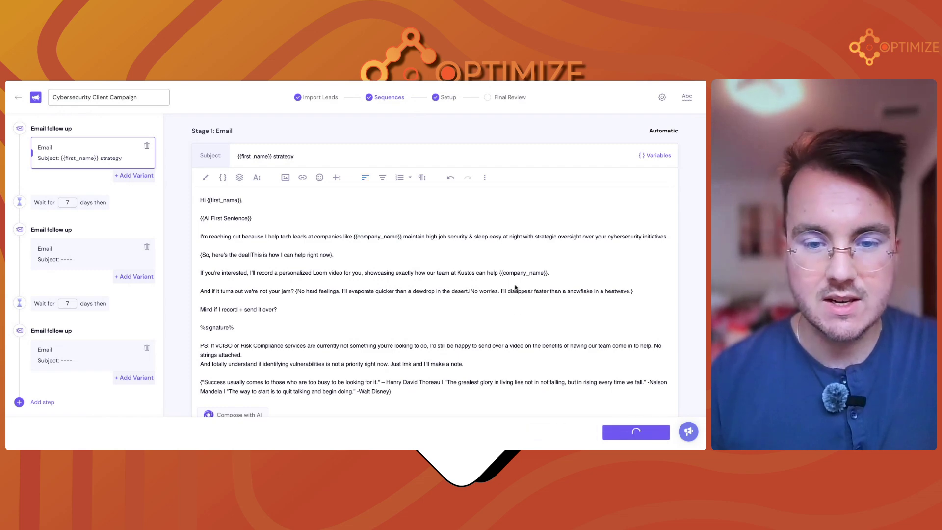
Go to the campaign's Final Review and view the second lead's personalized email
left_click(503, 100)
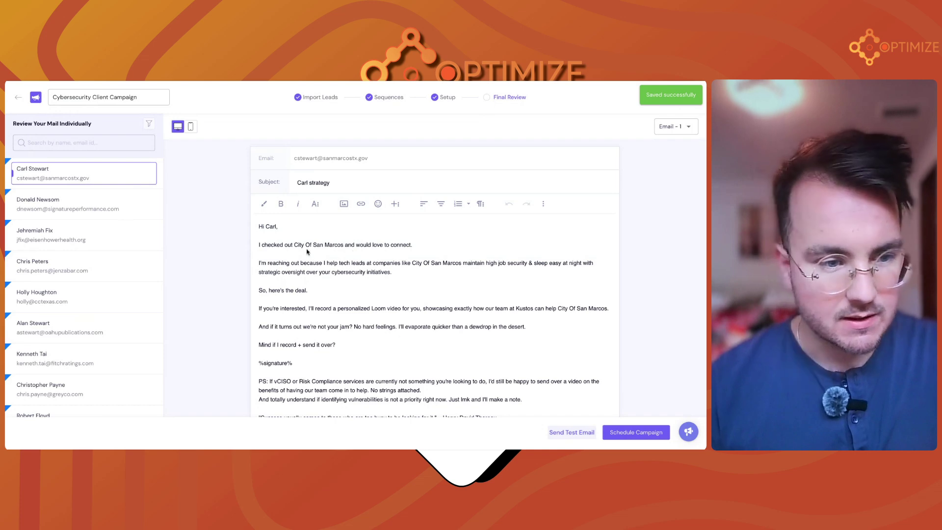
left_click(99, 210)
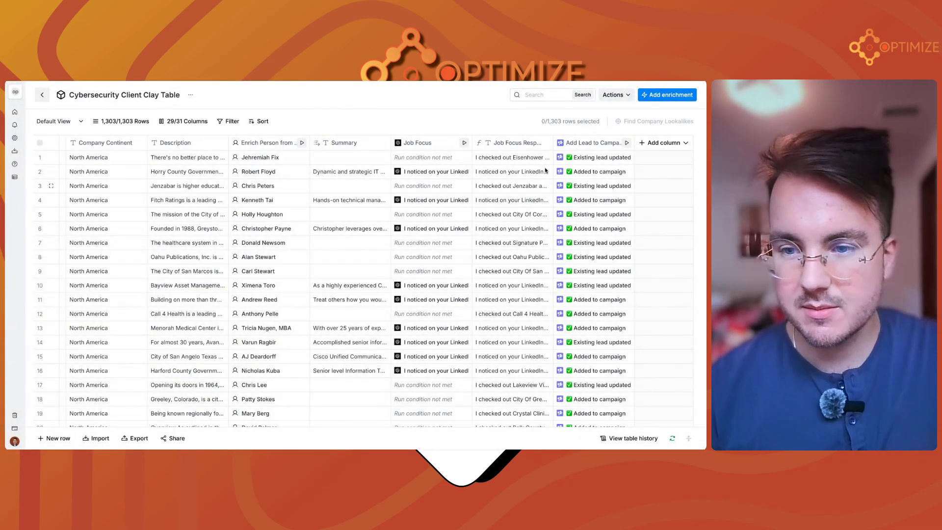
Switch to the Cybersecurity Client Clay Table and check the Add Lead to Campaign company name mapping against the Formatted Company Name column
left_click(589, 144)
left_click(582, 177)
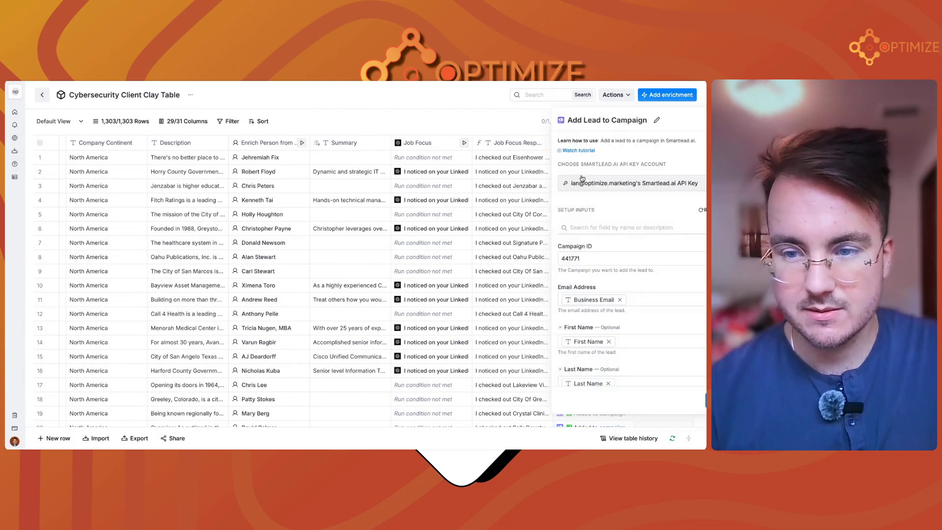
scroll(576, 356, "down", 5)
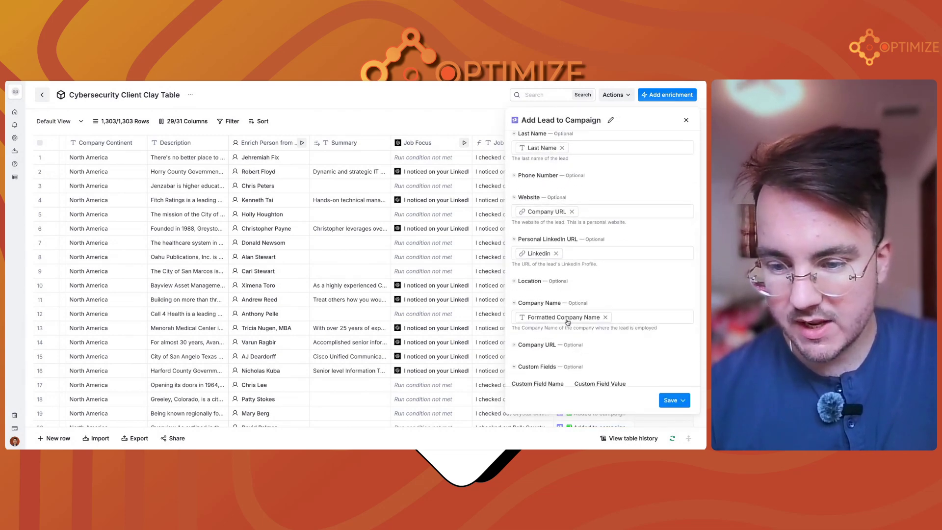
mouse_move(567, 321)
scroll(240, 178, "right", 10)
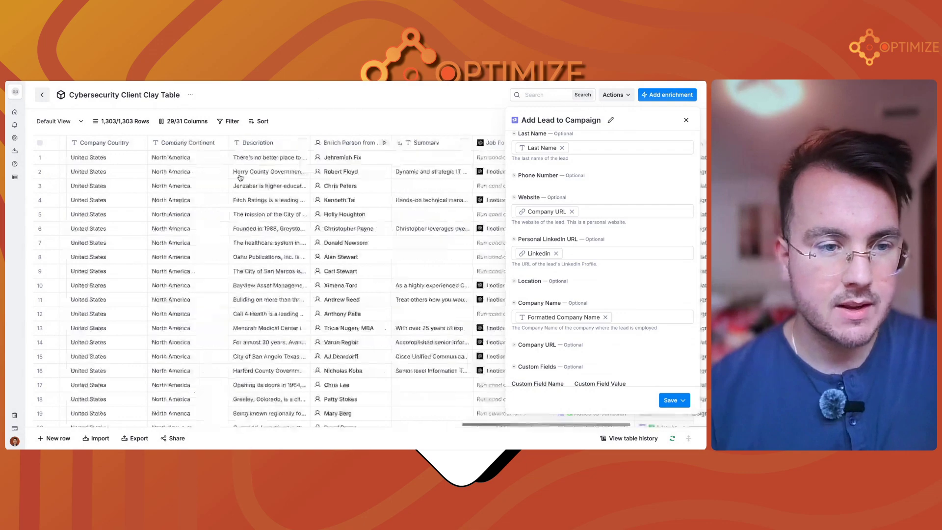
scroll(241, 178, "left", 1)
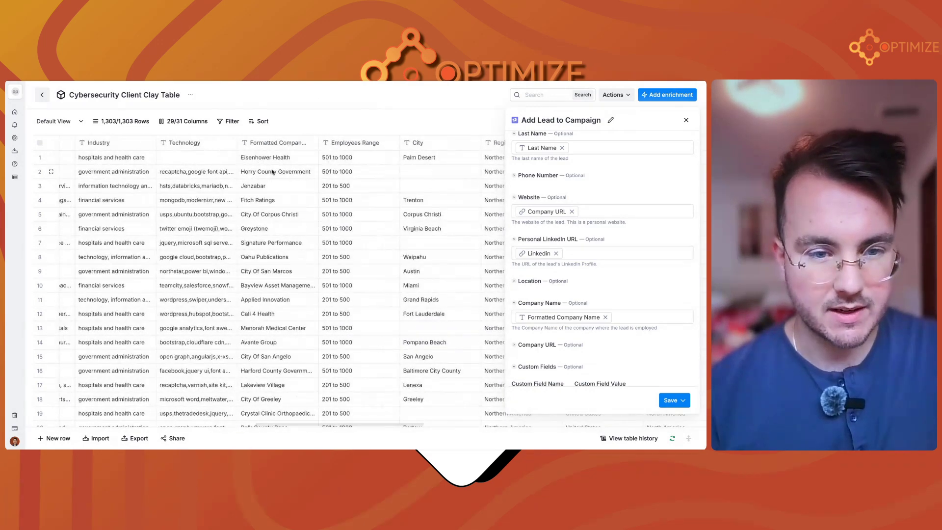
left_click(260, 160)
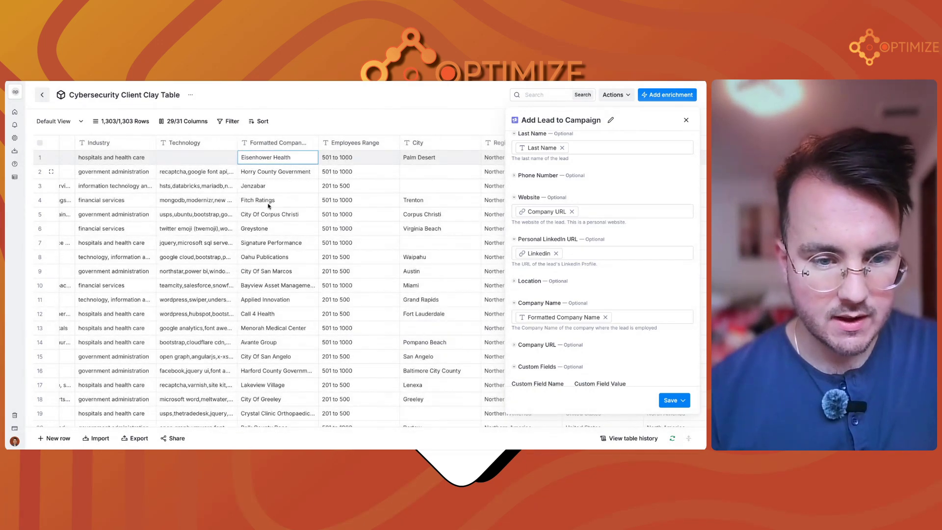
left_click(270, 244)
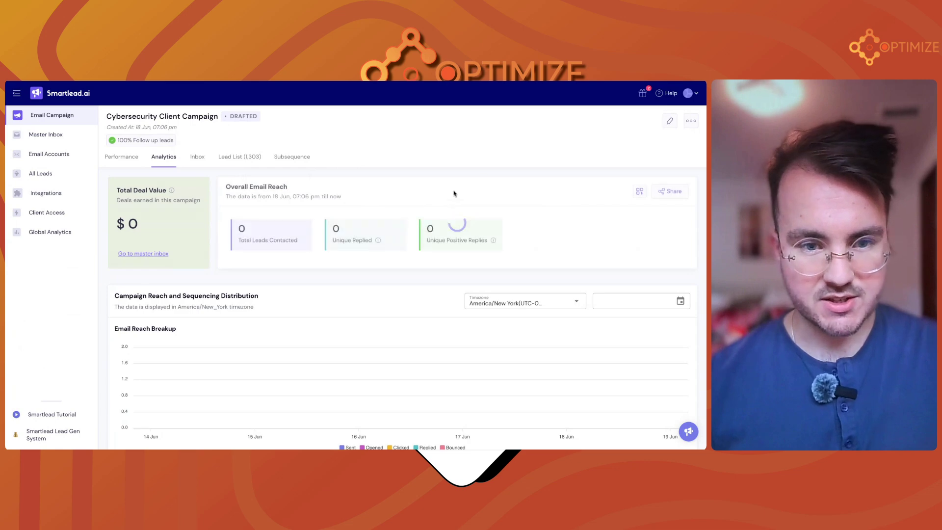
left_click(669, 123)
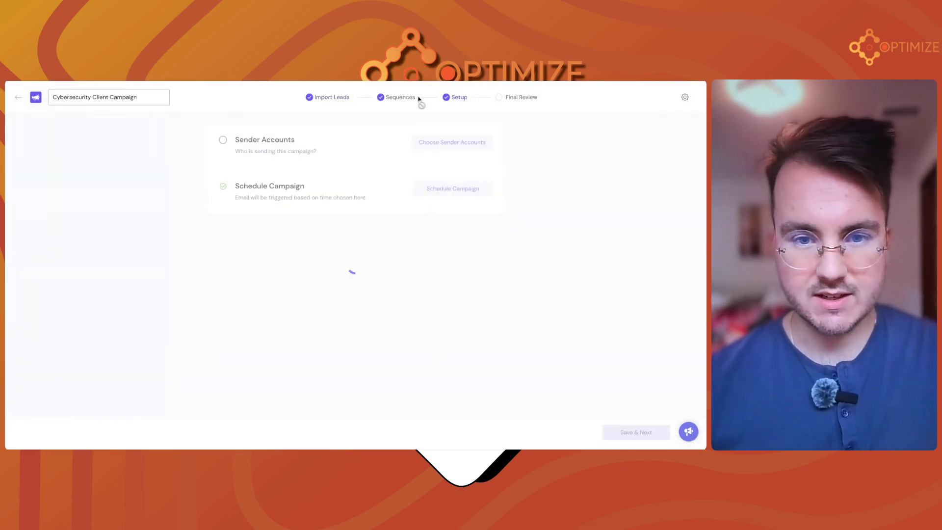
left_click(391, 97)
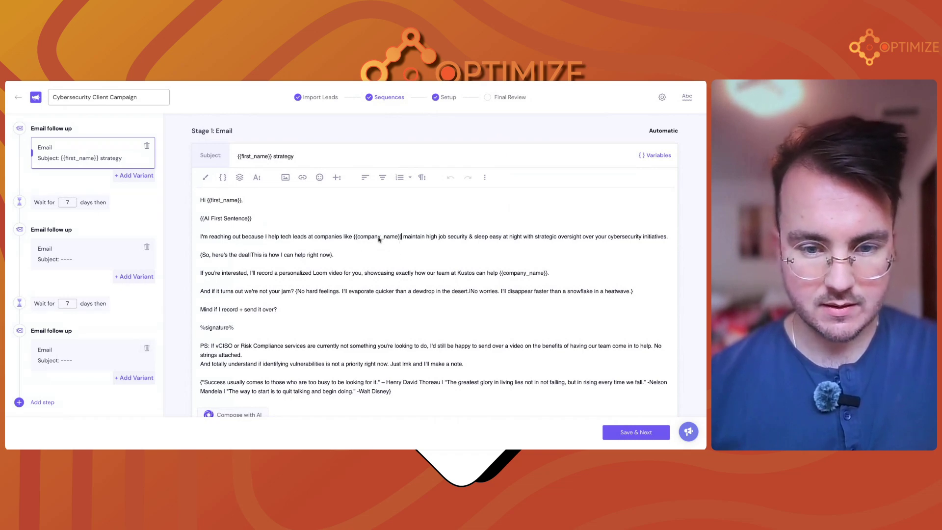
left_click_drag(379, 239, 355, 239)
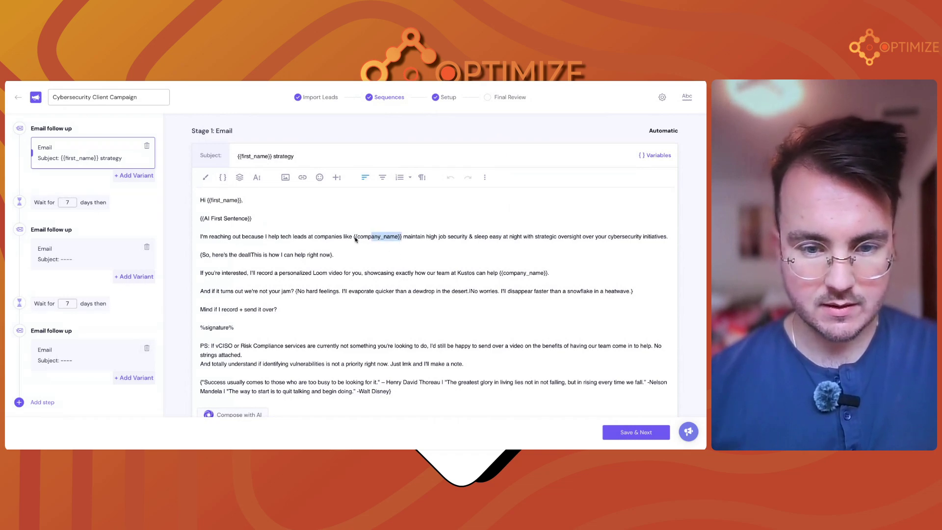
left_click(223, 177)
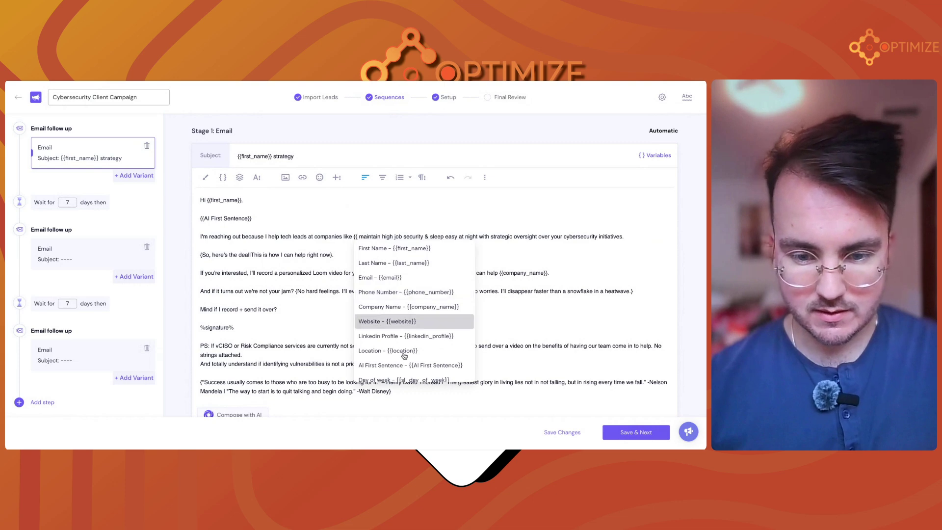
scroll(408, 324, "down", 2)
key("Up")
key("Up")
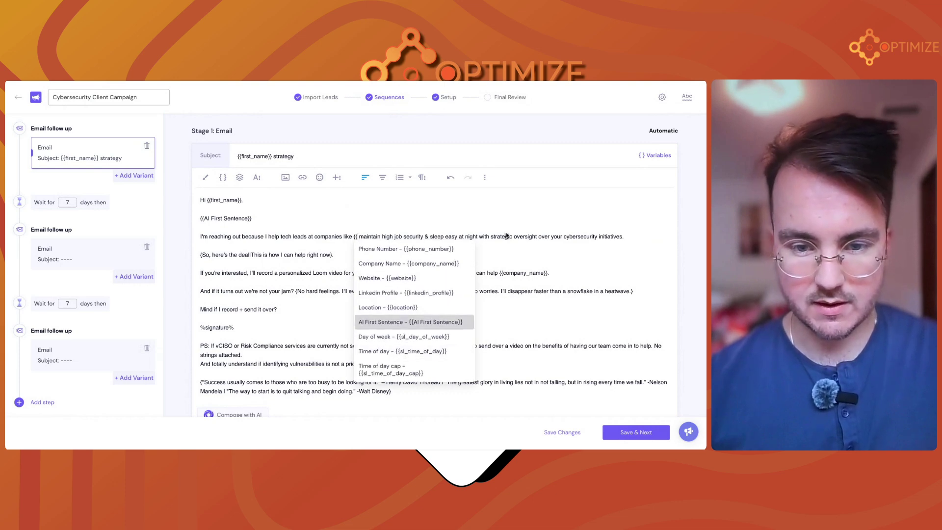
left_click(408, 264)
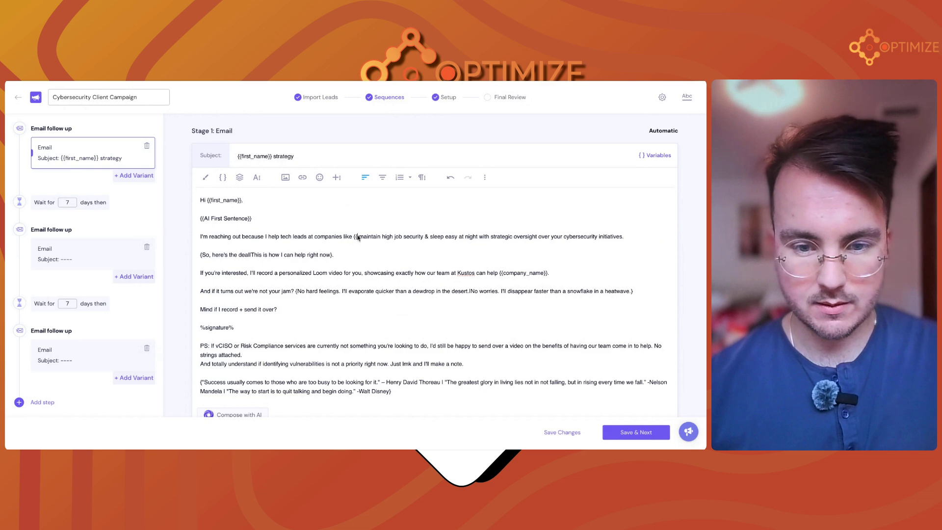
key("BackSpace")
key("BackSpace")
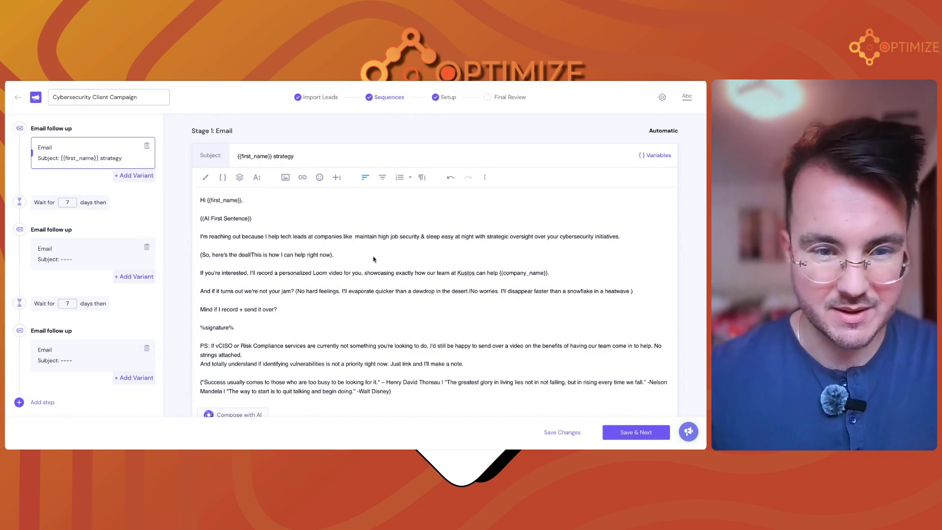
Insert the Company Name variable {{company_name}} after "companies like" with a single following space, and save the sequence
left_click(223, 178)
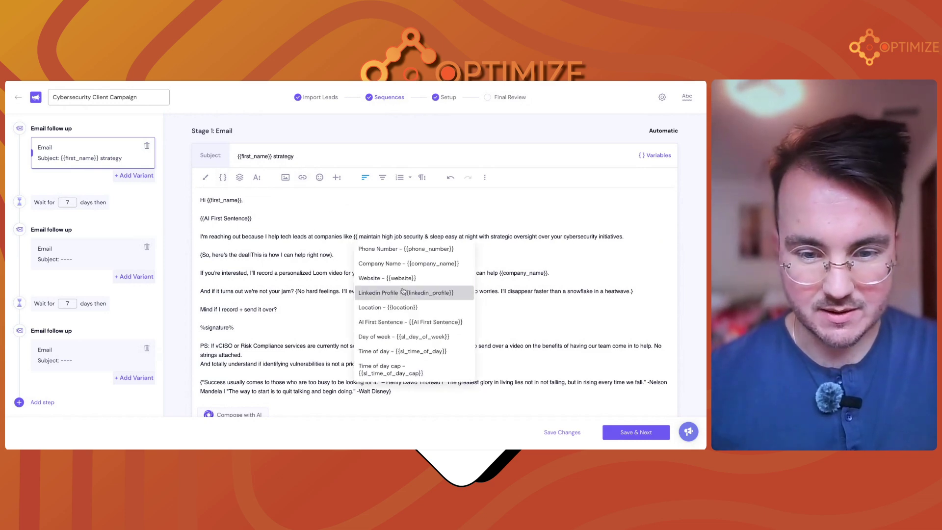
left_click(403, 267)
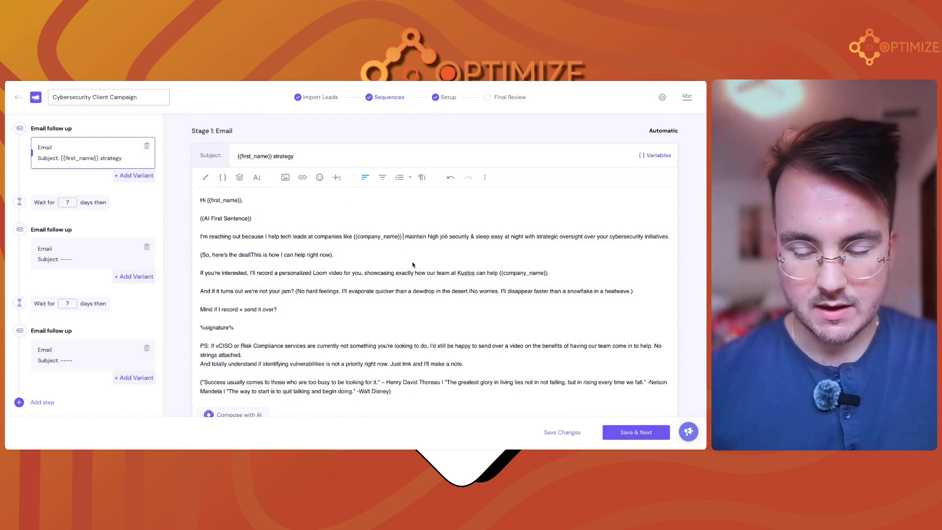
key("BackSpace")
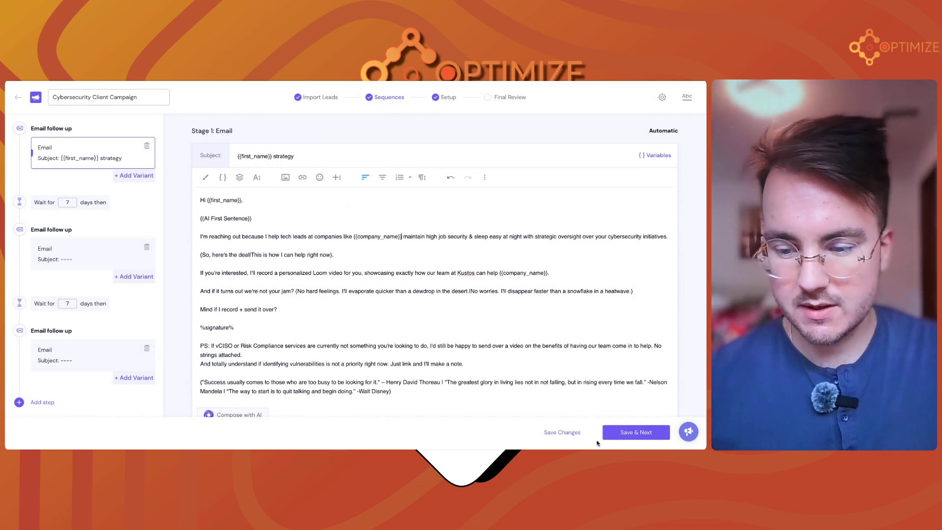
left_click(563, 432)
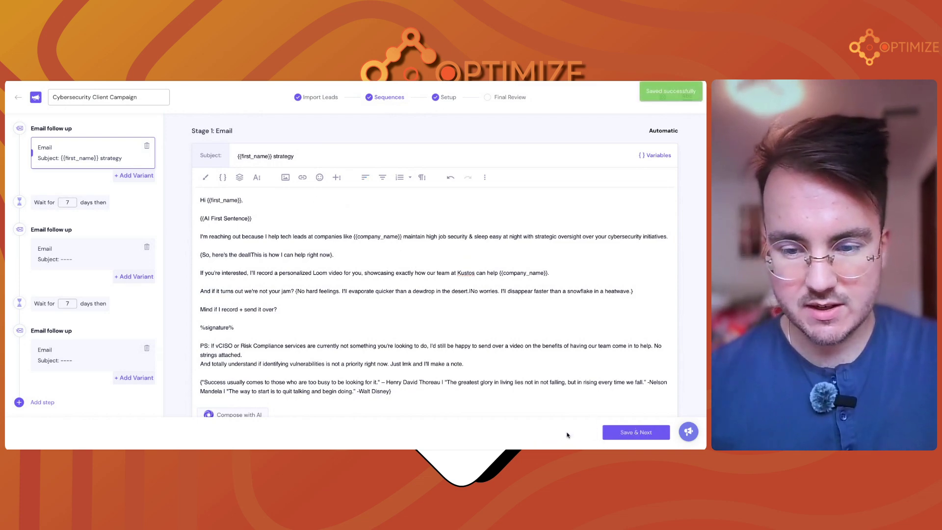
Compare how the company name is written in the first sentence and the next paragraph of the second lead's Final Review email
left_click(504, 98)
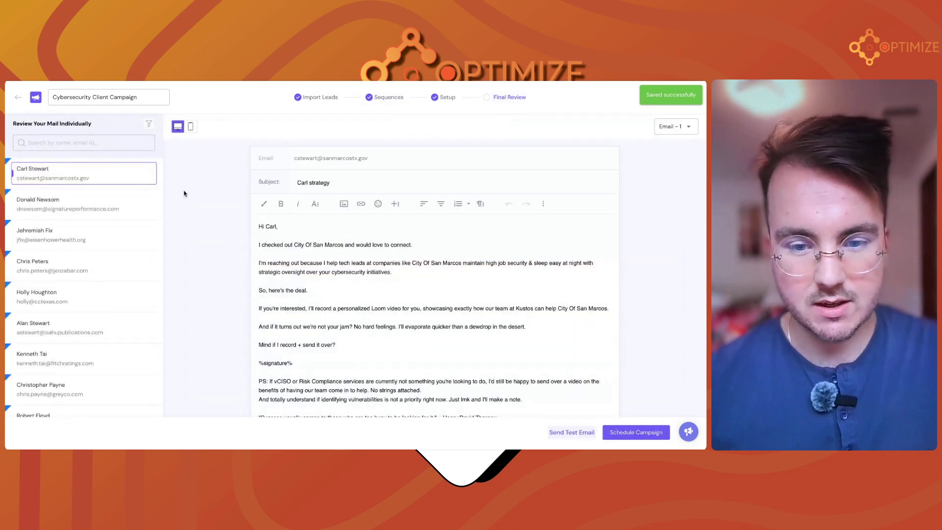
left_click(109, 204)
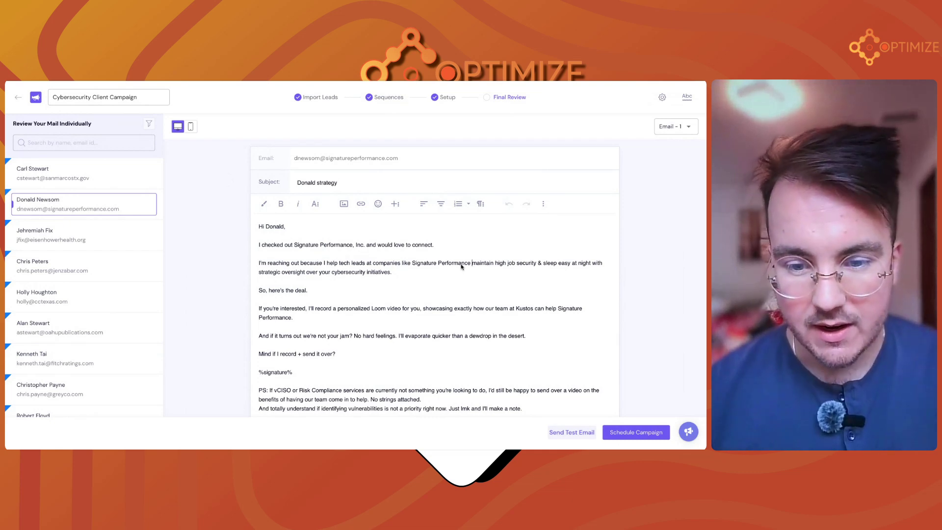
left_click_drag(427, 265, 415, 263)
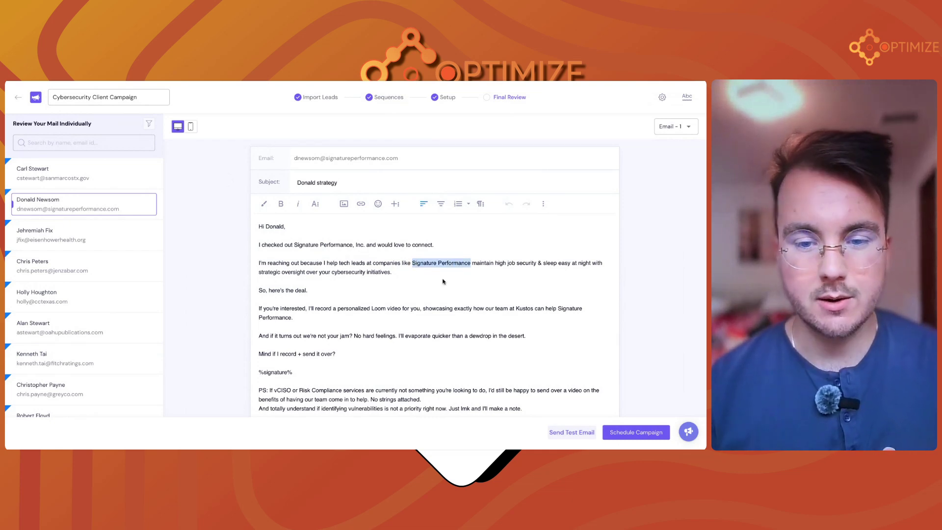
left_click(364, 246)
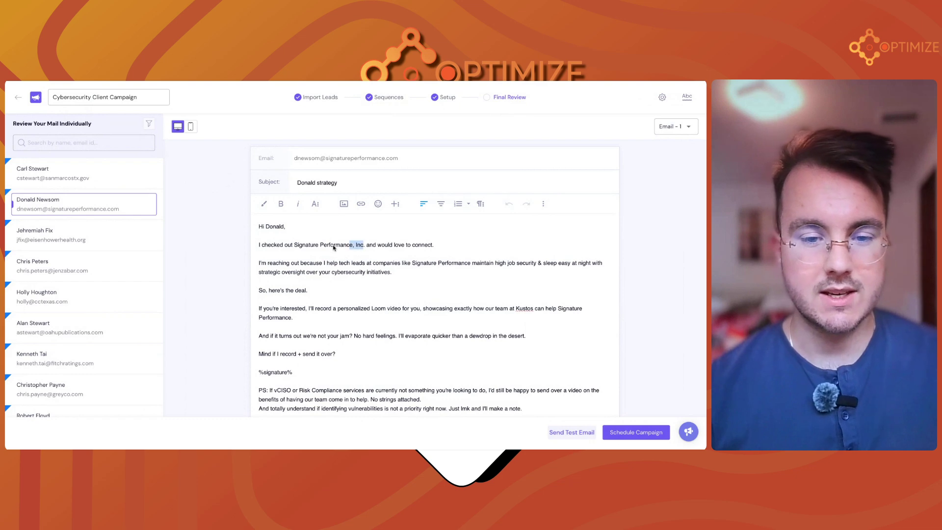
left_click_drag(303, 248, 294, 247)
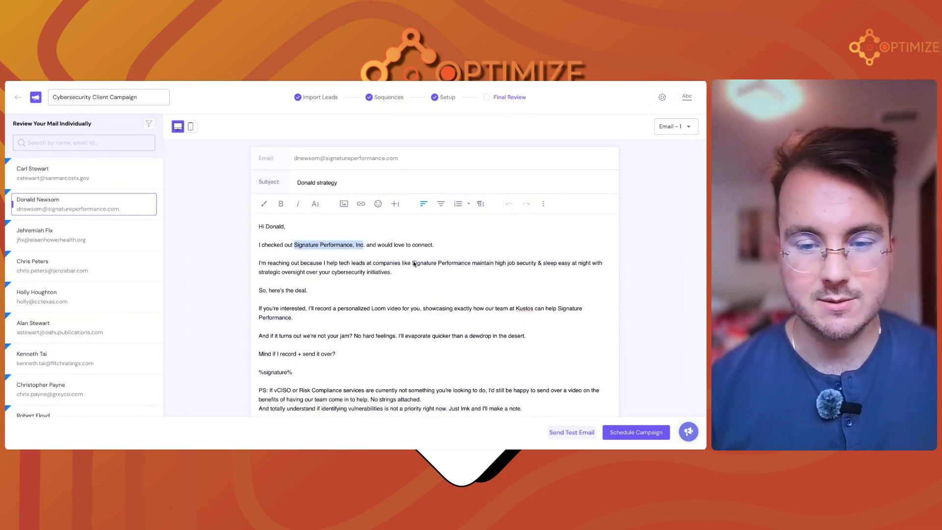
mouse_move(414, 264)
left_mouse_down()
mouse_move(422, 265)
mouse_move(392, 273)
mouse_move(468, 265)
left_mouse_up()
left_click(364, 247)
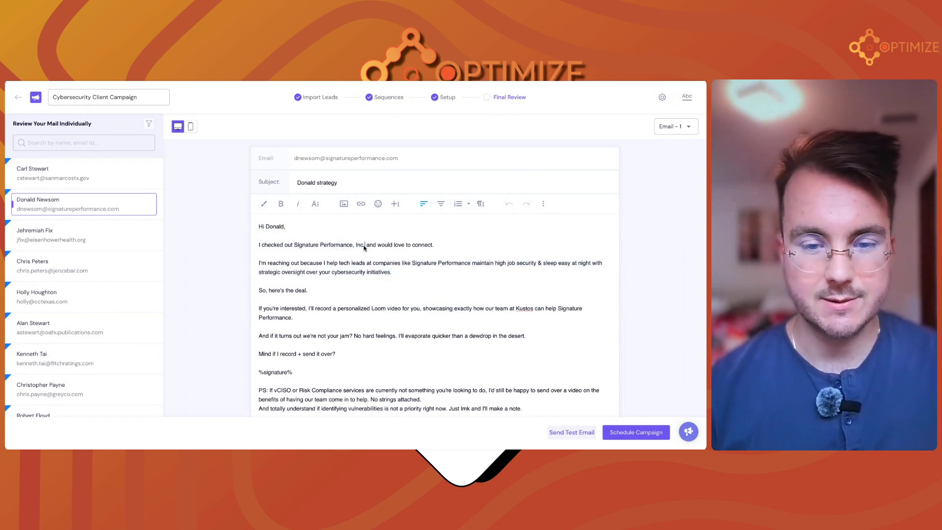
left_click_drag(364, 248, 297, 247)
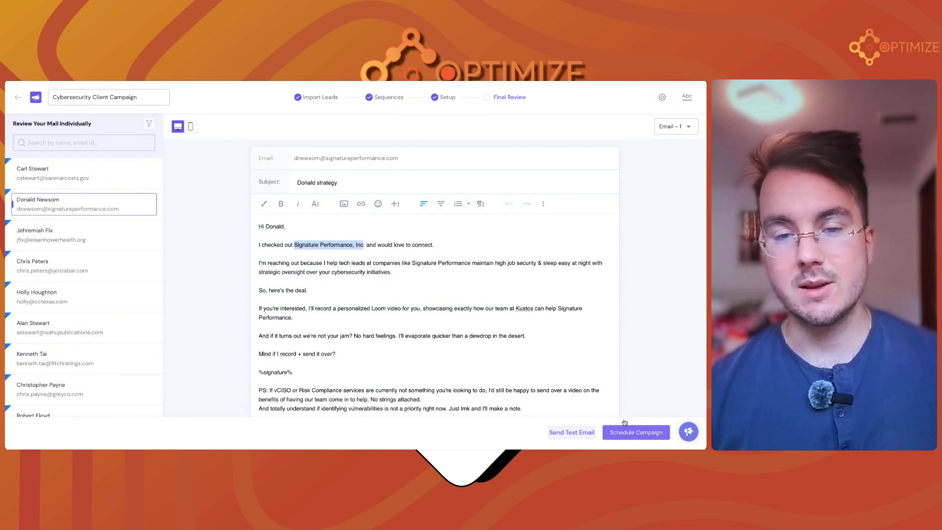
View the Webhooks section of the Cybersecurity Client Campaign's settings
left_click(660, 102)
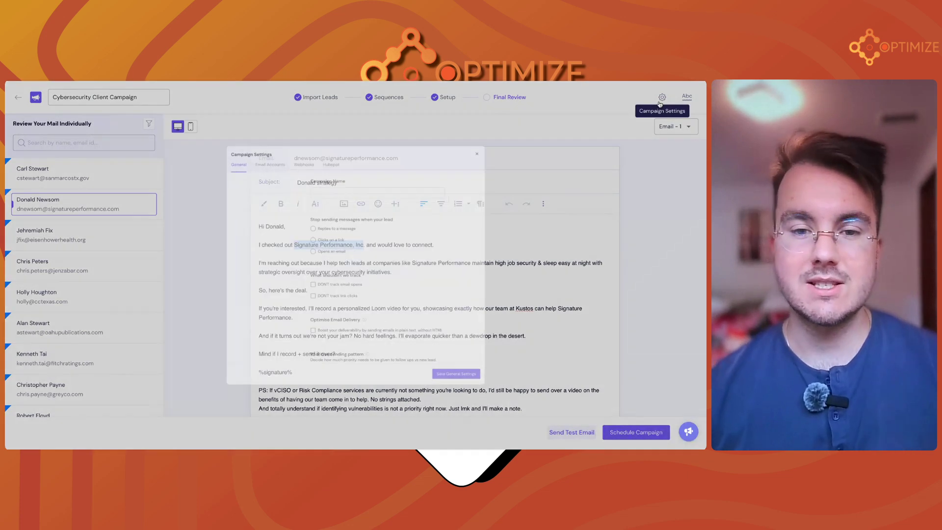
left_click(287, 119)
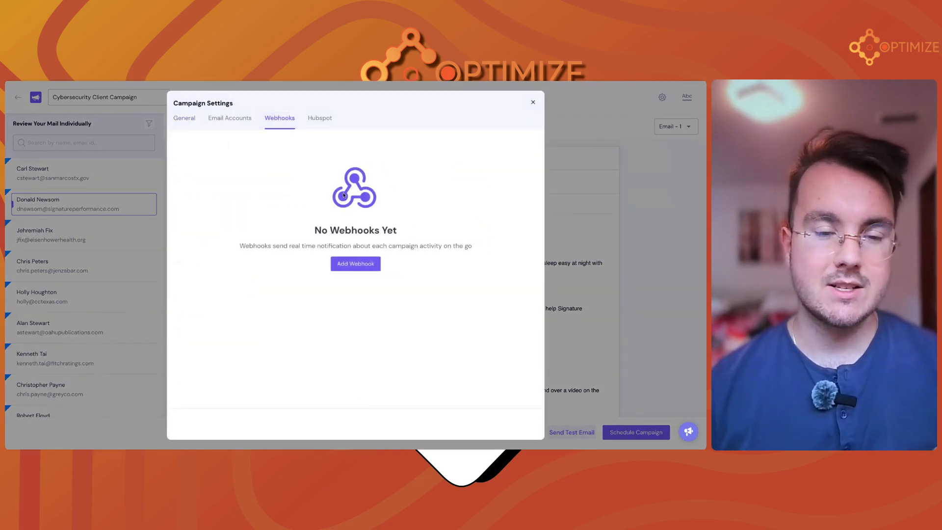